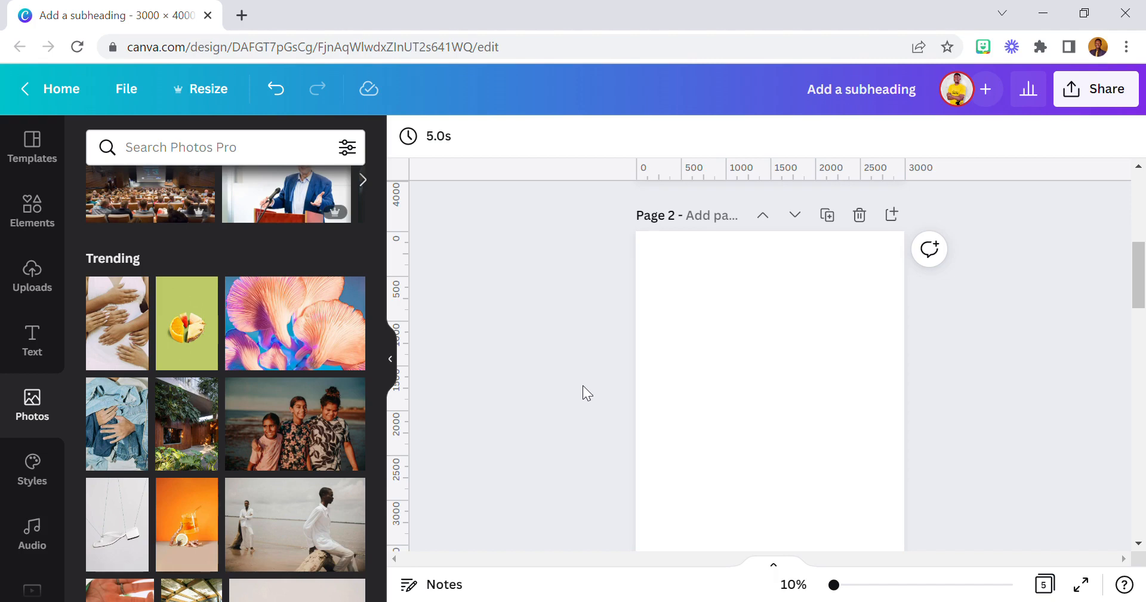
Examine the finished African Model Week poster on page 1, then return to the blank page 2
{"action": "scroll", "coordinate": [583, 385], "scroll_direction": "up", "scroll_amount": 5}
{"action": "scroll", "coordinate": [710, 361], "scroll_direction": "down", "scroll_amount": 2}
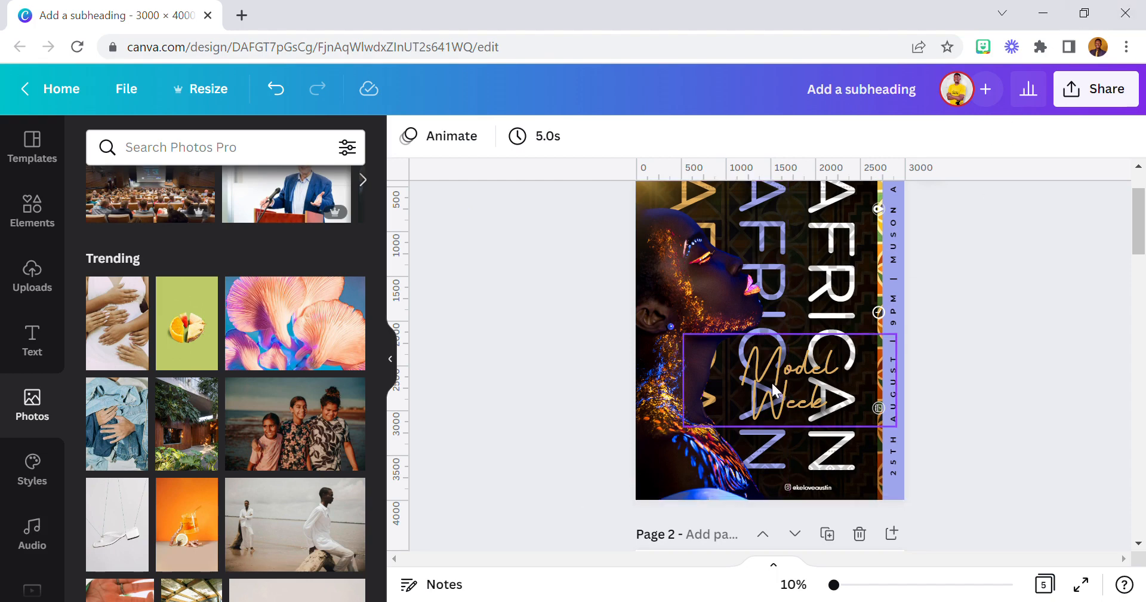
{"action": "scroll", "coordinate": [768, 382], "scroll_direction": "up", "scroll_amount": 2}
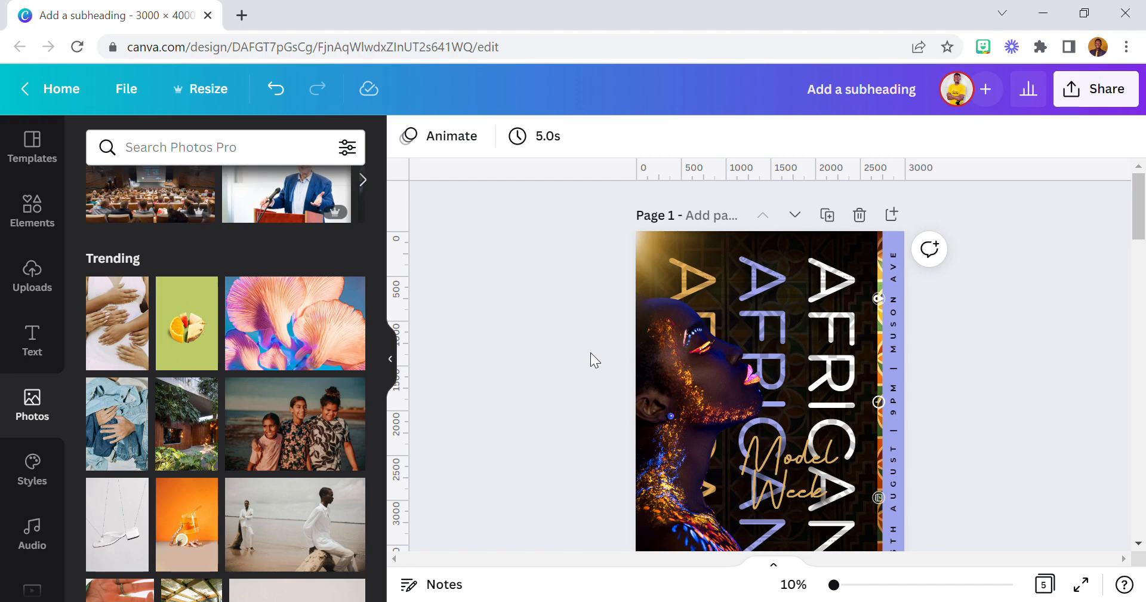
{"action": "scroll", "coordinate": [643, 435], "scroll_direction": "down", "scroll_amount": 2}
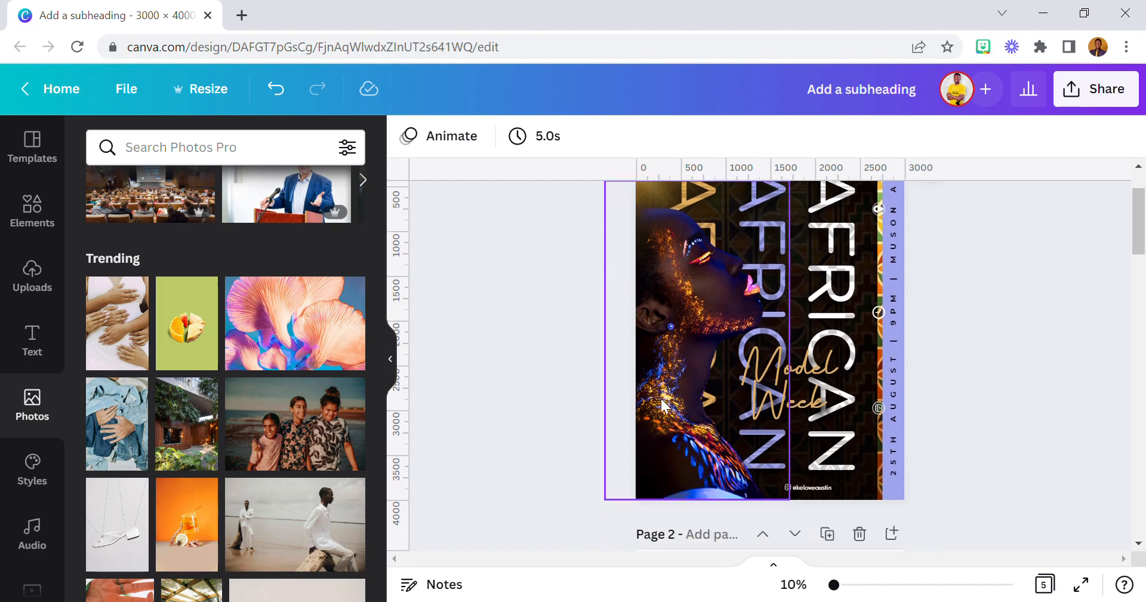
{"action": "scroll", "coordinate": [662, 401], "scroll_direction": "down", "scroll_amount": 3}
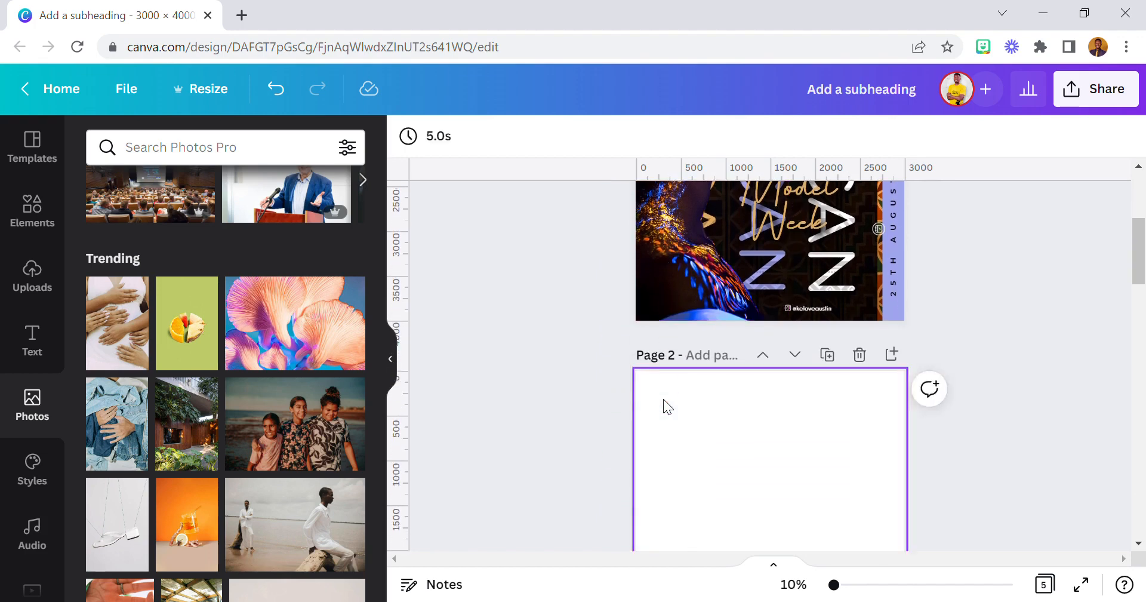
{"action": "scroll", "coordinate": [663, 399], "scroll_direction": "down", "scroll_amount": 3}
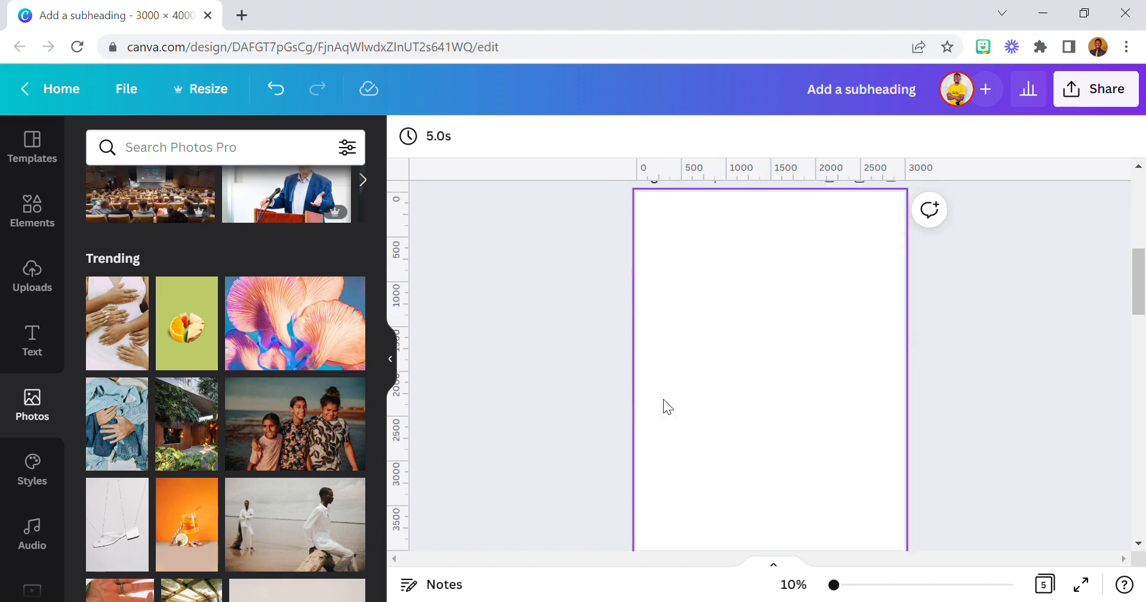
{"action": "left_click", "coordinate": [606, 385]}
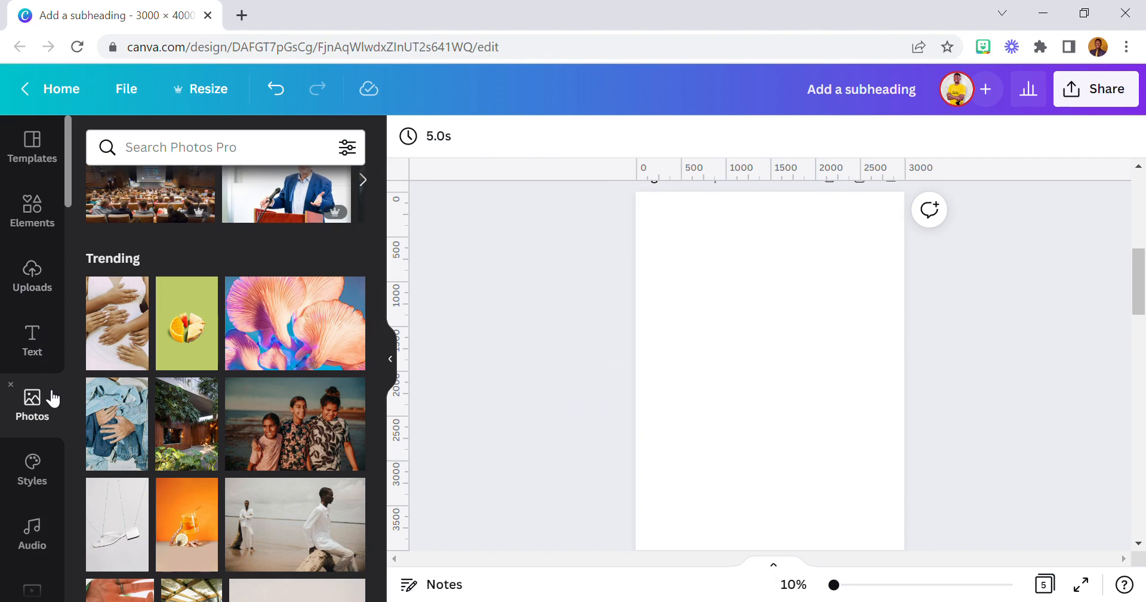
Open the Starred folder of saved images
{"action": "scroll", "coordinate": [51, 399], "scroll_direction": "down", "scroll_amount": 3}
{"action": "scroll", "coordinate": [36, 400], "scroll_direction": "down", "scroll_amount": 4}
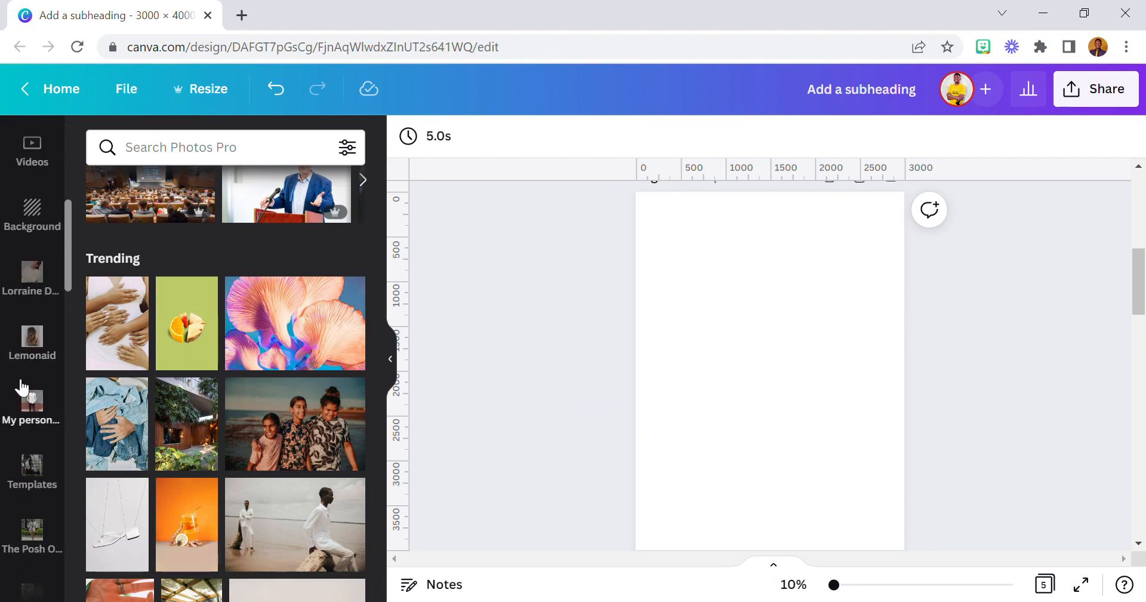
{"action": "scroll", "coordinate": [42, 404], "scroll_direction": "down", "scroll_amount": 3}
{"action": "scroll", "coordinate": [39, 406], "scroll_direction": "up", "scroll_amount": 7}
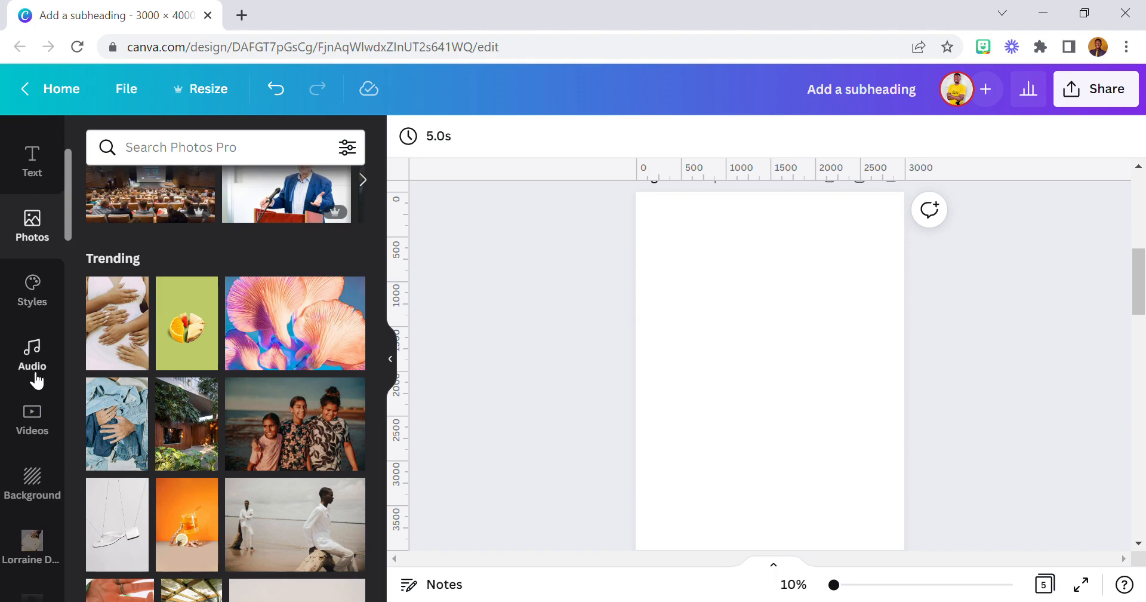
{"action": "scroll", "coordinate": [37, 400], "scroll_direction": "down", "scroll_amount": 2}
{"action": "scroll", "coordinate": [45, 439], "scroll_direction": "up", "scroll_amount": 3}
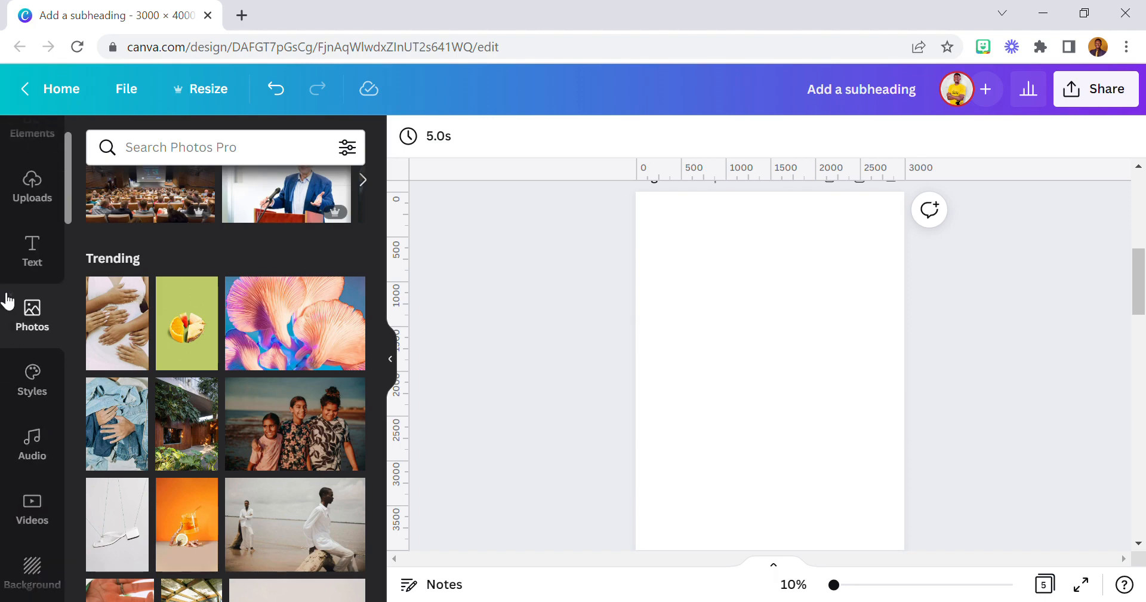
{"action": "scroll", "coordinate": [27, 326], "scroll_direction": "up", "scroll_amount": 2}
{"action": "scroll", "coordinate": [27, 325], "scroll_direction": "down", "scroll_amount": 7}
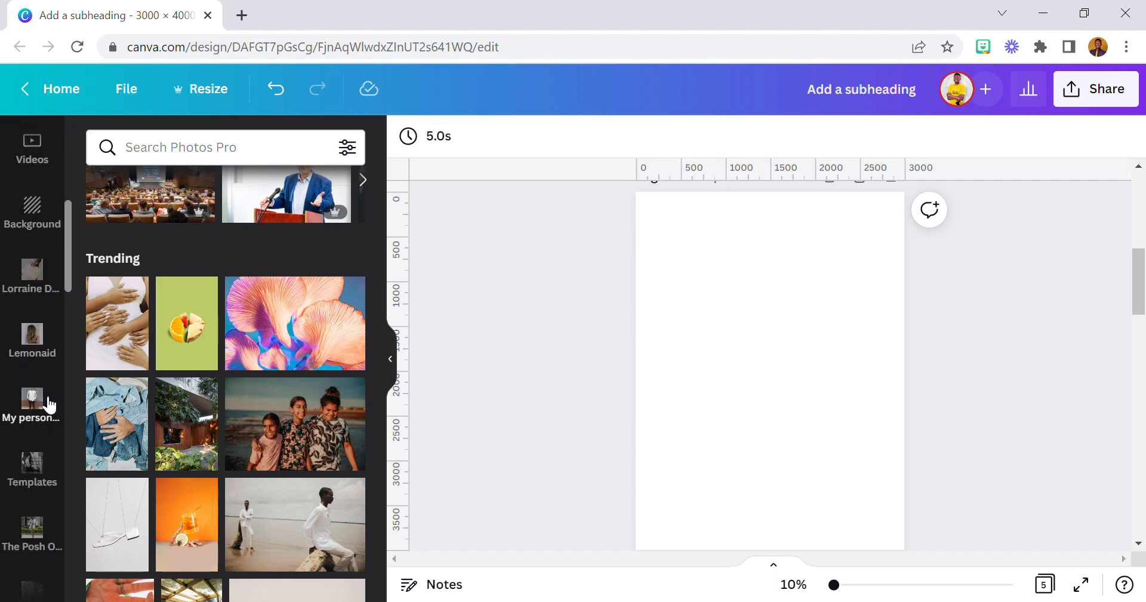
{"action": "scroll", "coordinate": [48, 406], "scroll_direction": "down", "scroll_amount": 2}
{"action": "scroll", "coordinate": [48, 411], "scroll_direction": "down", "scroll_amount": 8}
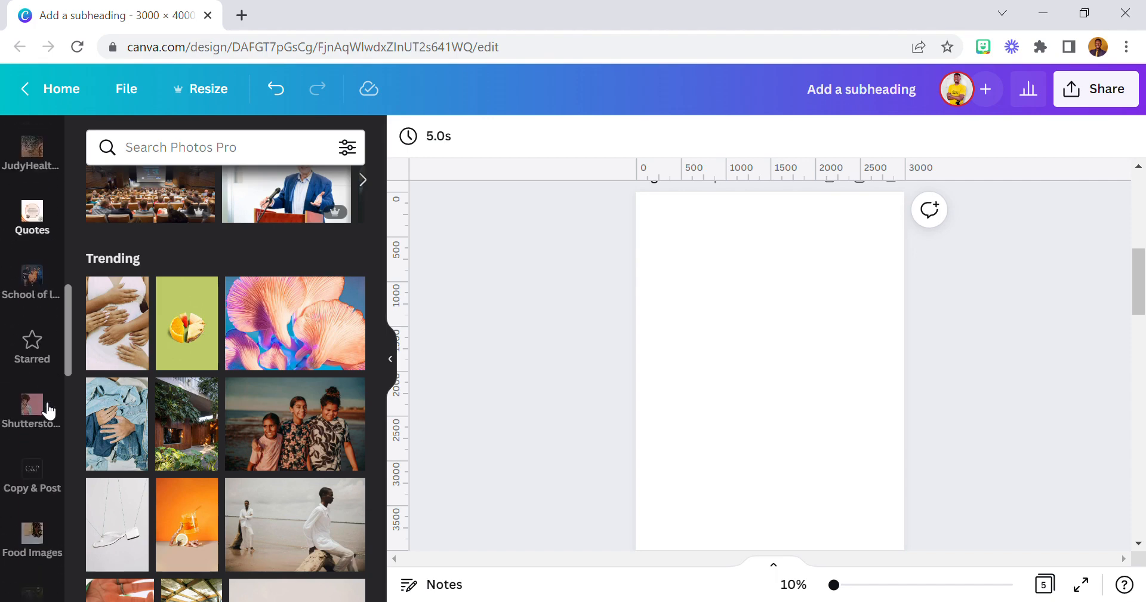
{"action": "left_click", "coordinate": [30, 362]}
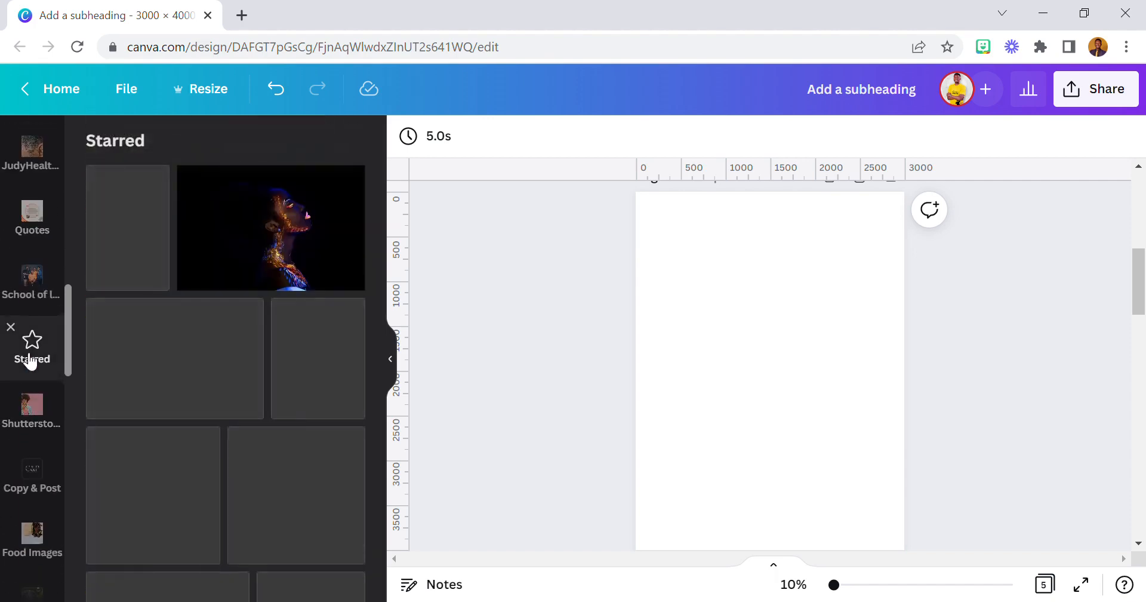
{"action": "left_click", "coordinate": [284, 232]}
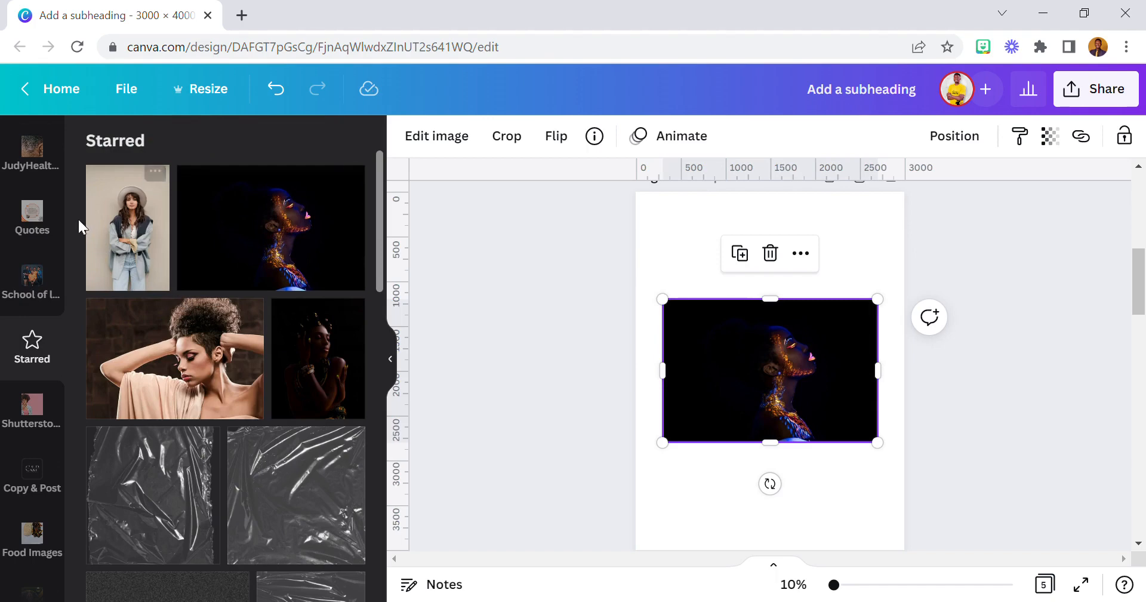
{"action": "left_click", "coordinate": [657, 253]}
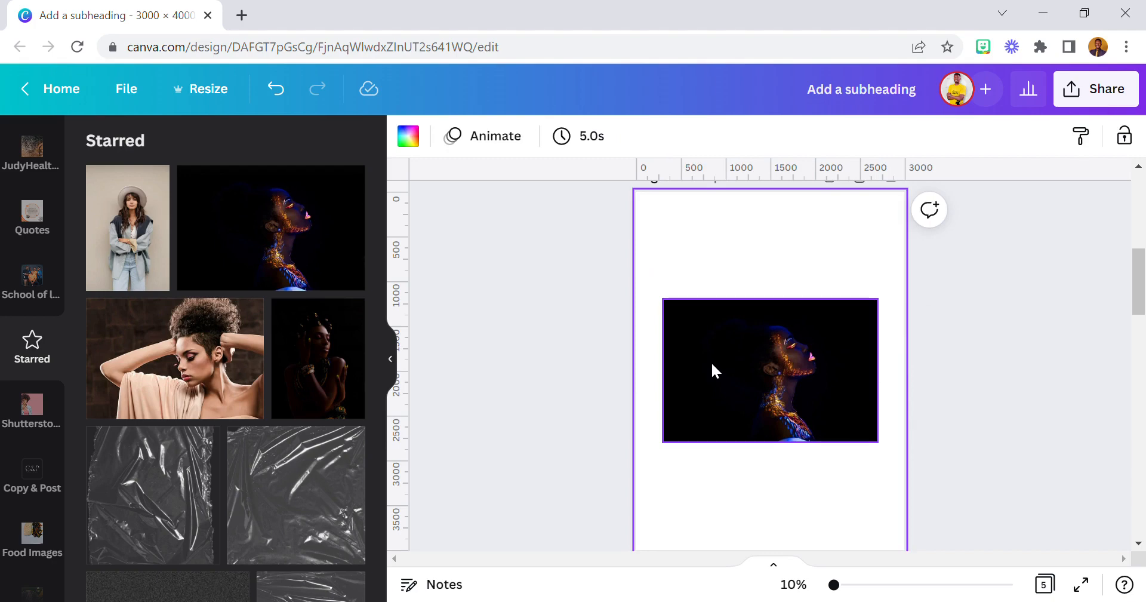
{"action": "left_click", "coordinate": [712, 365]}
{"action": "left_click", "coordinate": [770, 253]}
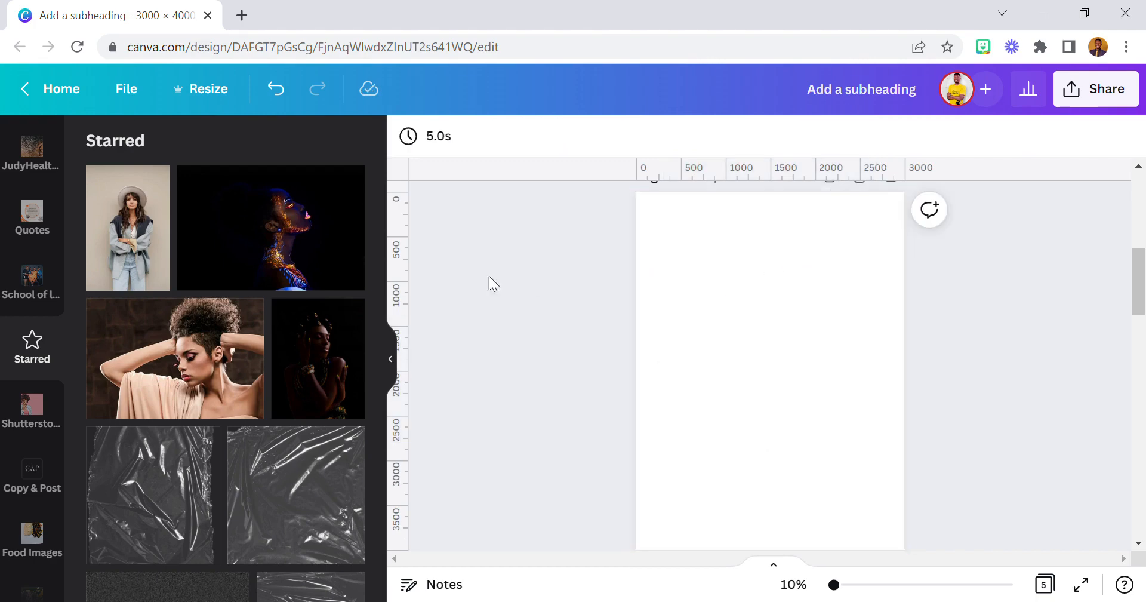
Set the starred neon face-paint profile photo as page 2's background and shift its crop so the face sits along the page's left side
{"action": "left_click_drag", "start_coordinate": [311, 234], "coordinate": [644, 260]}
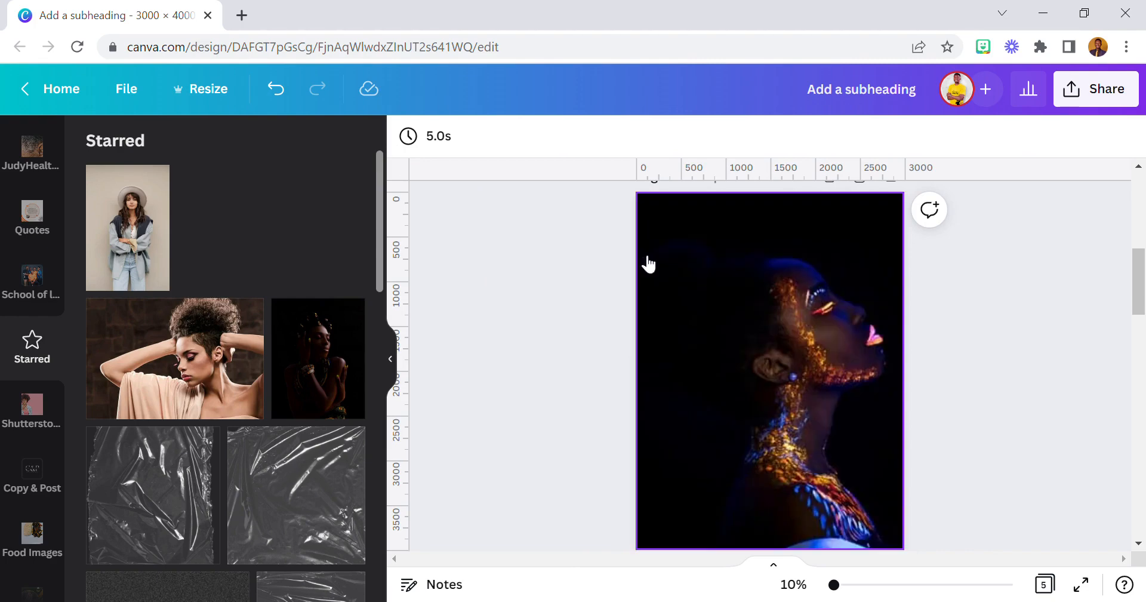
{"action": "double_click", "coordinate": [844, 362]}
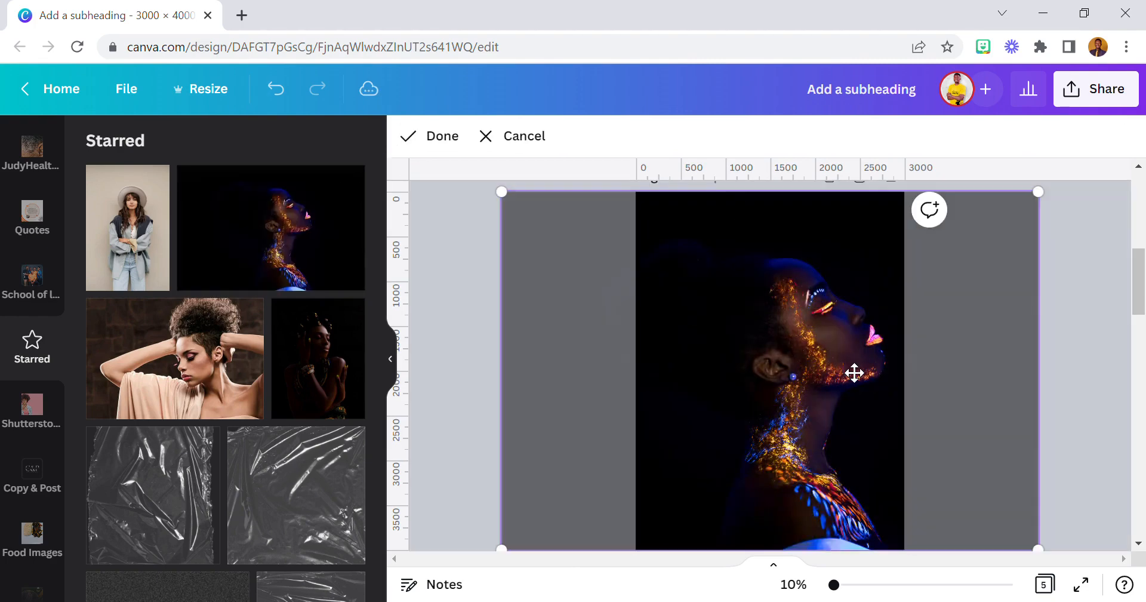
{"action": "left_click_drag", "start_coordinate": [835, 395], "coordinate": [727, 400]}
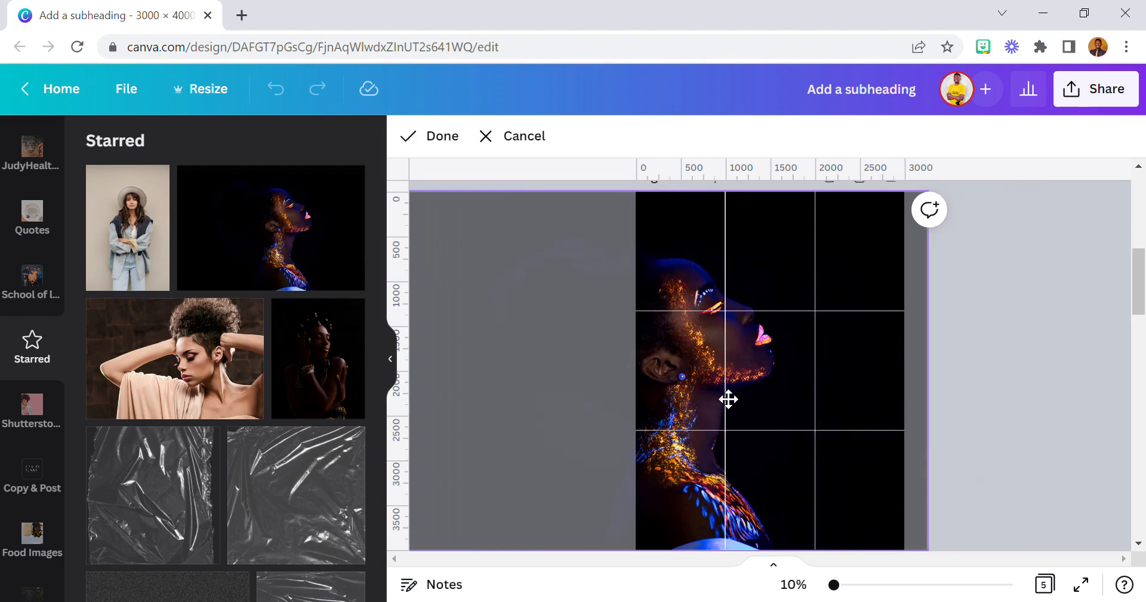
{"action": "left_click", "coordinate": [1074, 351]}
{"action": "left_click", "coordinate": [816, 339]}
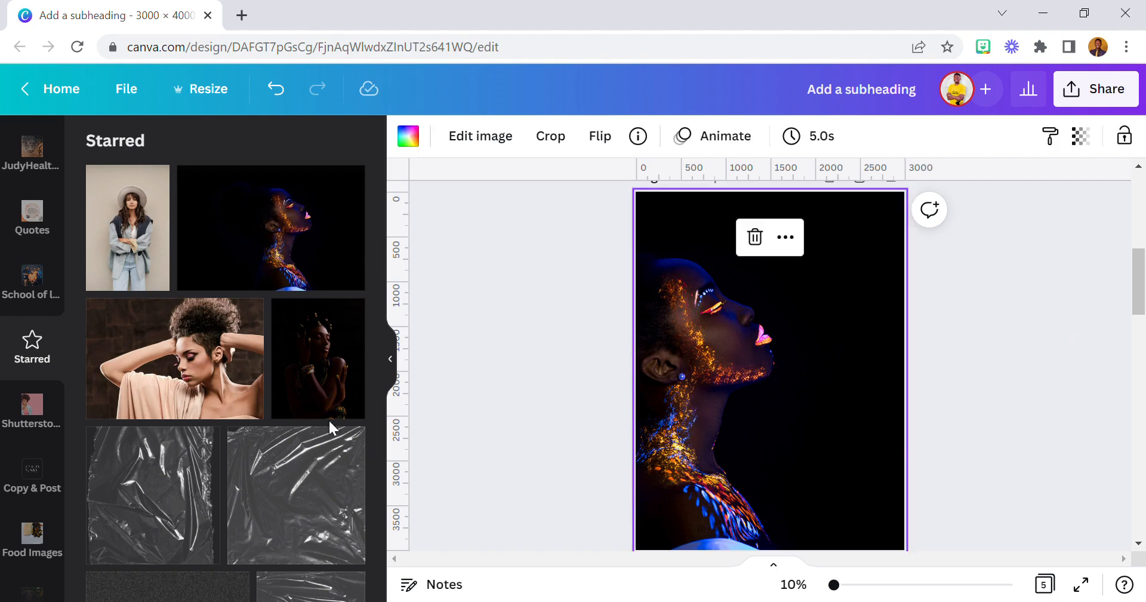
Add a heading reading "AFRICAN" to page 2 and enlarge it to about size 421
{"action": "scroll", "coordinate": [42, 412], "scroll_direction": "up", "scroll_amount": 10}
{"action": "scroll", "coordinate": [42, 403], "scroll_direction": "up", "scroll_amount": 3}
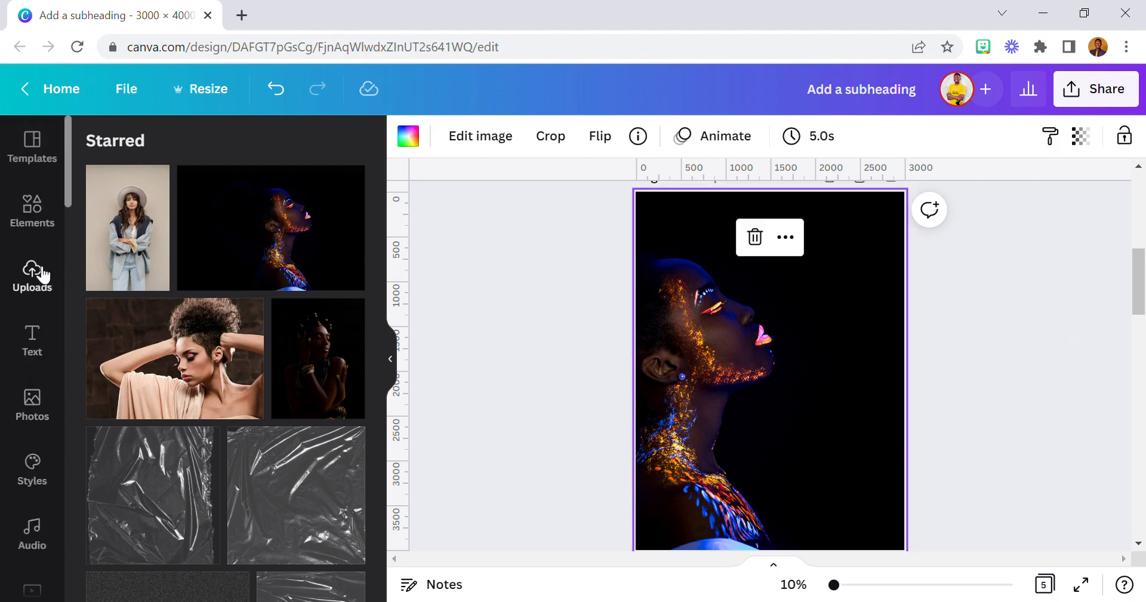
{"action": "left_click", "coordinate": [34, 337]}
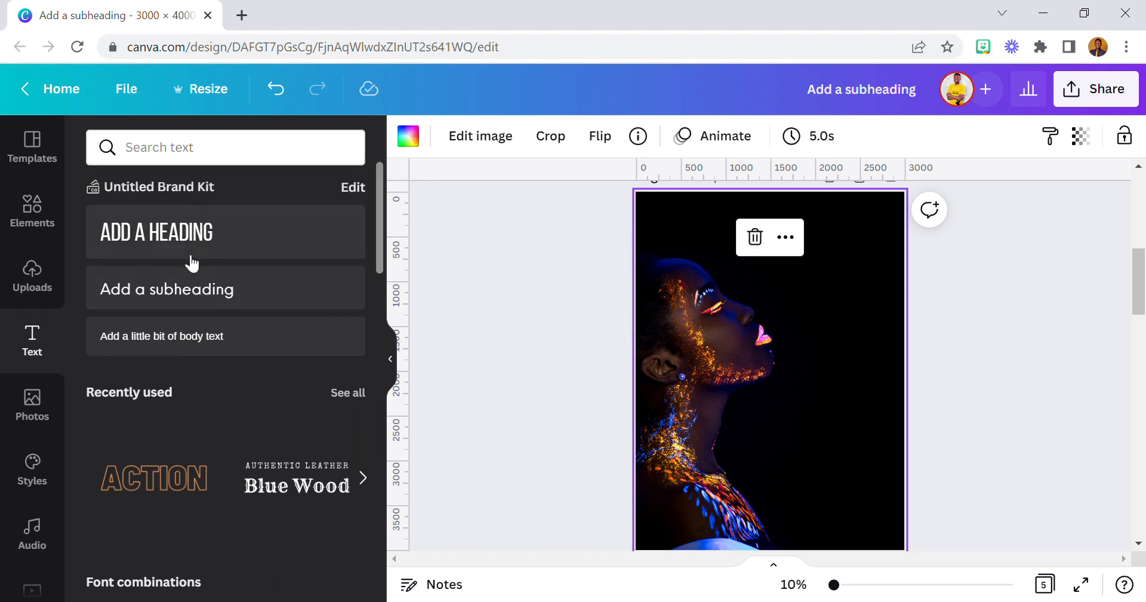
{"action": "left_click", "coordinate": [184, 243]}
{"action": "left_click_drag", "start_coordinate": [764, 367], "coordinate": [663, 342]}
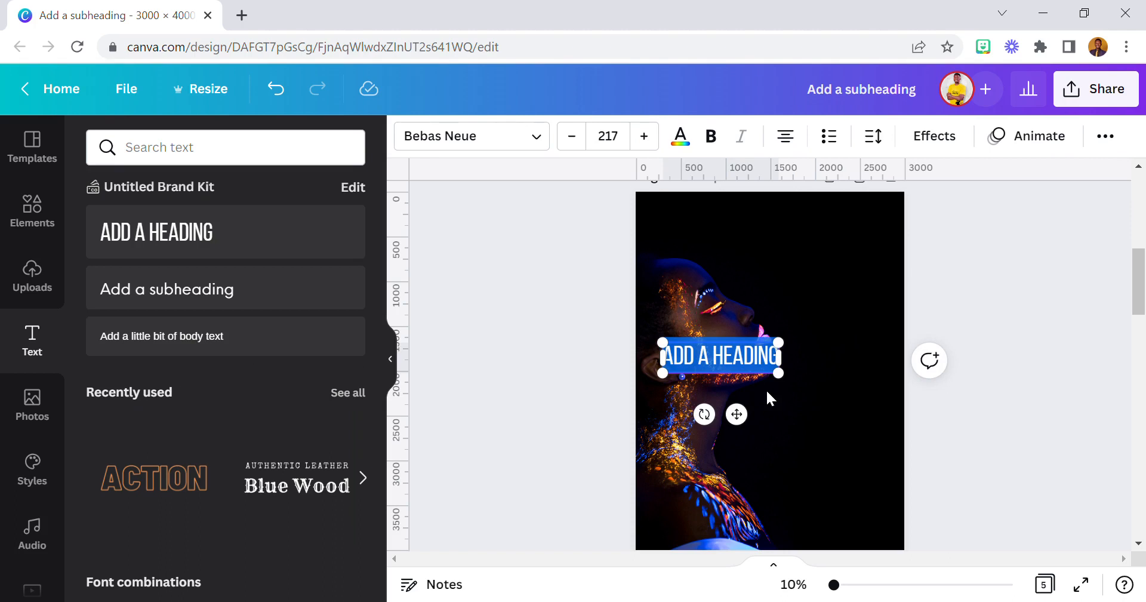
{"action": "type", "text": "AFRICAN"}
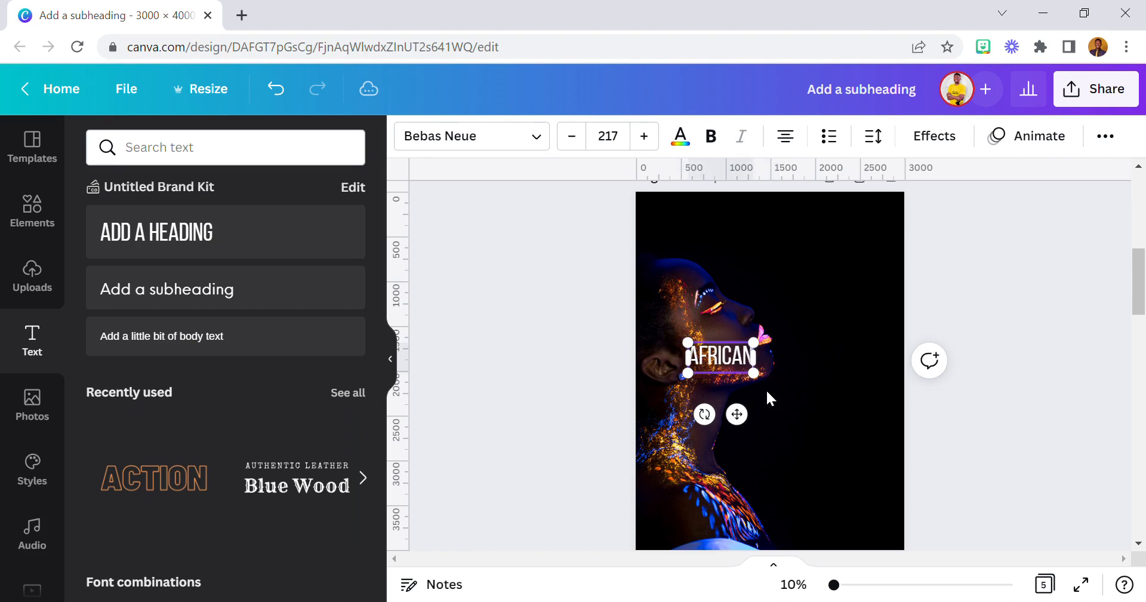
{"action": "left_click_drag", "start_coordinate": [753, 374], "coordinate": [842, 382]}
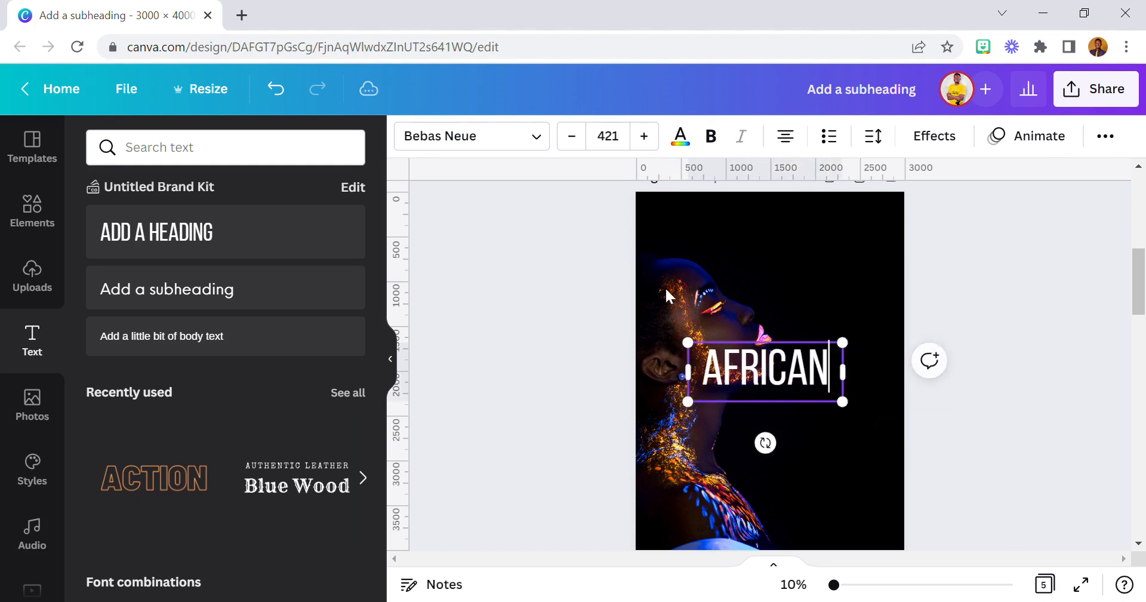
{"action": "left_click", "coordinate": [550, 259]}
{"action": "left_click", "coordinate": [764, 370]}
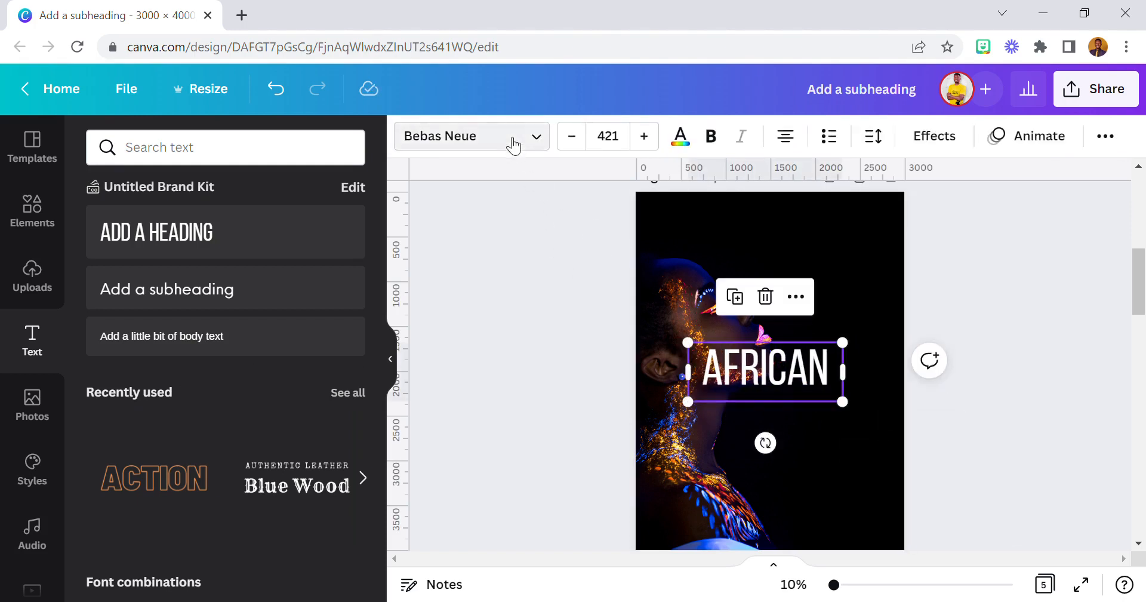
Change the AFRICAN heading's font to Gotham Rounded Book and rotate it 90° so it reads vertically down the page
{"action": "left_click", "coordinate": [511, 142]}
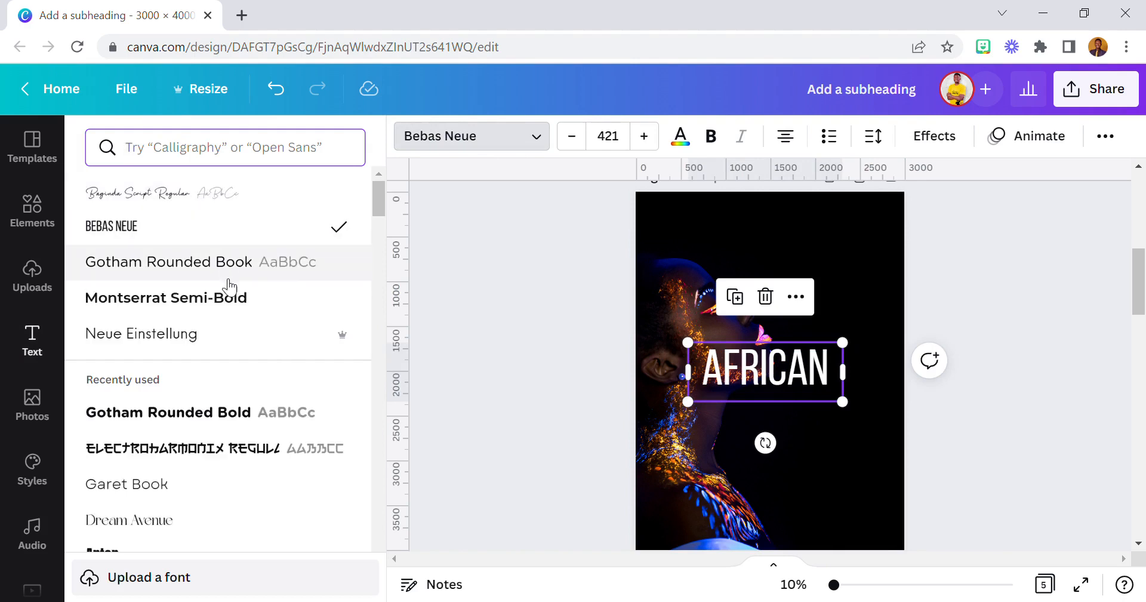
{"action": "left_click", "coordinate": [220, 263]}
{"action": "left_click_drag", "start_coordinate": [843, 410], "coordinate": [951, 430]}
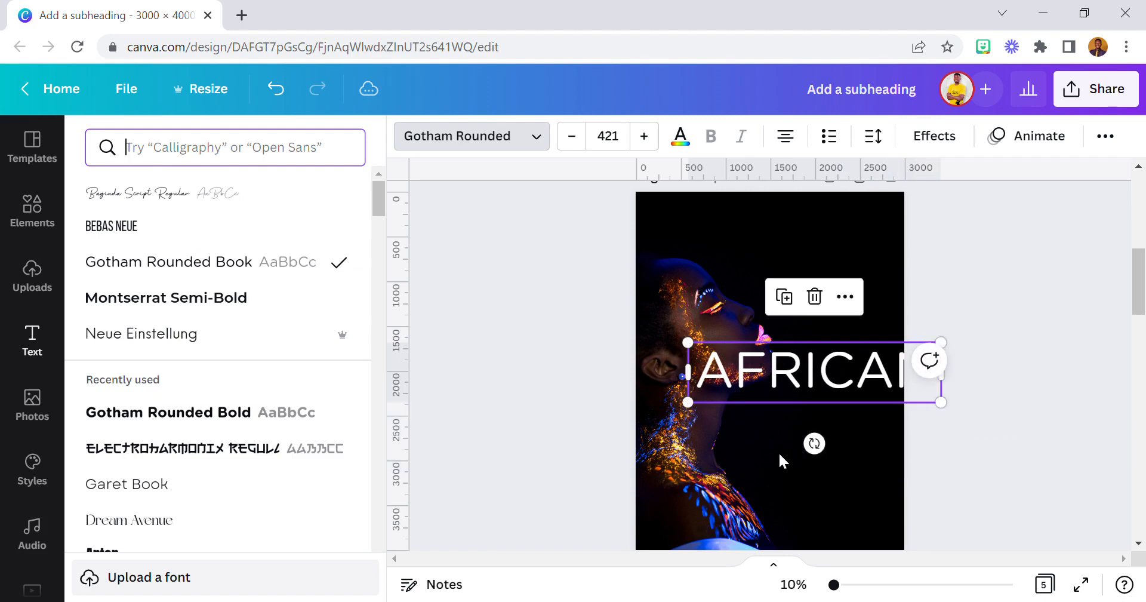
{"action": "left_click_drag", "start_coordinate": [813, 442], "coordinate": [703, 384]}
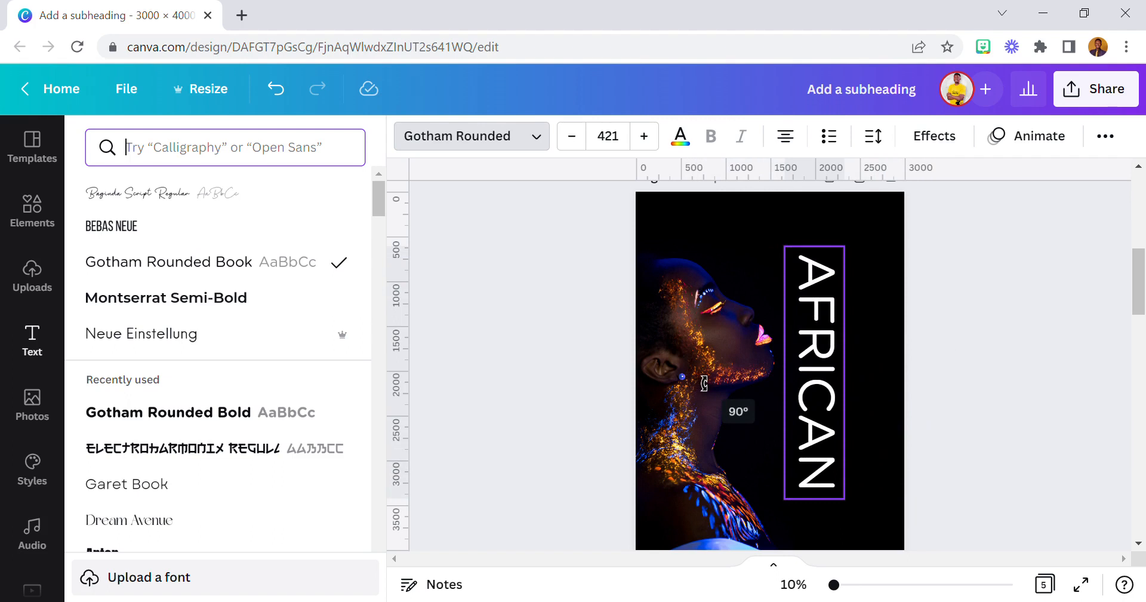
{"action": "left_click_drag", "start_coordinate": [704, 383], "coordinate": [693, 370]}
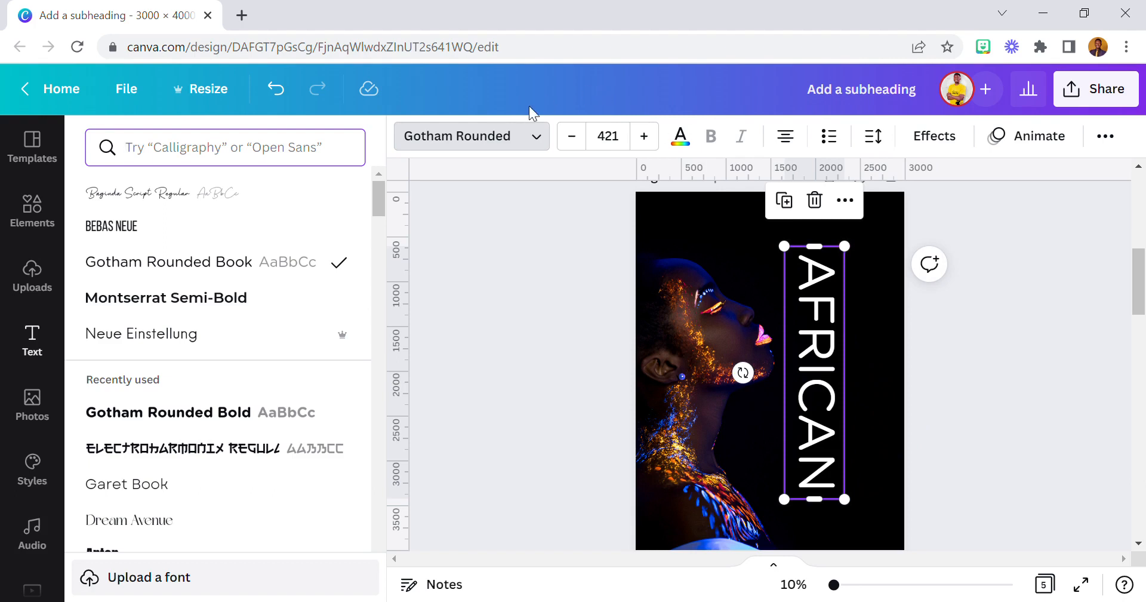
Set the AFRICAN heading's font size to 547 and lengthen its text box at both ends so the word fits on one line
{"action": "left_click", "coordinate": [606, 139]}
{"action": "type", "text": "547"}
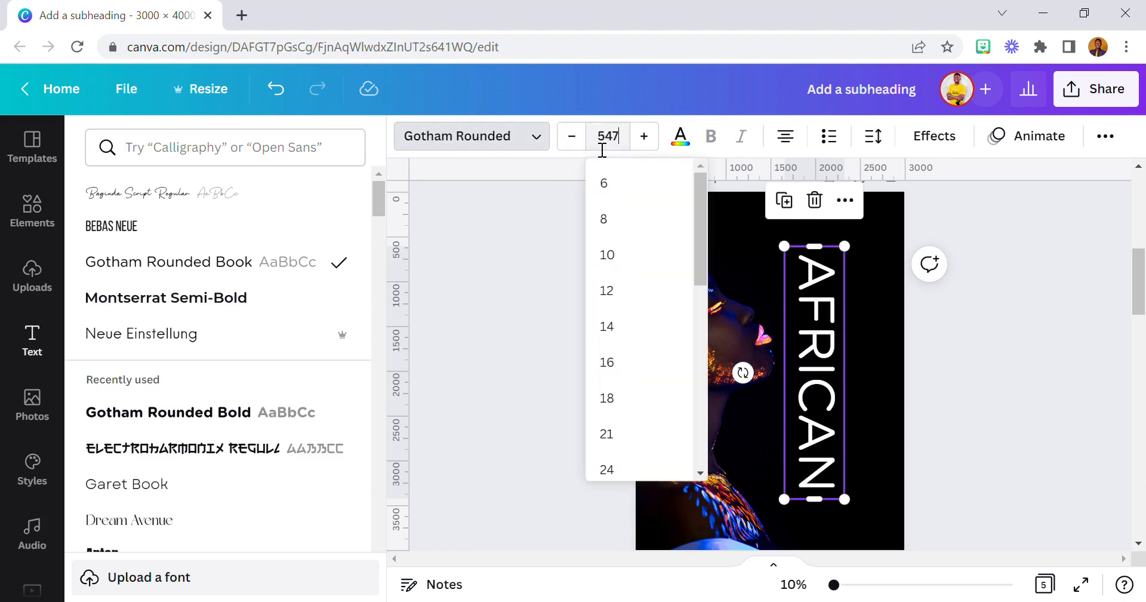
{"action": "key", "text": "Return"}
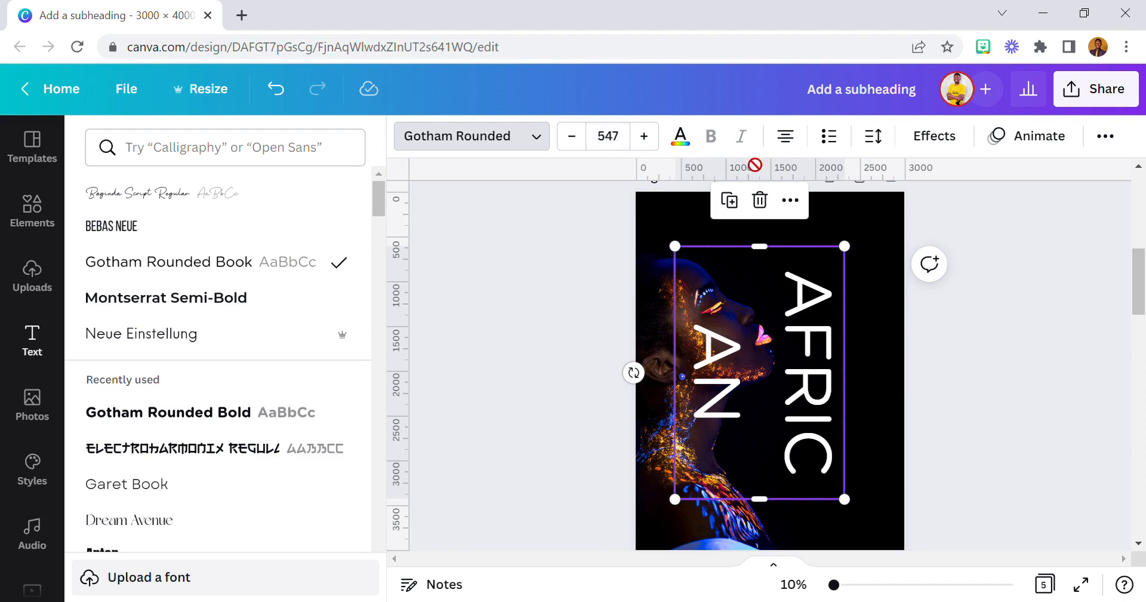
{"action": "left_click_drag", "start_coordinate": [767, 256], "coordinate": [766, 201]}
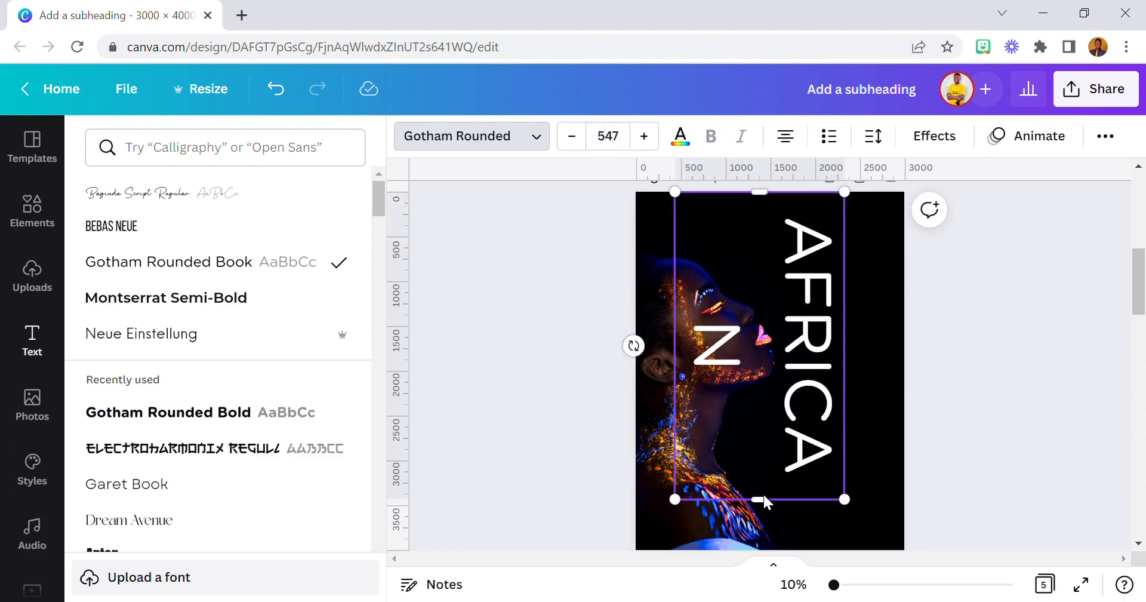
{"action": "left_click_drag", "start_coordinate": [767, 507], "coordinate": [770, 530]}
Move the vertical AFRICAN heading near the page's right edge, centred vertically, and compare it with the poster on page 1
{"action": "left_click_drag", "start_coordinate": [806, 441], "coordinate": [830, 450]}
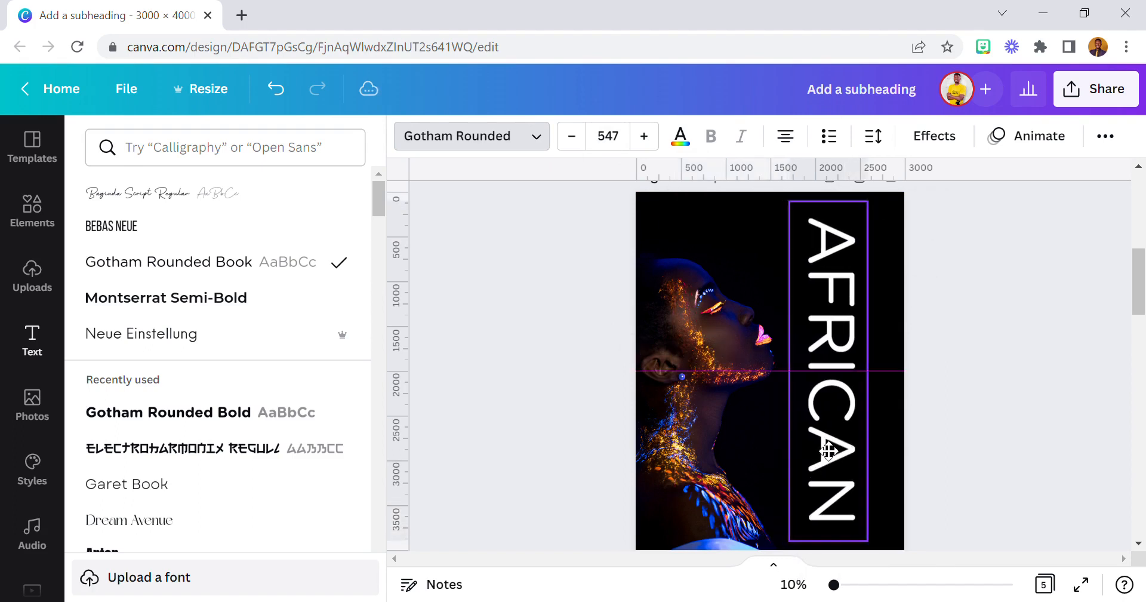
{"action": "left_click_drag", "start_coordinate": [847, 363], "coordinate": [852, 362]}
{"action": "scroll", "coordinate": [853, 362], "scroll_direction": "up", "scroll_amount": 6}
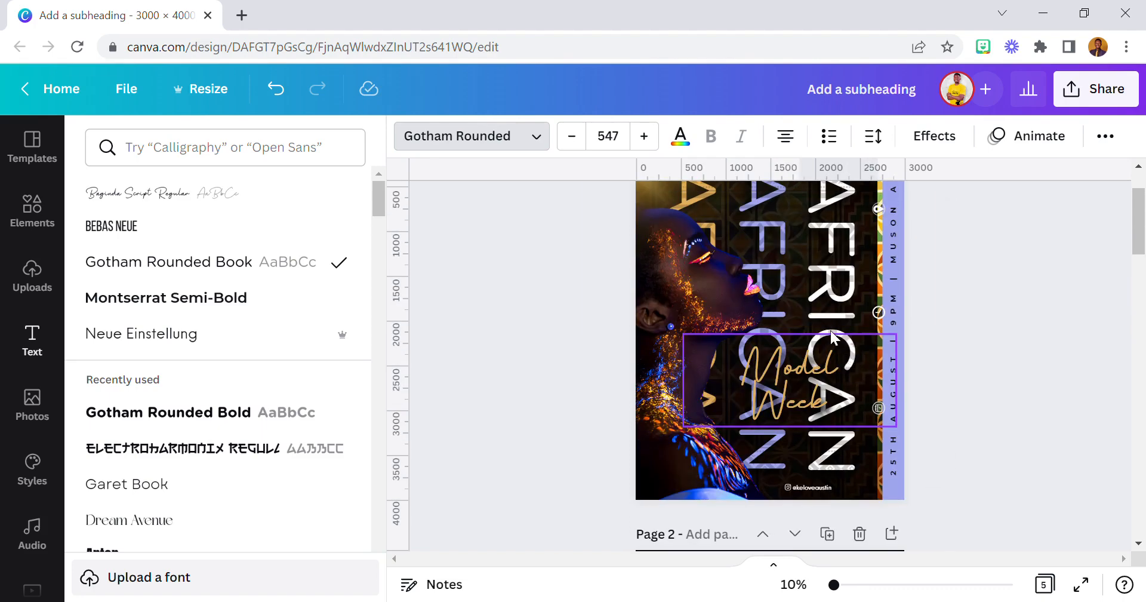
{"action": "scroll", "coordinate": [844, 353], "scroll_direction": "down", "scroll_amount": 7}
{"action": "scroll", "coordinate": [795, 334], "scroll_direction": "up", "scroll_amount": 2}
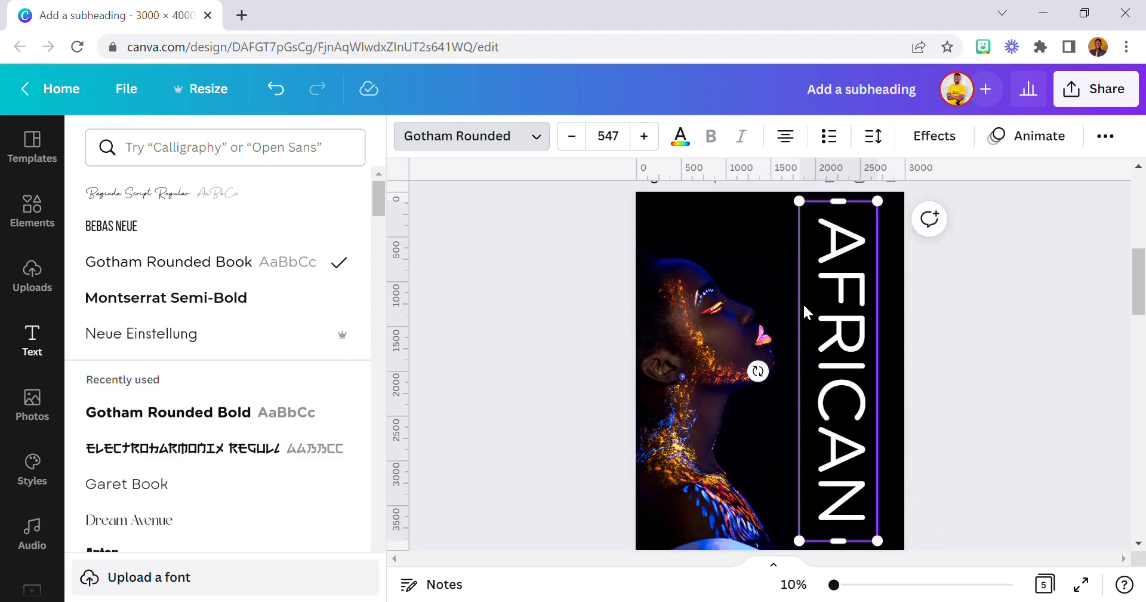
Apply a black Shadow effect to the vertical AFRICAN heading with offset, blur and transparency all set to 100
{"action": "left_click", "coordinate": [527, 402]}
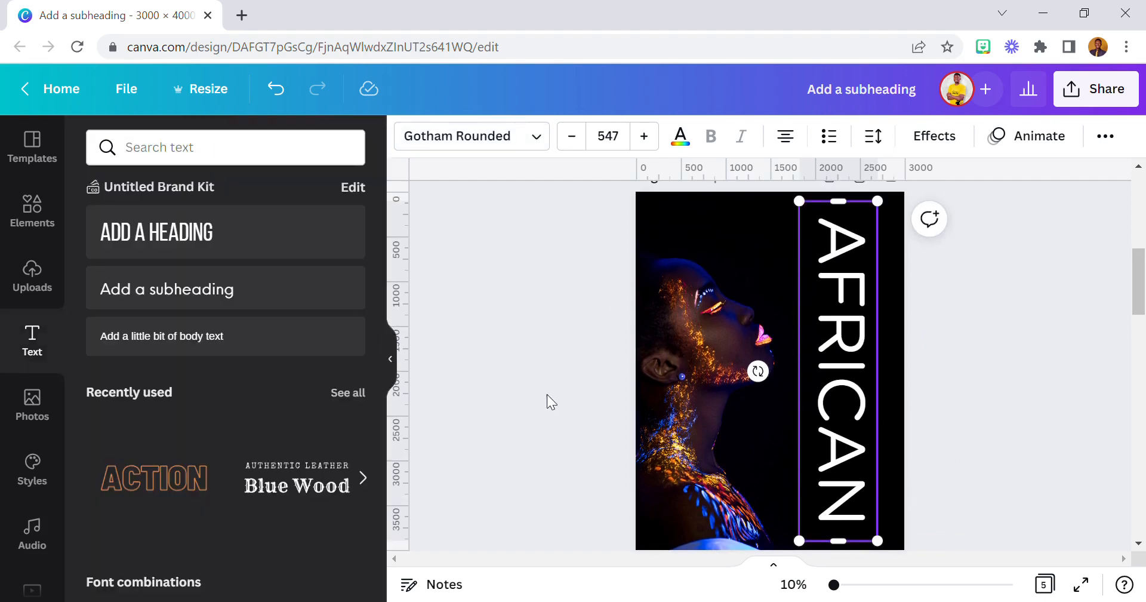
{"action": "left_click", "coordinate": [547, 394]}
{"action": "left_click", "coordinate": [816, 322]}
{"action": "left_click", "coordinate": [935, 135]}
{"action": "left_click", "coordinate": [252, 263]}
{"action": "left_click_drag", "start_coordinate": [222, 363], "coordinate": [401, 375]}
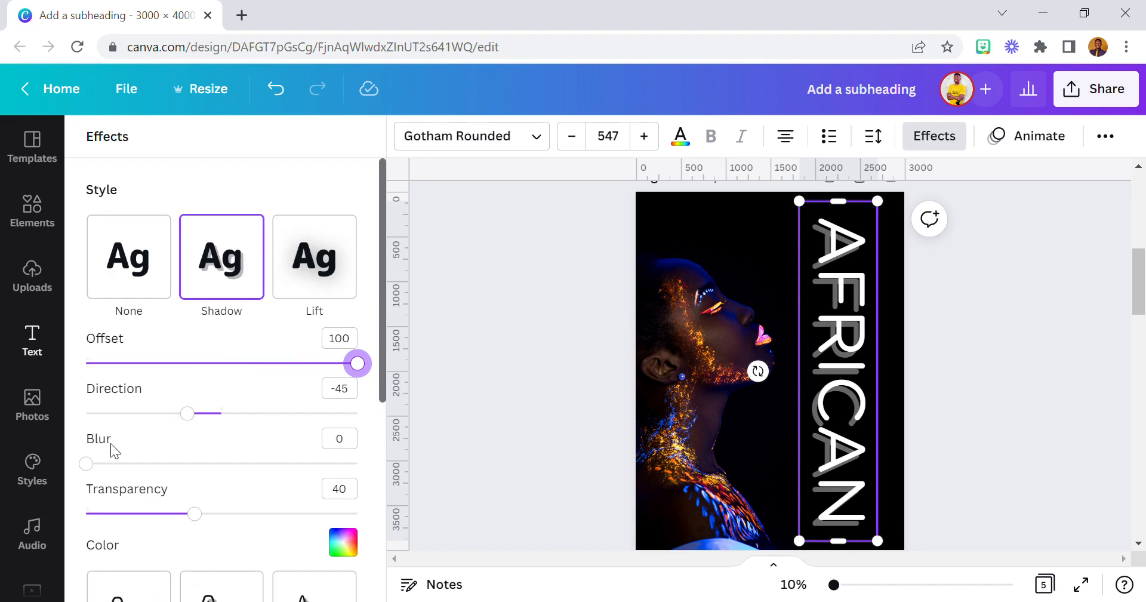
{"action": "left_click_drag", "start_coordinate": [87, 464], "coordinate": [421, 473]}
{"action": "left_click_drag", "start_coordinate": [197, 513], "coordinate": [447, 523]}
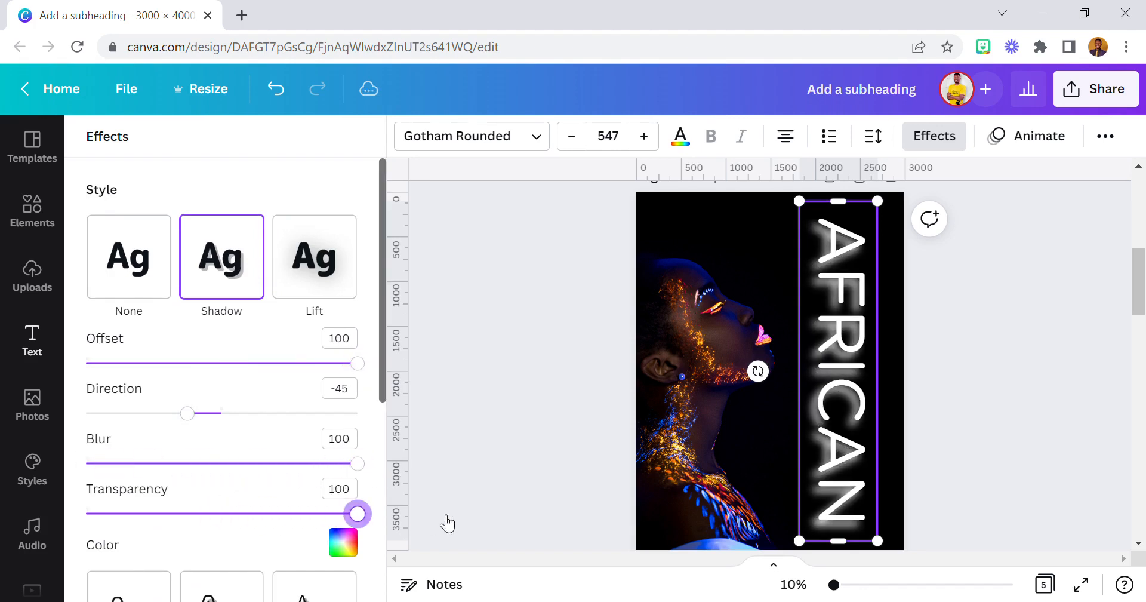
{"action": "left_click", "coordinate": [342, 542]}
{"action": "left_click", "coordinate": [168, 285]}
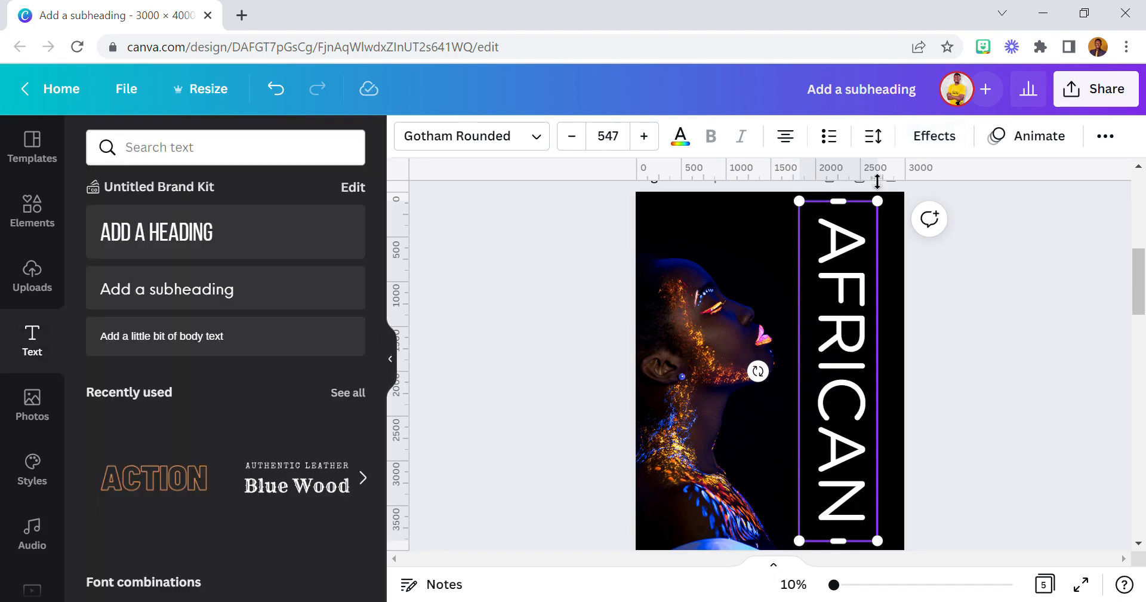
Compare the AFRICAN heading on page 2 with the finished poster on page 1
{"action": "scroll", "coordinate": [786, 329], "scroll_direction": "up", "scroll_amount": 4}
{"action": "scroll", "coordinate": [787, 330], "scroll_direction": "down", "scroll_amount": 2}
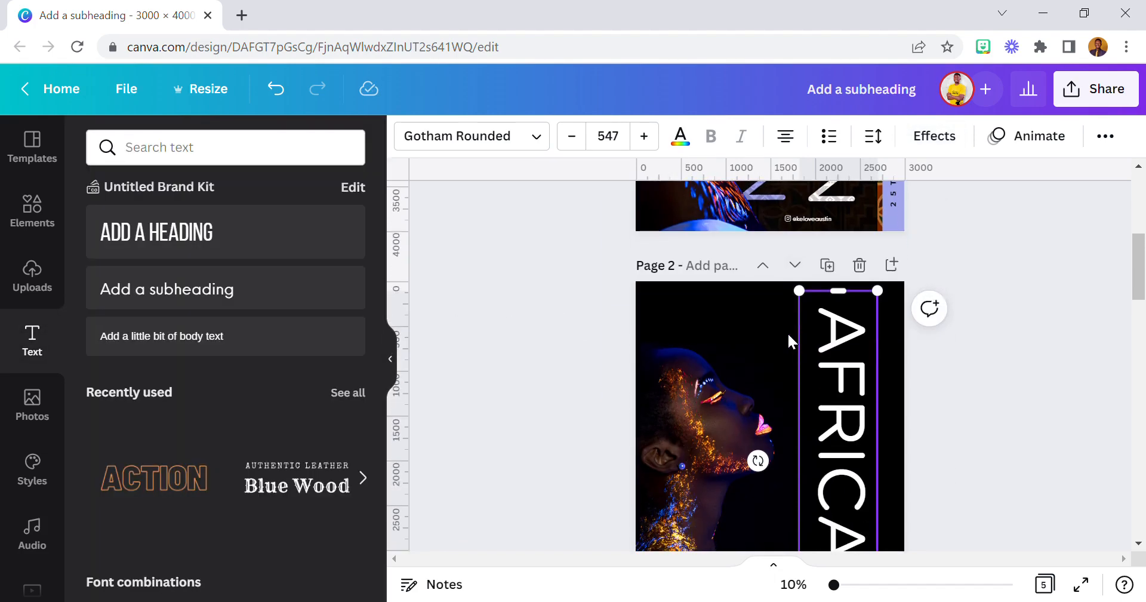
{"action": "scroll", "coordinate": [787, 334], "scroll_direction": "down", "scroll_amount": 2}
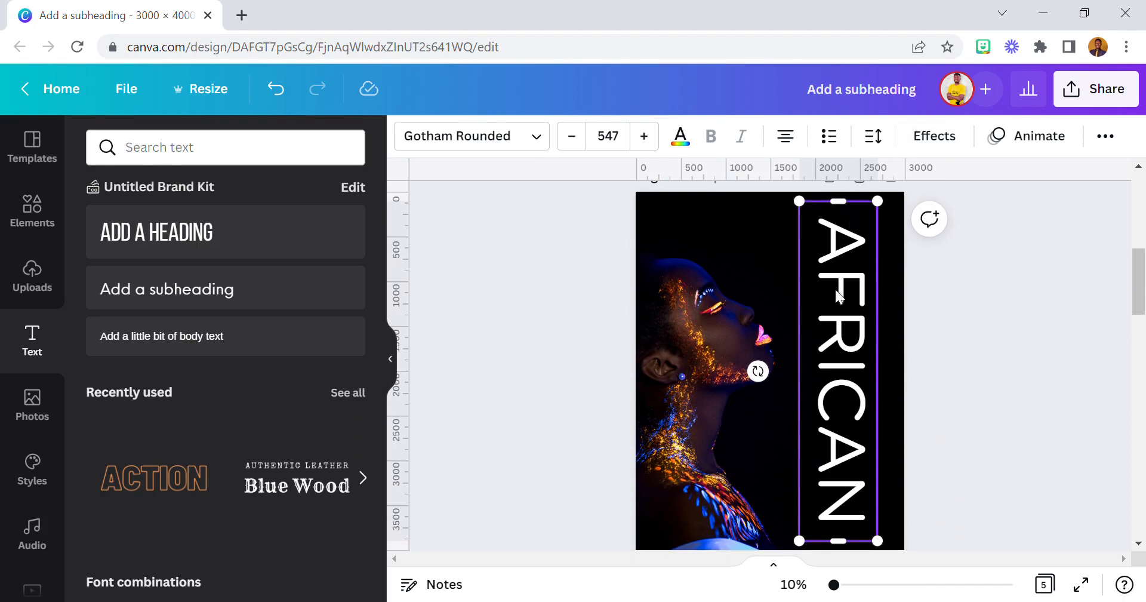
{"action": "scroll", "coordinate": [780, 306], "scroll_direction": "up", "scroll_amount": 2}
{"action": "scroll", "coordinate": [779, 305], "scroll_direction": "down", "scroll_amount": 2}
{"action": "left_click", "coordinate": [1104, 136]}
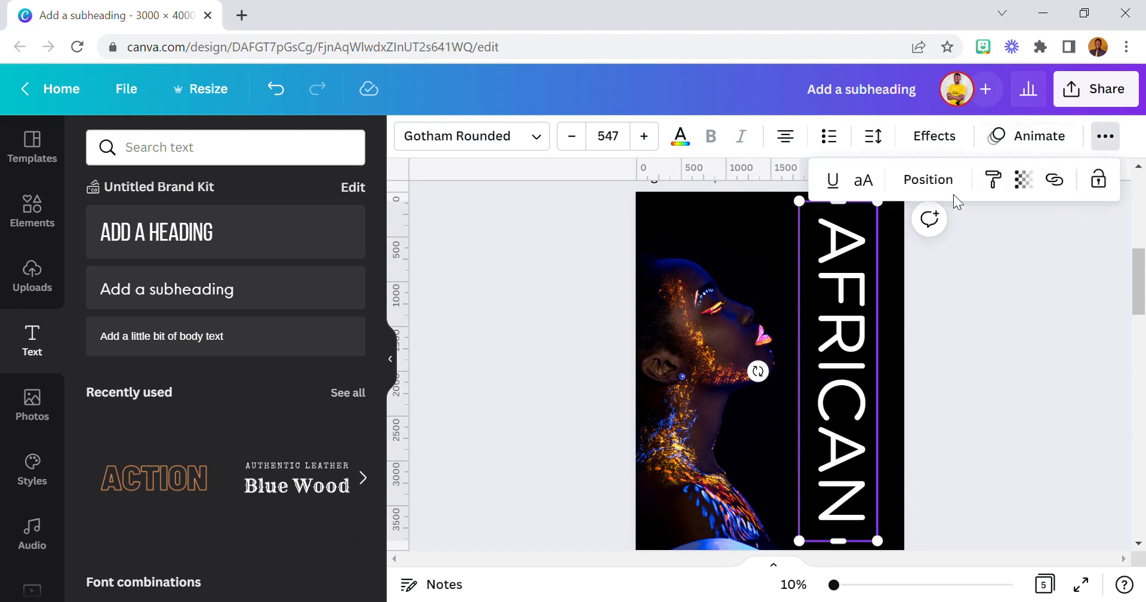
{"action": "left_click", "coordinate": [761, 266]}
{"action": "left_click", "coordinate": [855, 274]}
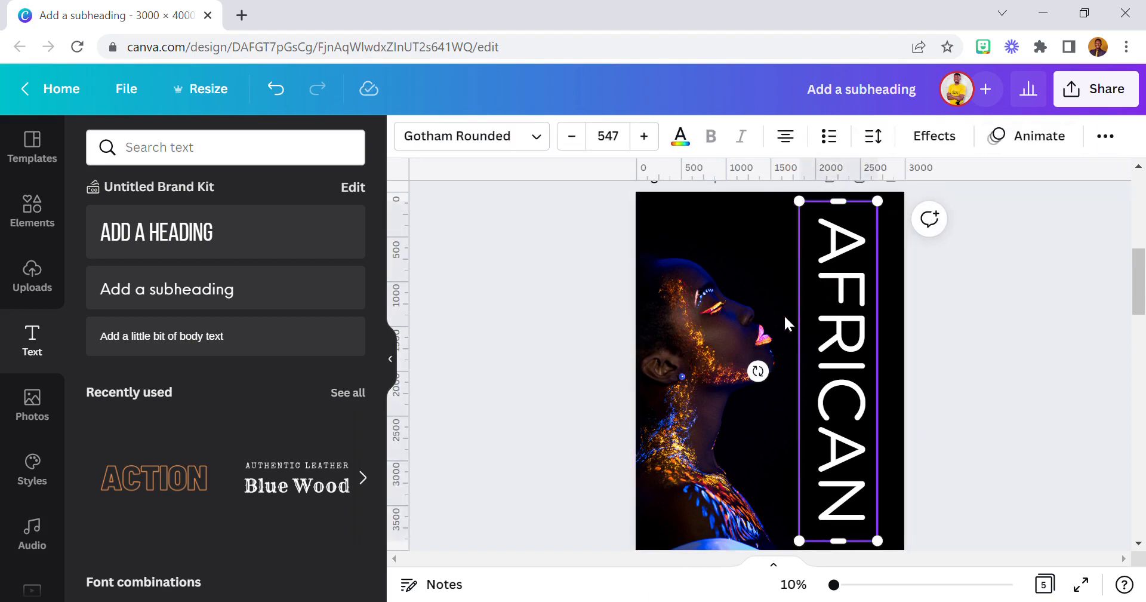
Copy and paste the vertical AFRICAN heading, placing the duplicate beside the original, over the model's face
{"action": "left_click", "coordinate": [776, 261]}
{"action": "left_click", "coordinate": [819, 273]}
{"action": "right_click", "coordinate": [810, 297]}
{"action": "left_click", "coordinate": [871, 323]}
{"action": "right_click", "coordinate": [747, 276]}
{"action": "left_click", "coordinate": [806, 217]}
{"action": "left_click_drag", "start_coordinate": [859, 326], "coordinate": [785, 327]}
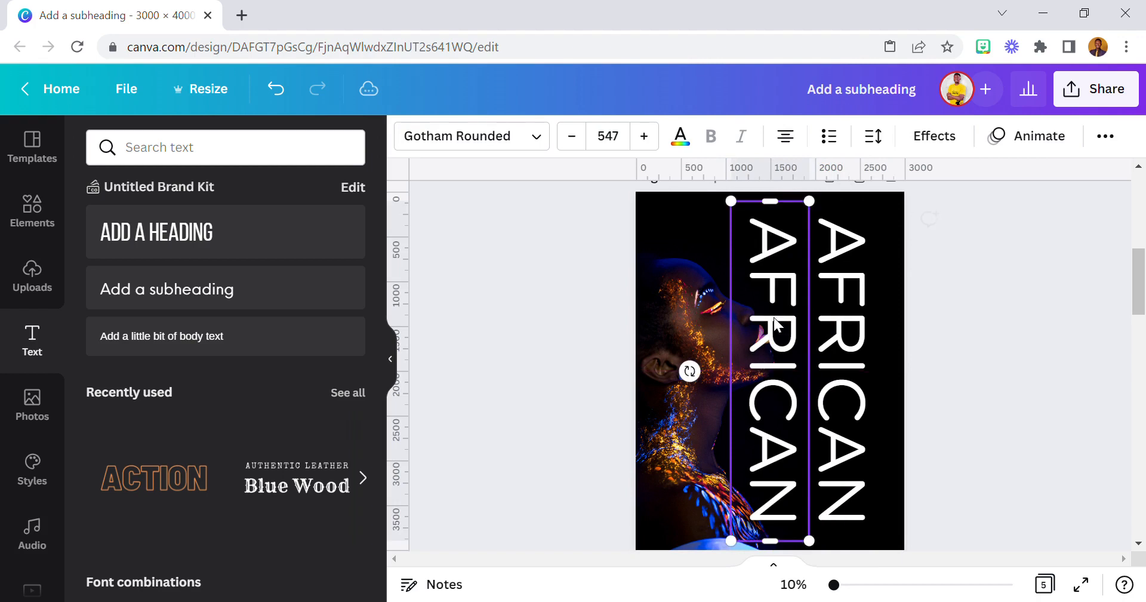
Recolour the duplicated AFRICAN heading over the face to the lavender document colour #9ea6ec
{"action": "left_click", "coordinate": [680, 137]}
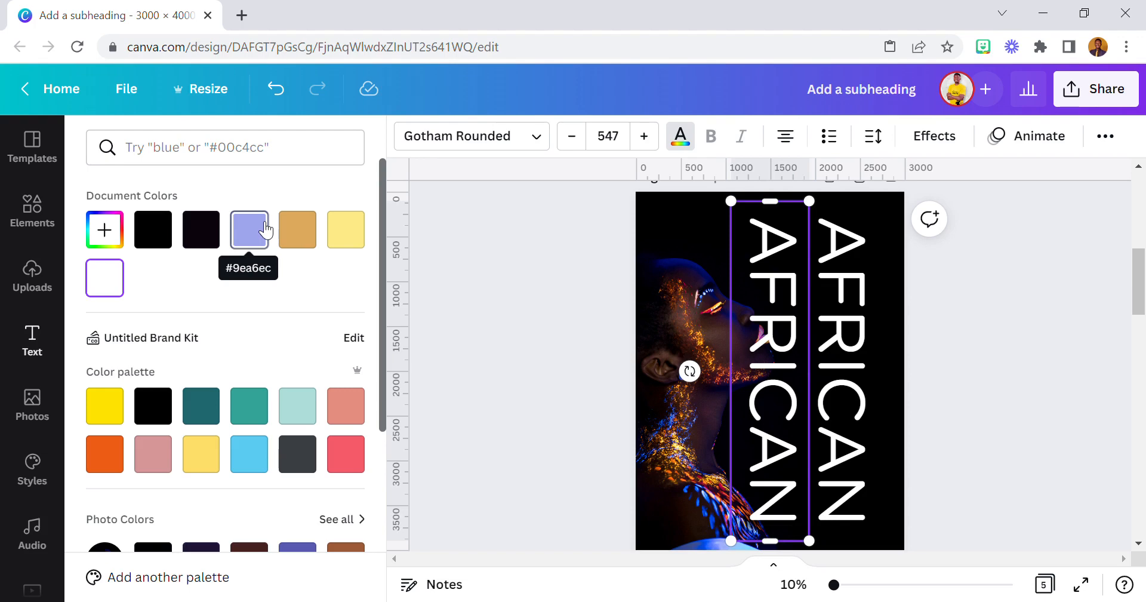
{"action": "left_click", "coordinate": [265, 230]}
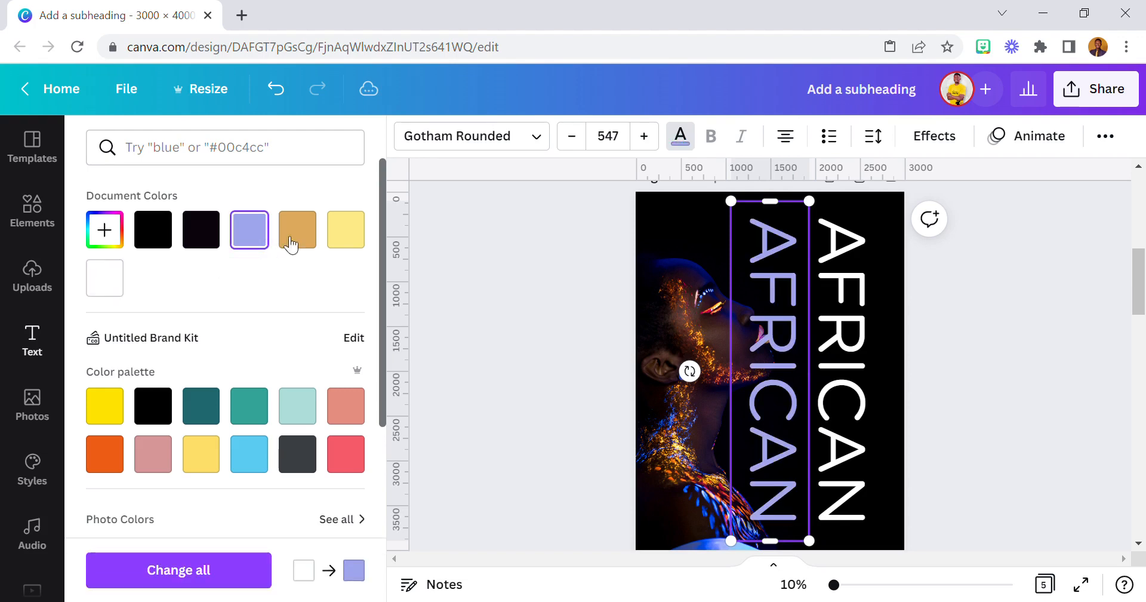
{"action": "left_click", "coordinate": [596, 320]}
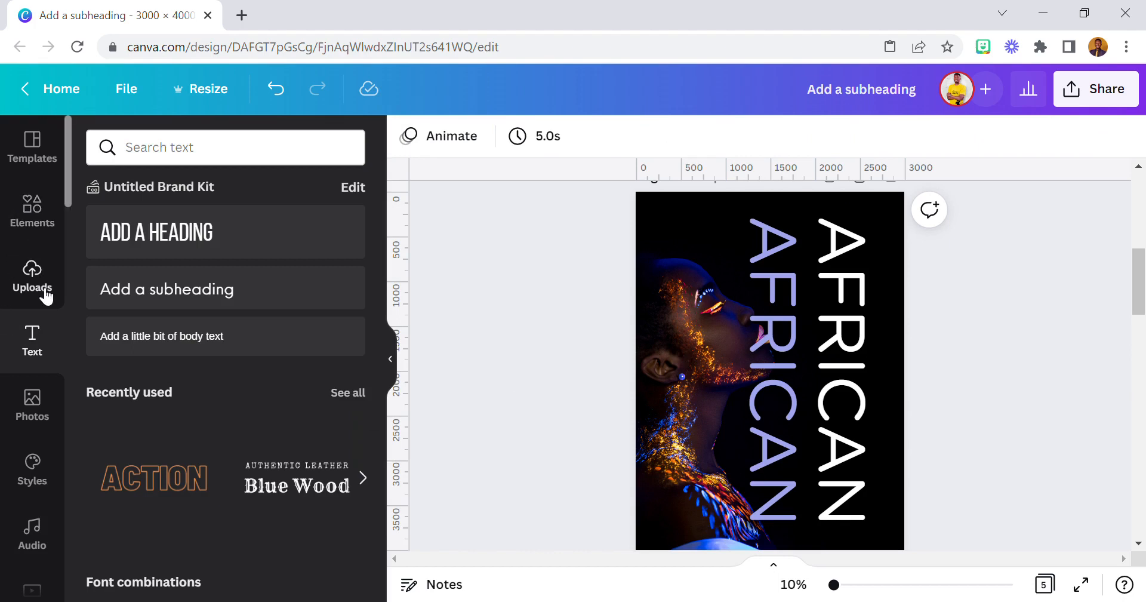
Insert the neon profile photo from the Starred folder onto page 2 and bring it in front of both headings
{"action": "scroll", "coordinate": [51, 388], "scroll_direction": "down", "scroll_amount": 10}
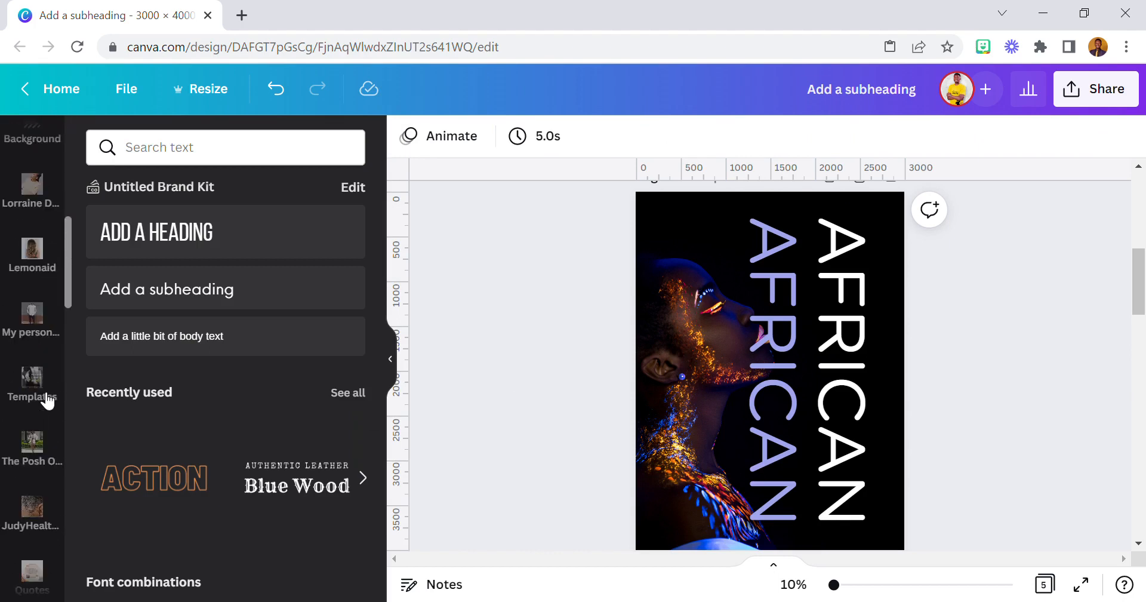
{"action": "scroll", "coordinate": [47, 397], "scroll_direction": "down", "scroll_amount": 5}
{"action": "left_click", "coordinate": [33, 349]}
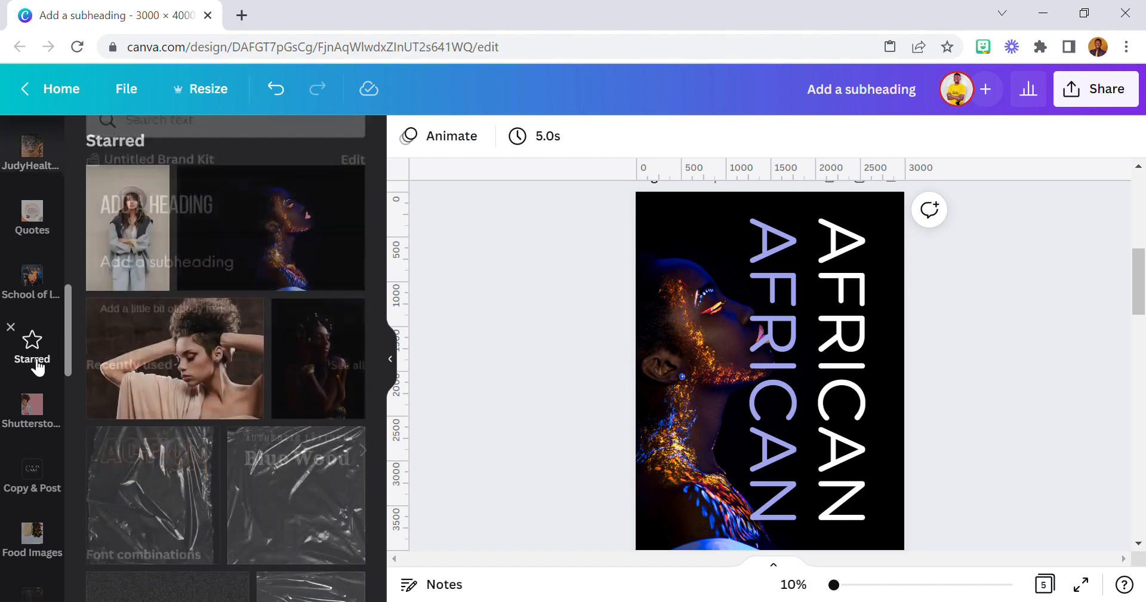
{"action": "left_click", "coordinate": [194, 285]}
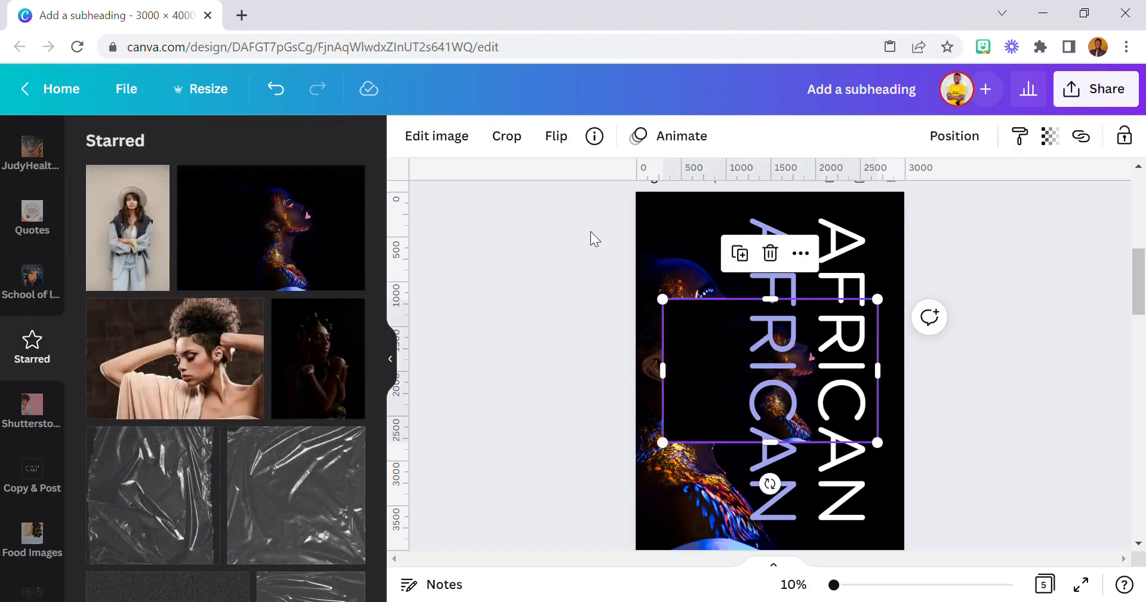
{"action": "left_click", "coordinate": [954, 136]}
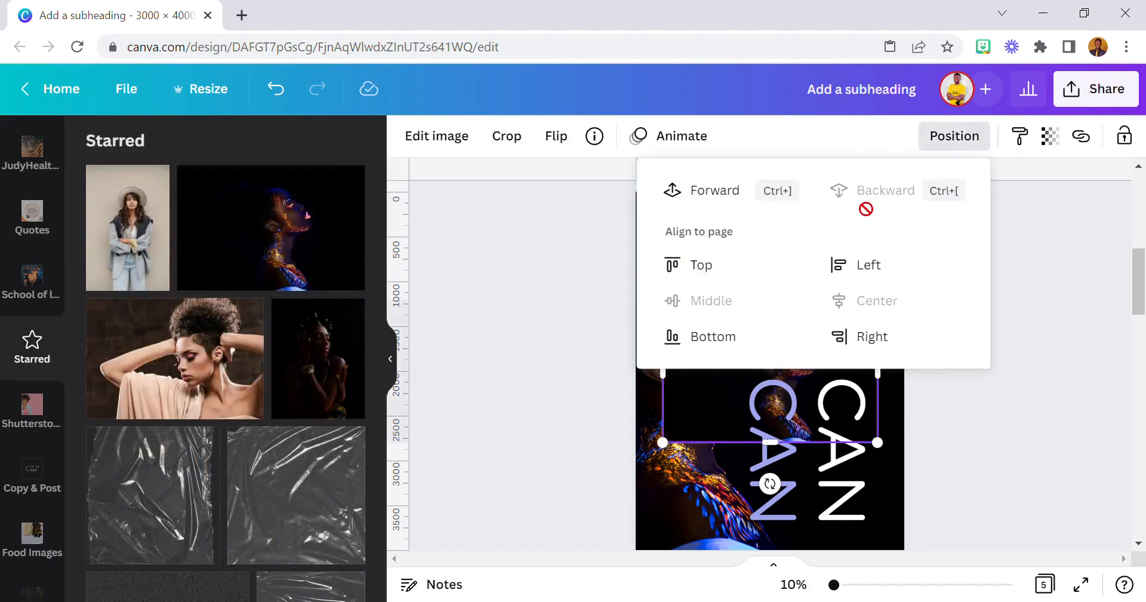
{"action": "left_click", "coordinate": [710, 192]}
Remove the background of the inserted neon profile photo with Background Remover and apply the result
{"action": "left_click", "coordinate": [456, 146]}
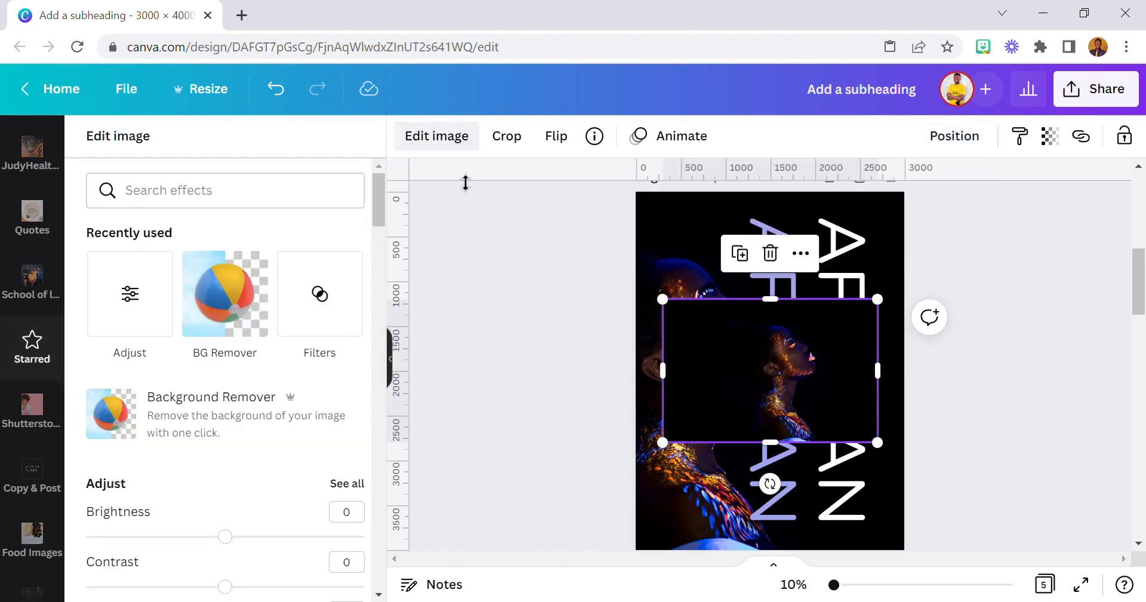
{"action": "left_click", "coordinate": [203, 411]}
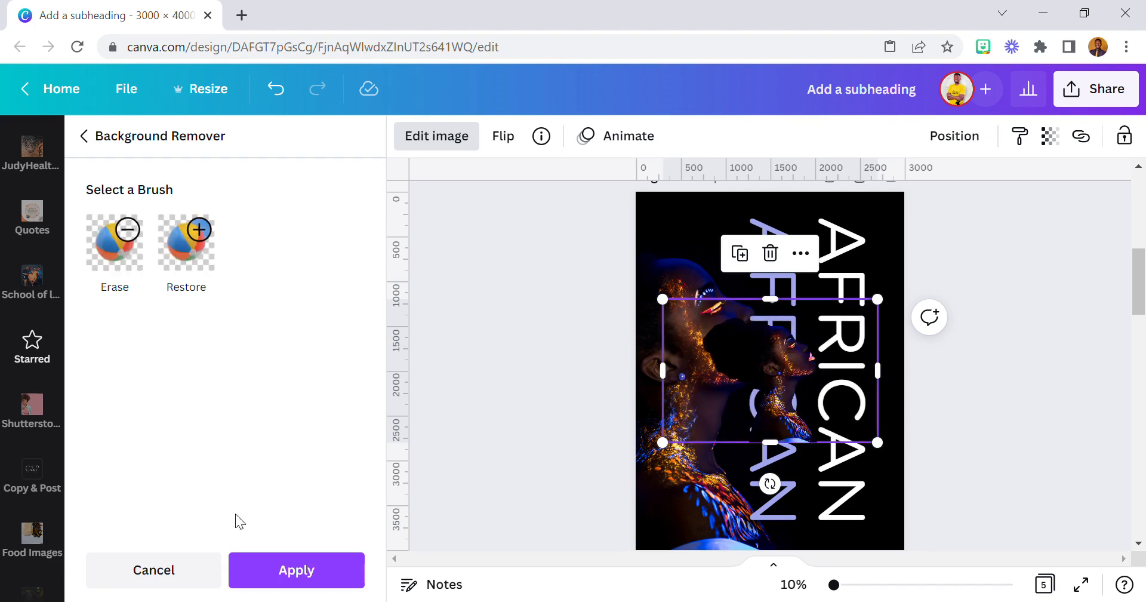
{"action": "left_click", "coordinate": [278, 573]}
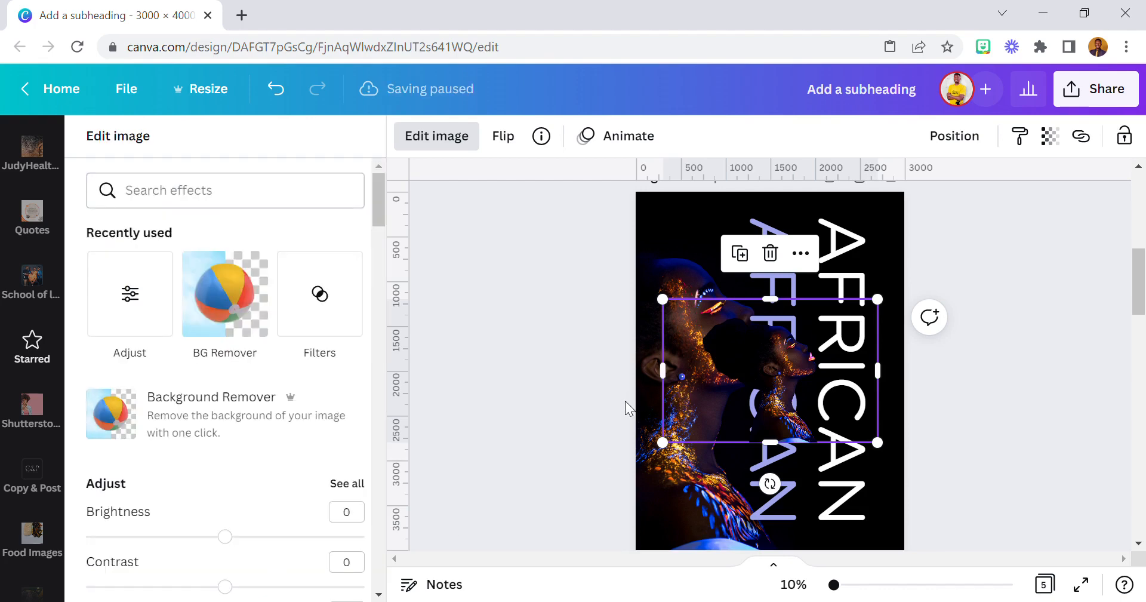
{"action": "key", "text": "Escape"}
{"action": "left_click", "coordinate": [597, 407]}
Crop the empty areas from both sides of the neon profile cutout
{"action": "left_click", "coordinate": [735, 374]}
{"action": "left_click_drag", "start_coordinate": [887, 395], "coordinate": [845, 394]}
{"action": "left_click_drag", "start_coordinate": [672, 373], "coordinate": [706, 374]}
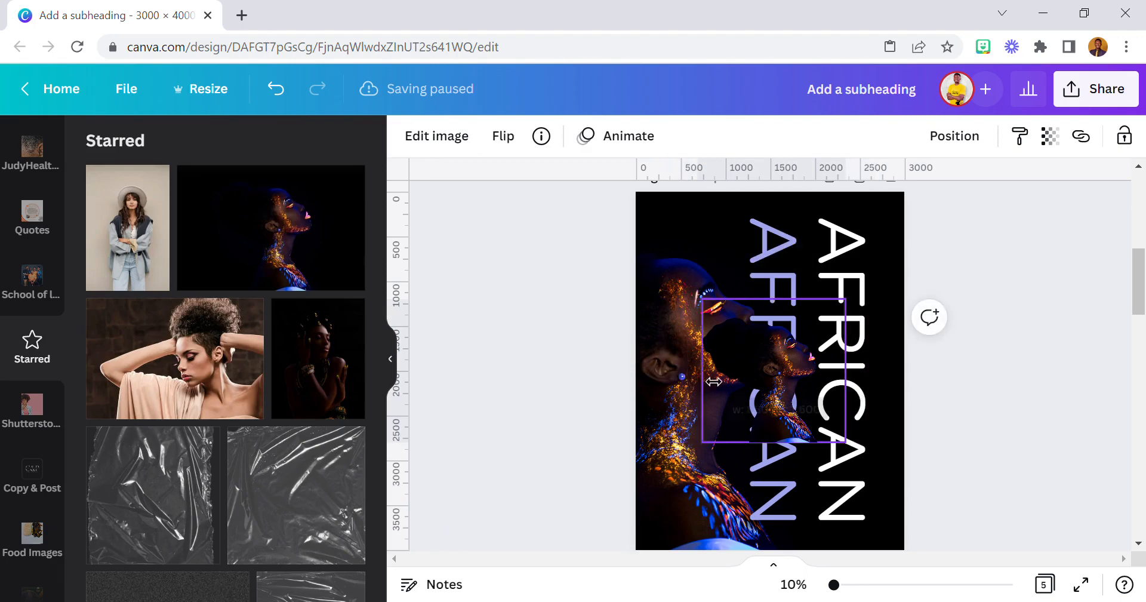
Enlarge the profile cutout to the full page height and align it exactly over the same figure in the background
{"action": "left_click_drag", "start_coordinate": [706, 296], "coordinate": [591, 270]}
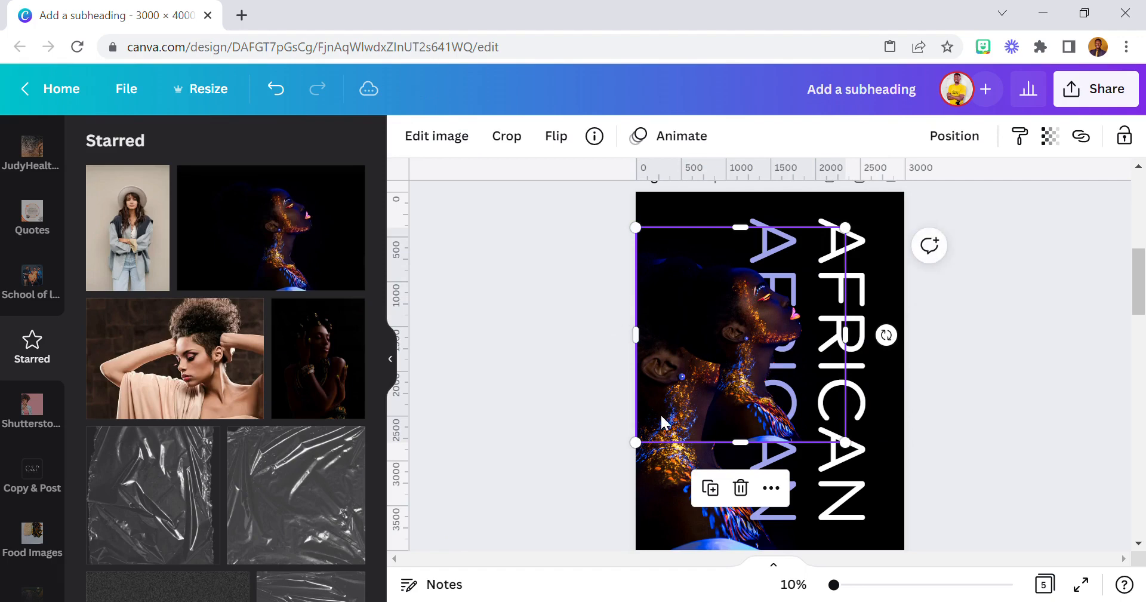
{"action": "left_click_drag", "start_coordinate": [651, 453], "coordinate": [540, 560]}
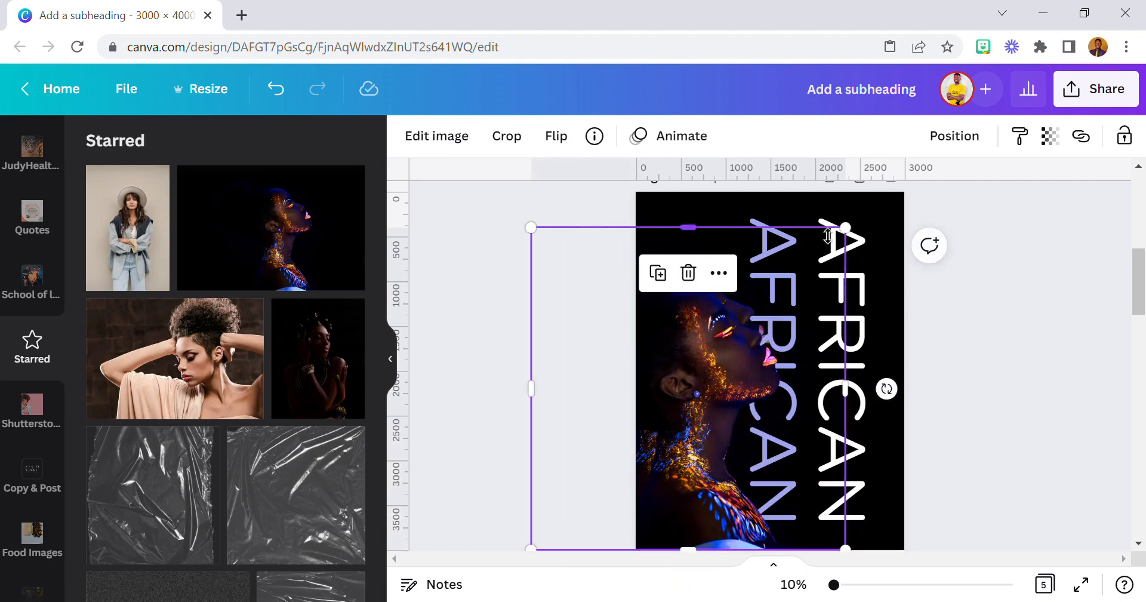
{"action": "left_click_drag", "start_coordinate": [858, 236], "coordinate": [872, 213]}
{"action": "left_click_drag", "start_coordinate": [735, 346], "coordinate": [714, 359]}
{"action": "left_click_drag", "start_coordinate": [840, 202], "coordinate": [860, 208]}
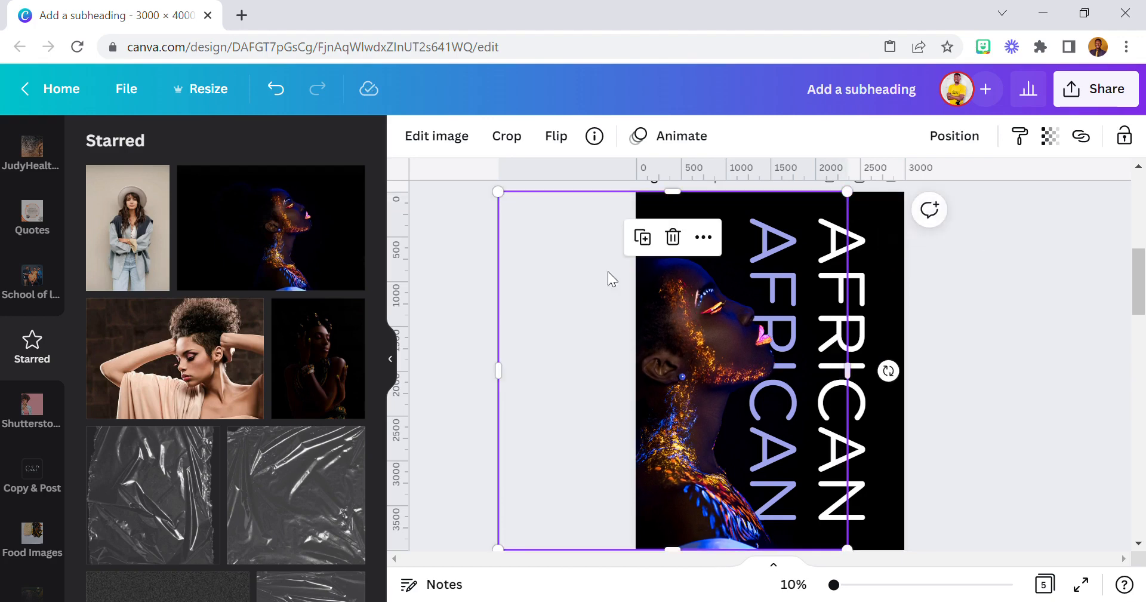
Crop the cutout's frame on both sides so its right edge ends between the lavender and white headings
{"action": "left_click_drag", "start_coordinate": [567, 364], "coordinate": [580, 374]}
{"action": "left_click", "coordinate": [511, 393]}
{"action": "left_click_drag", "start_coordinate": [505, 397], "coordinate": [567, 395]}
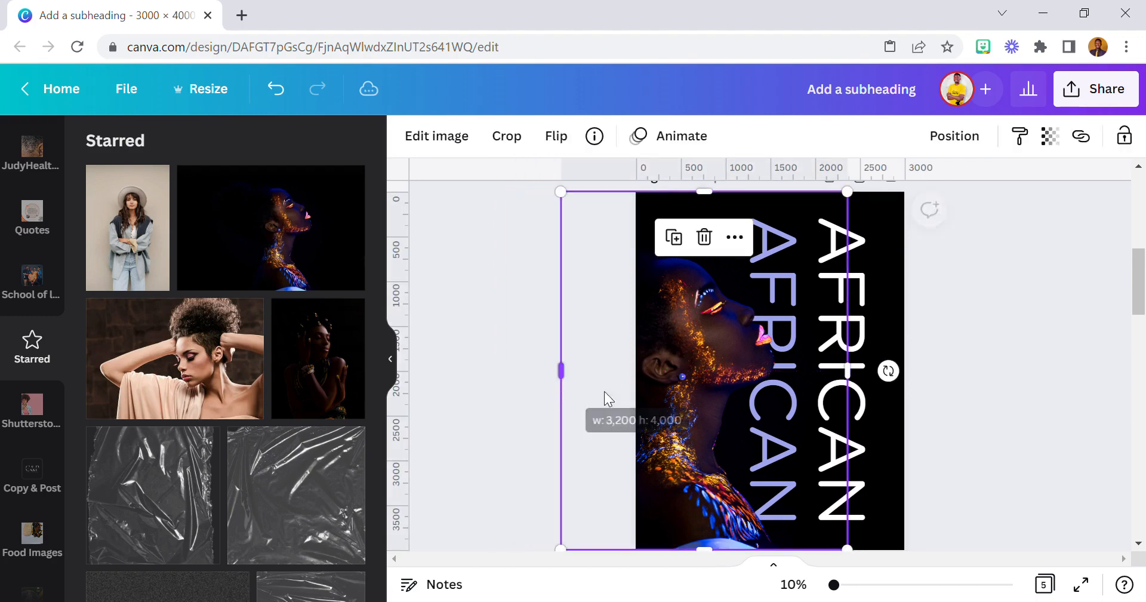
{"action": "left_click_drag", "start_coordinate": [859, 374], "coordinate": [820, 375]}
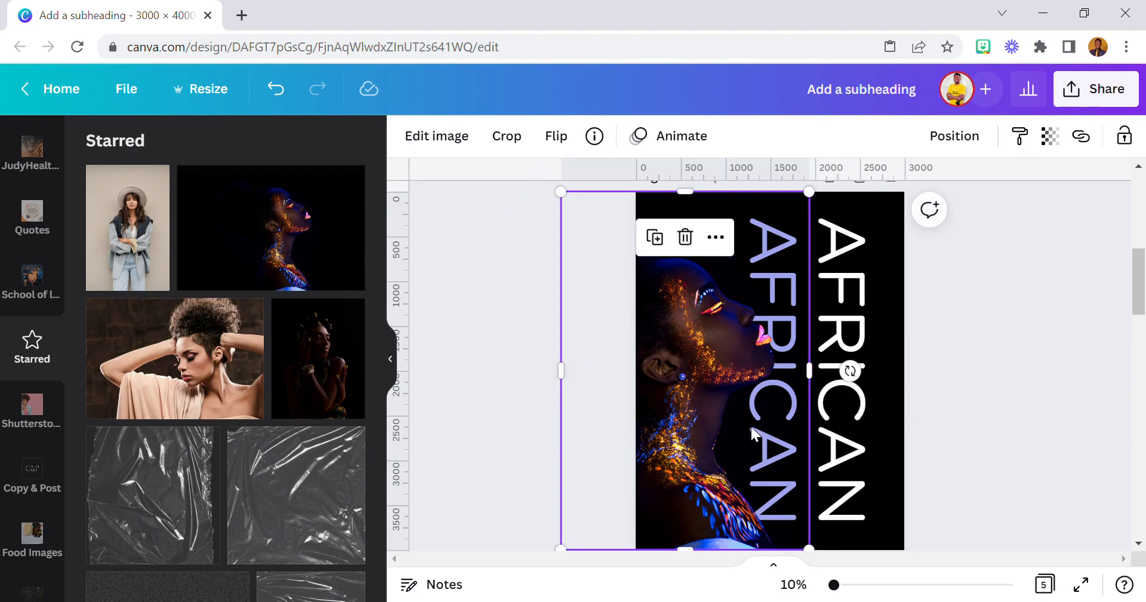
{"action": "double_click", "coordinate": [896, 280]}
{"action": "left_click_drag", "start_coordinate": [887, 325], "coordinate": [868, 332]}
{"action": "left_click", "coordinate": [1047, 329]}
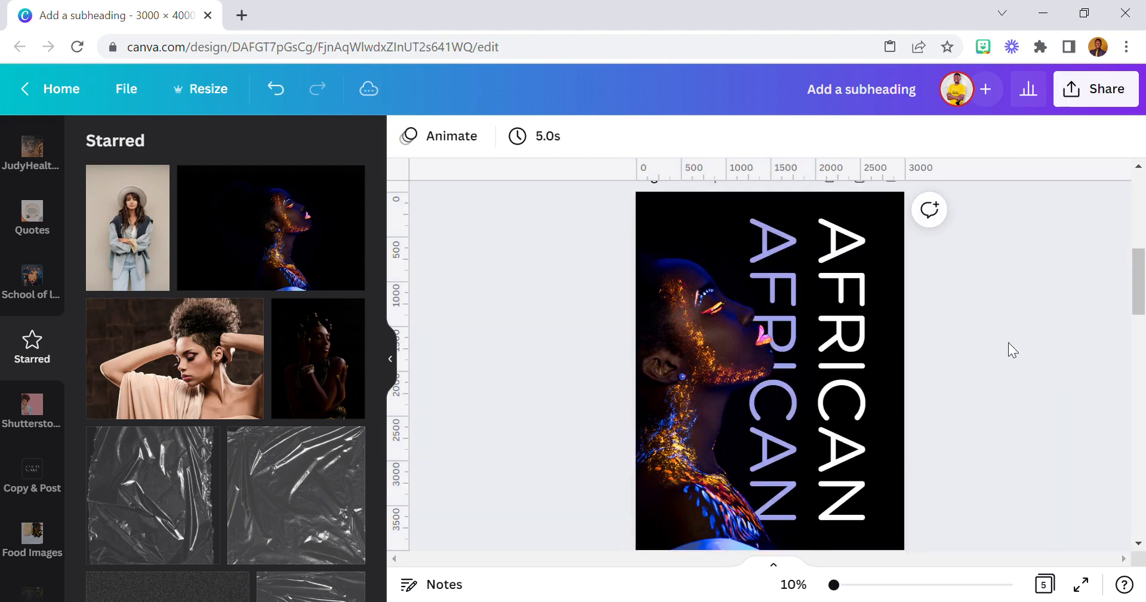
Shift the profile cutout slightly left at full page height and compare it with the poster on page 1
{"action": "double_click", "coordinate": [712, 393]}
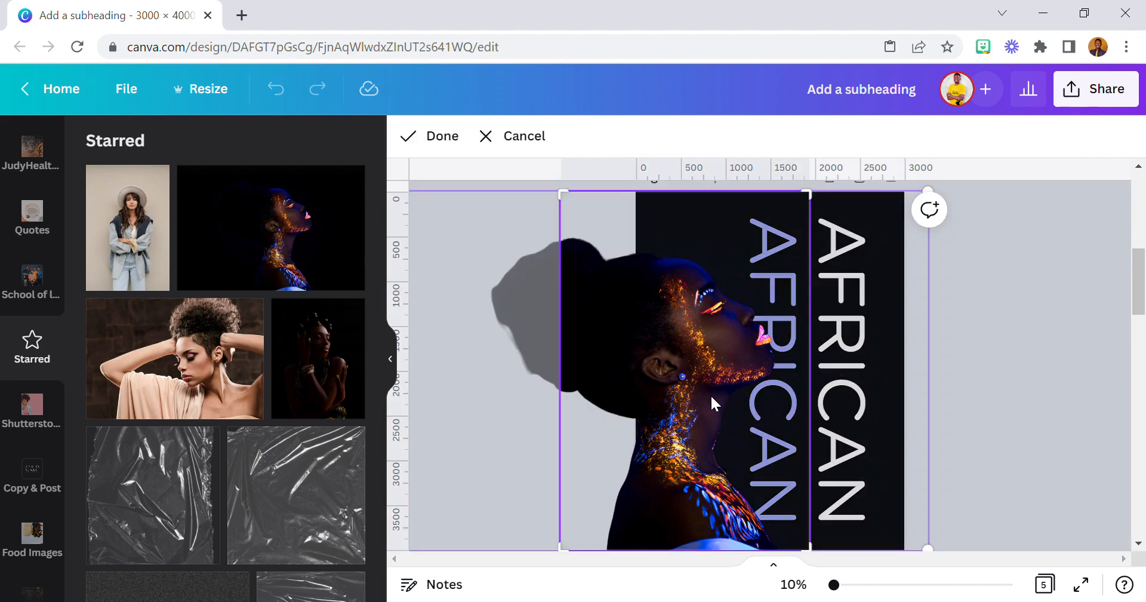
{"action": "left_click", "coordinate": [1038, 388]}
{"action": "left_click", "coordinate": [713, 434]}
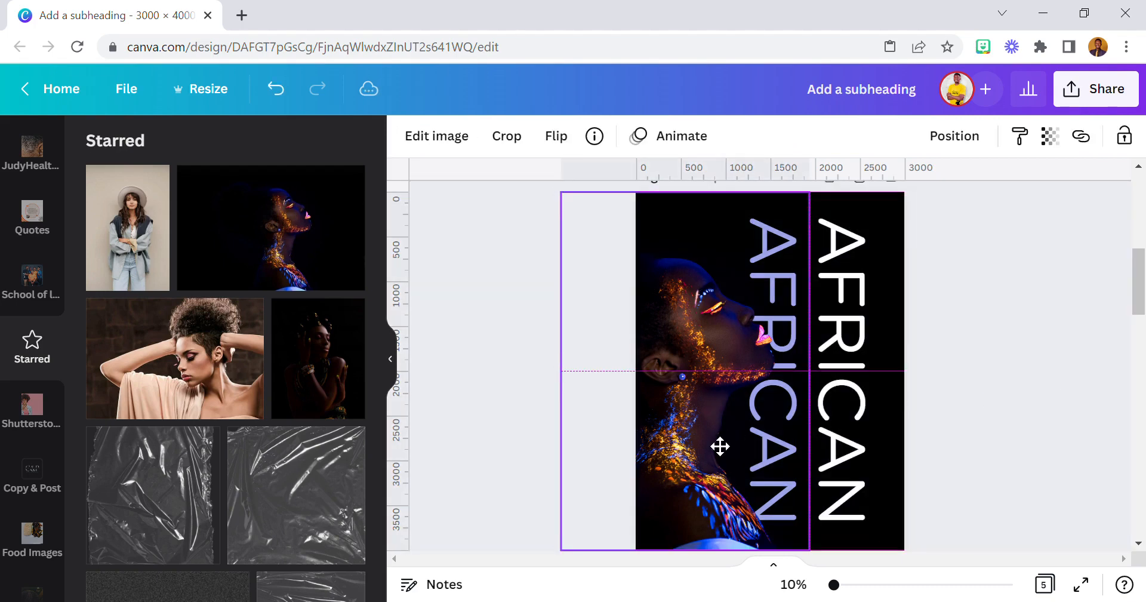
{"action": "left_click_drag", "start_coordinate": [720, 446], "coordinate": [716, 446]}
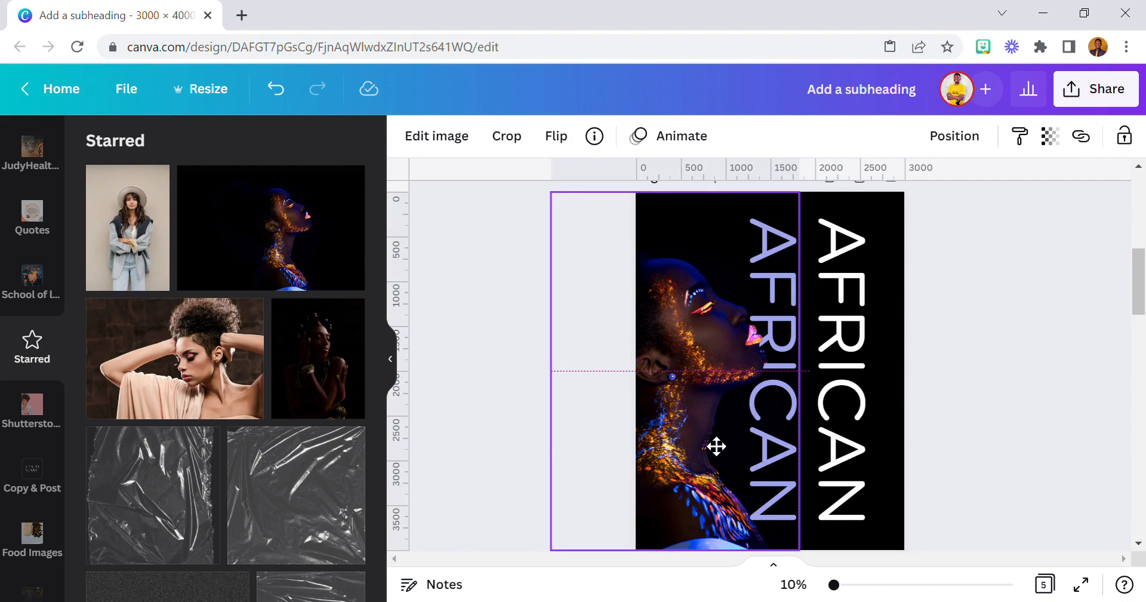
{"action": "scroll", "coordinate": [740, 431], "scroll_direction": "up", "scroll_amount": 3}
{"action": "scroll", "coordinate": [741, 433], "scroll_direction": "up", "scroll_amount": 3}
{"action": "scroll", "coordinate": [742, 434], "scroll_direction": "down", "scroll_amount": 6}
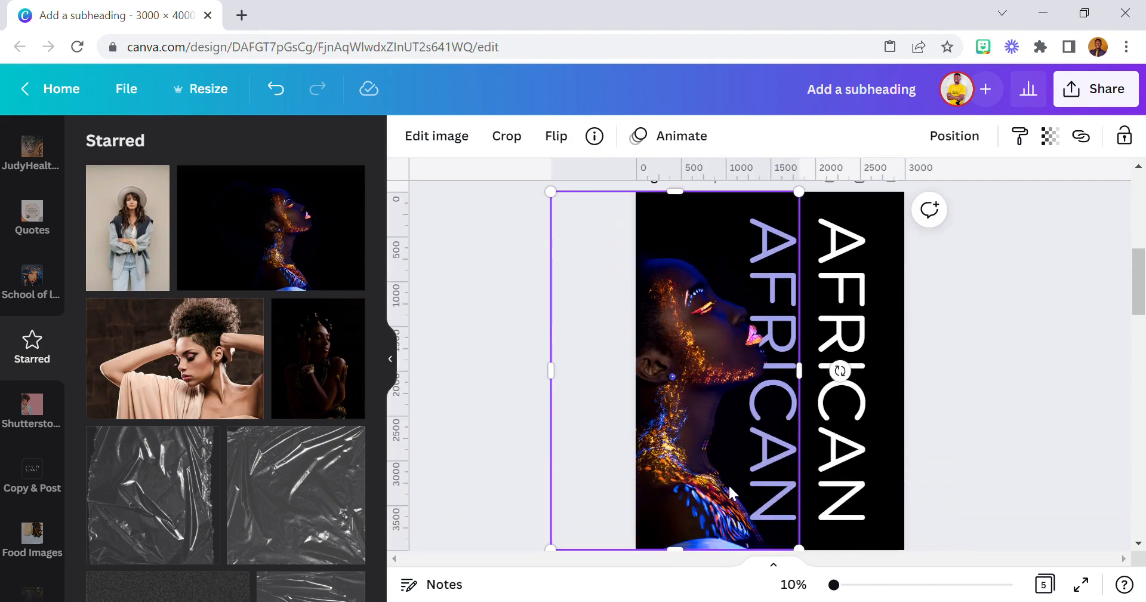
Nudge the profile cutout slightly to the right, checking closely how the chin overlaps the lavender heading
{"action": "left_click_drag", "start_coordinate": [834, 584], "coordinate": [845, 584]}
{"action": "left_click_drag", "start_coordinate": [640, 467], "coordinate": [657, 473]}
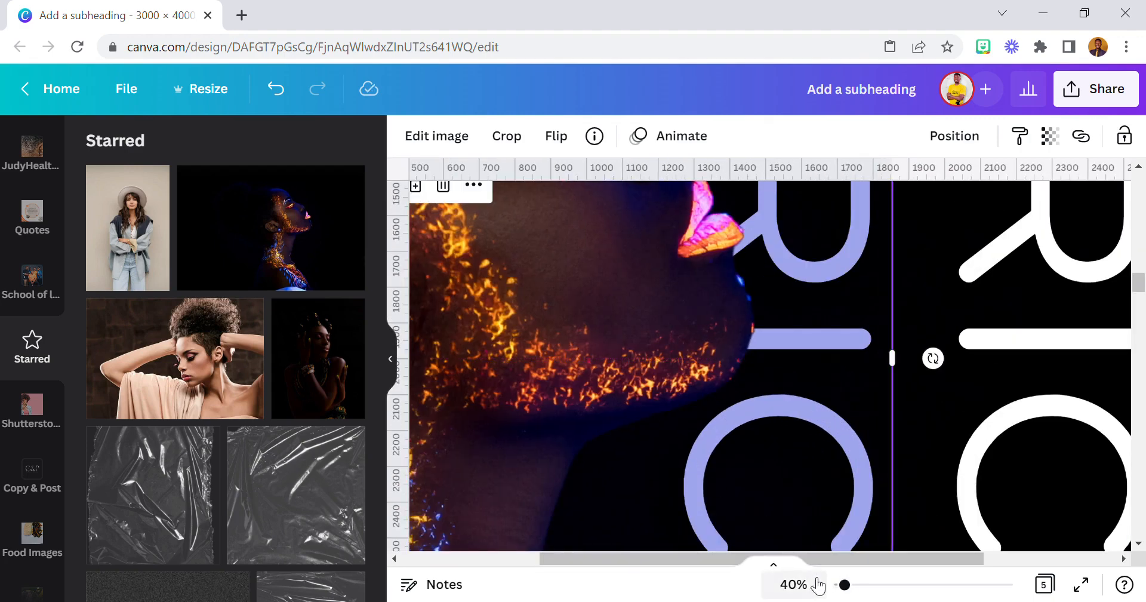
{"action": "left_click", "coordinate": [793, 585]}
{"action": "left_click", "coordinate": [780, 484]}
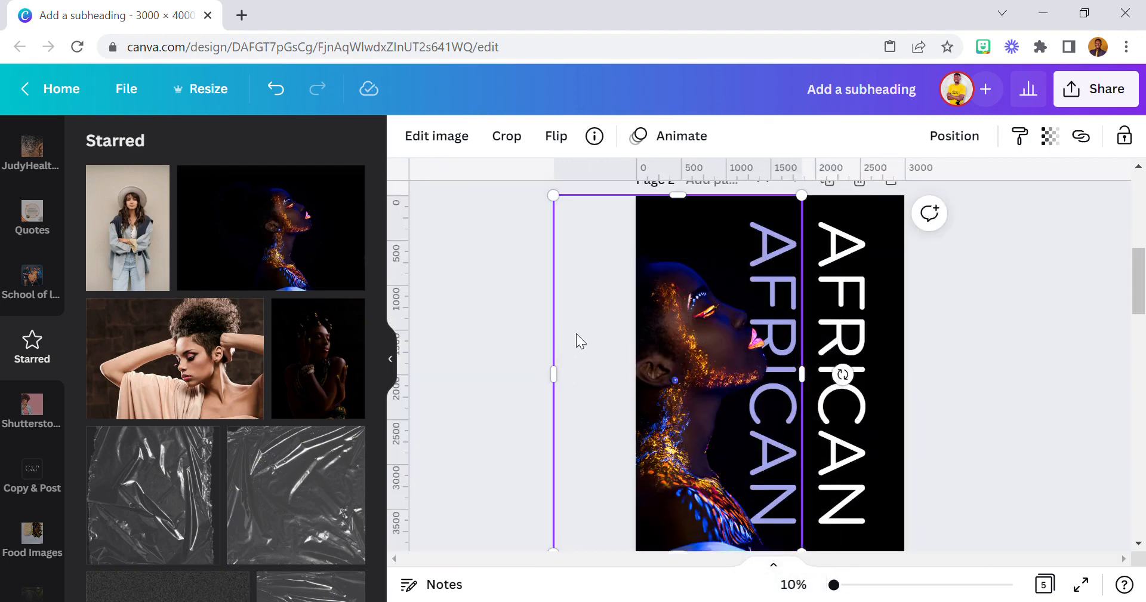
Crop the cutout's frame slightly at its top and left edges, then reselect the cutout
{"action": "scroll", "coordinate": [585, 319], "scroll_direction": "up", "scroll_amount": 2}
{"action": "left_click_drag", "start_coordinate": [608, 293], "coordinate": [606, 314]}
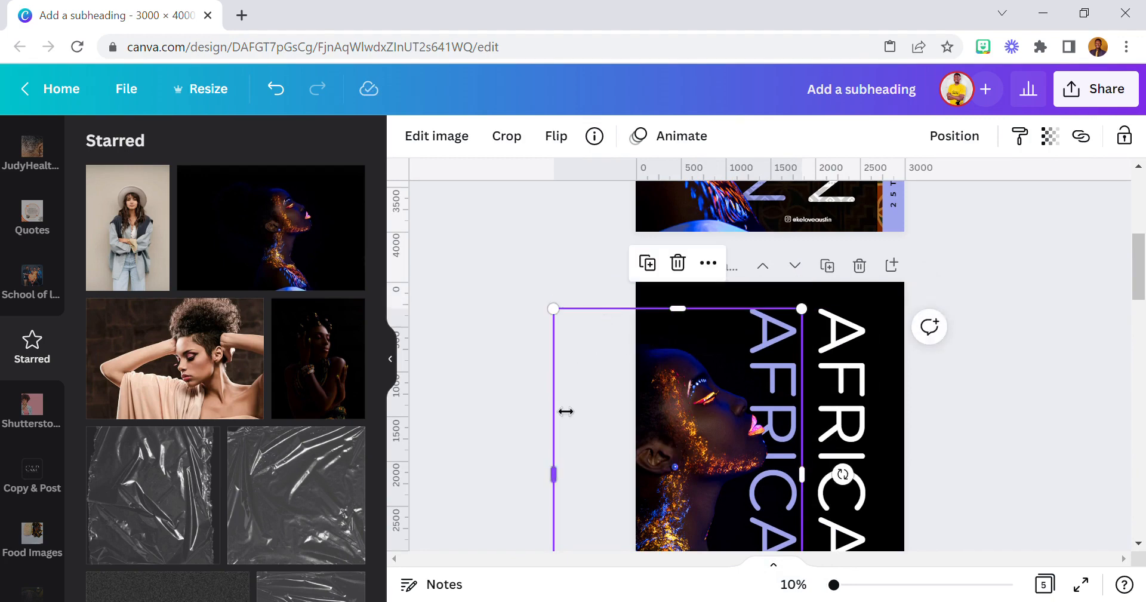
{"action": "left_click_drag", "start_coordinate": [558, 409], "coordinate": [584, 410]}
{"action": "left_click", "coordinate": [510, 429]}
{"action": "scroll", "coordinate": [514, 433], "scroll_direction": "down", "scroll_amount": 3}
{"action": "scroll", "coordinate": [522, 434], "scroll_direction": "up", "scroll_amount": 1}
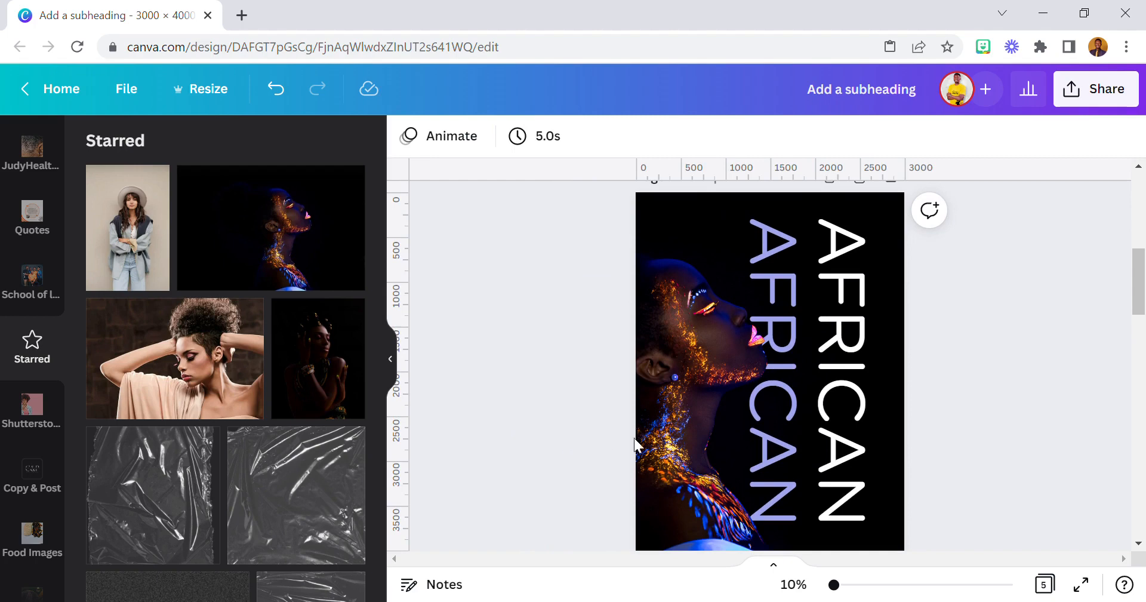
{"action": "left_click", "coordinate": [667, 458]}
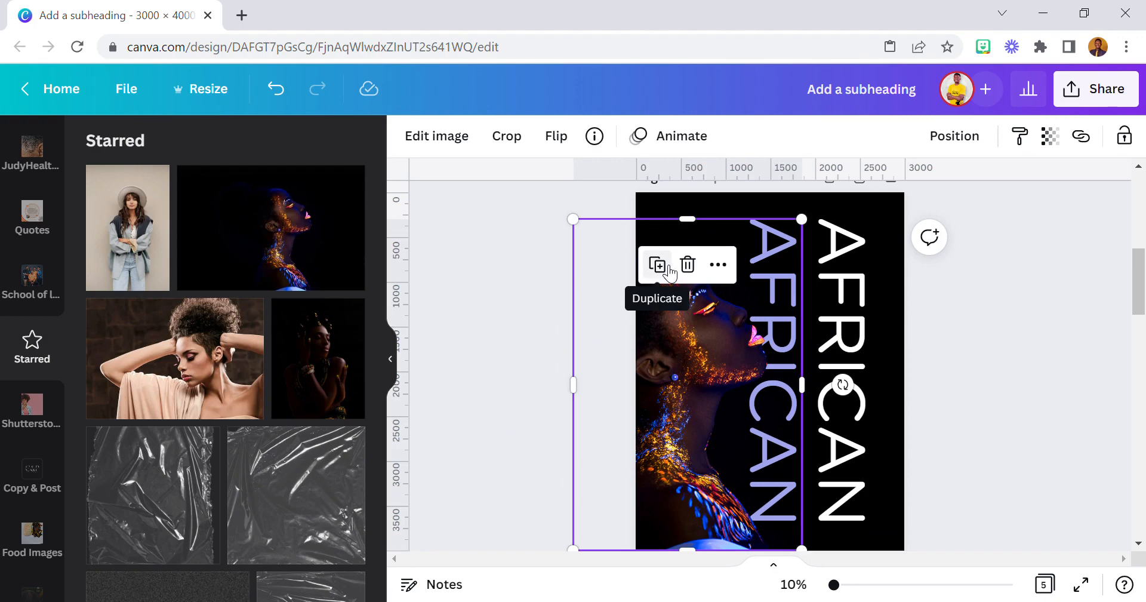
Duplicate the profile cutout and apply the Street filter to the copy at an intensity of 100
{"action": "left_click", "coordinate": [669, 266]}
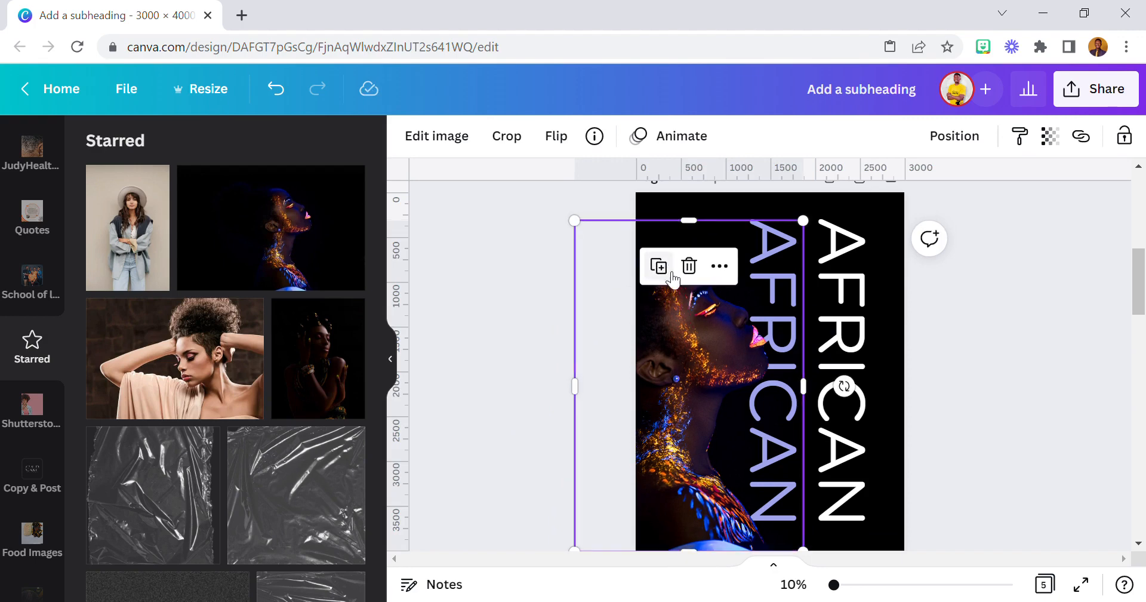
{"action": "left_click", "coordinate": [461, 146]}
{"action": "left_click", "coordinate": [310, 309]}
{"action": "scroll", "coordinate": [317, 442], "scroll_direction": "down", "scroll_amount": 5}
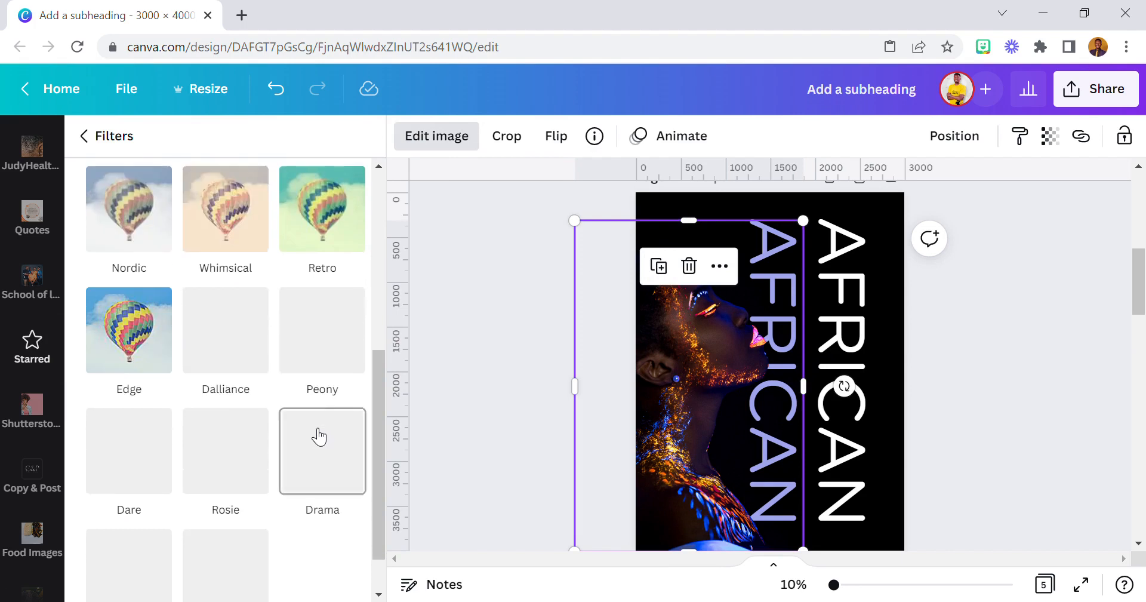
{"action": "scroll", "coordinate": [320, 436], "scroll_direction": "down", "scroll_amount": 1}
{"action": "left_click", "coordinate": [269, 525]}
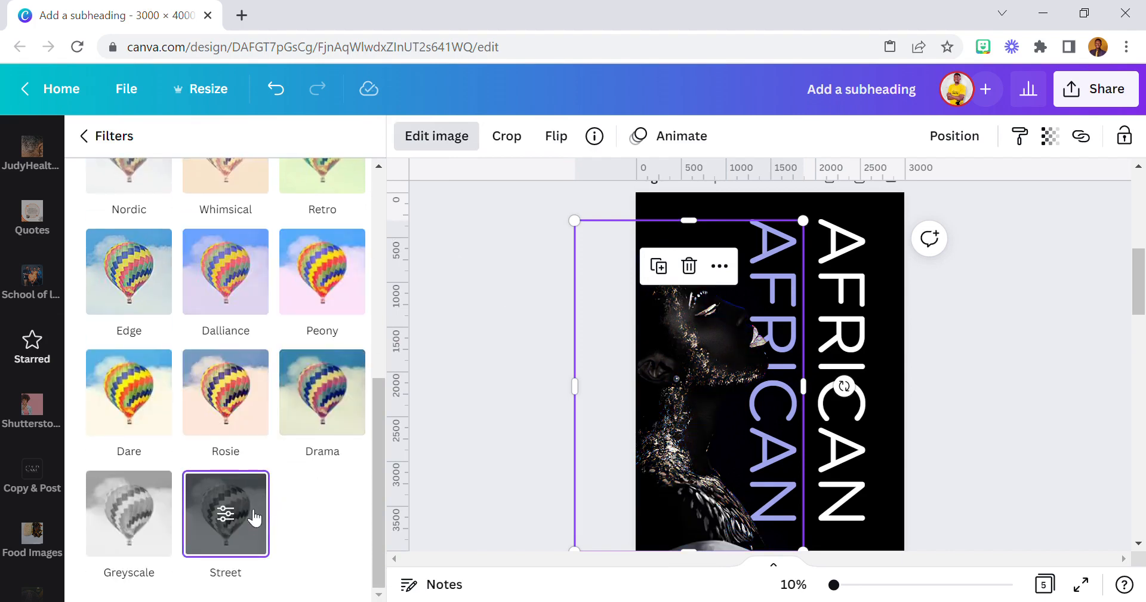
{"action": "left_click", "coordinate": [255, 517]}
{"action": "left_click_drag", "start_coordinate": [235, 213], "coordinate": [430, 221]}
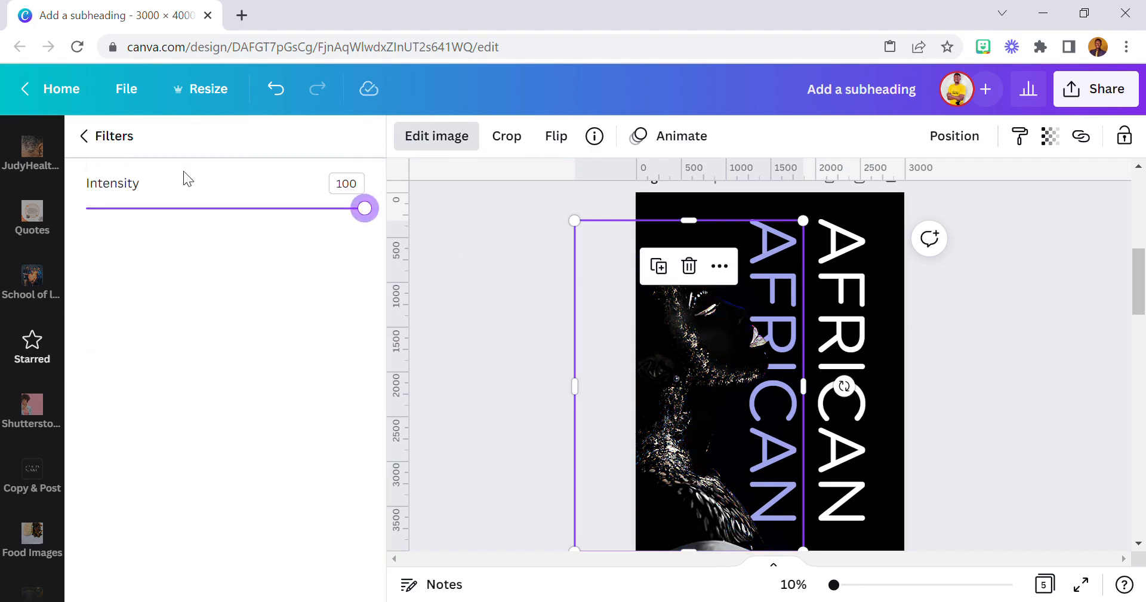
{"action": "left_click", "coordinate": [111, 139]}
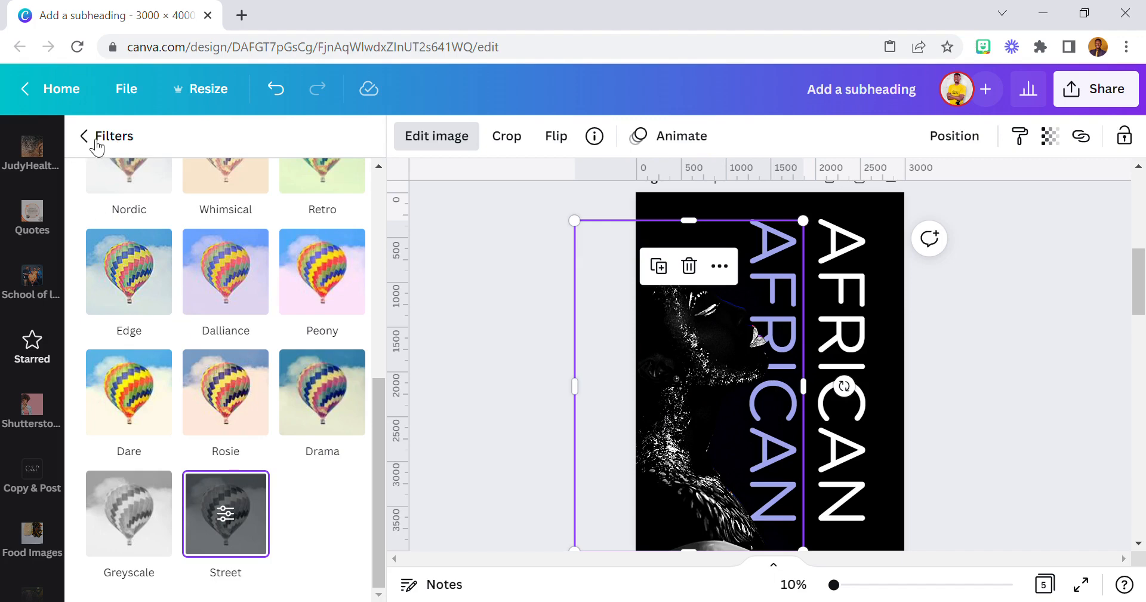
Adjust the filtered cutout copy to brightness -100, contrast 100 and blur 41
{"action": "left_click", "coordinate": [95, 141]}
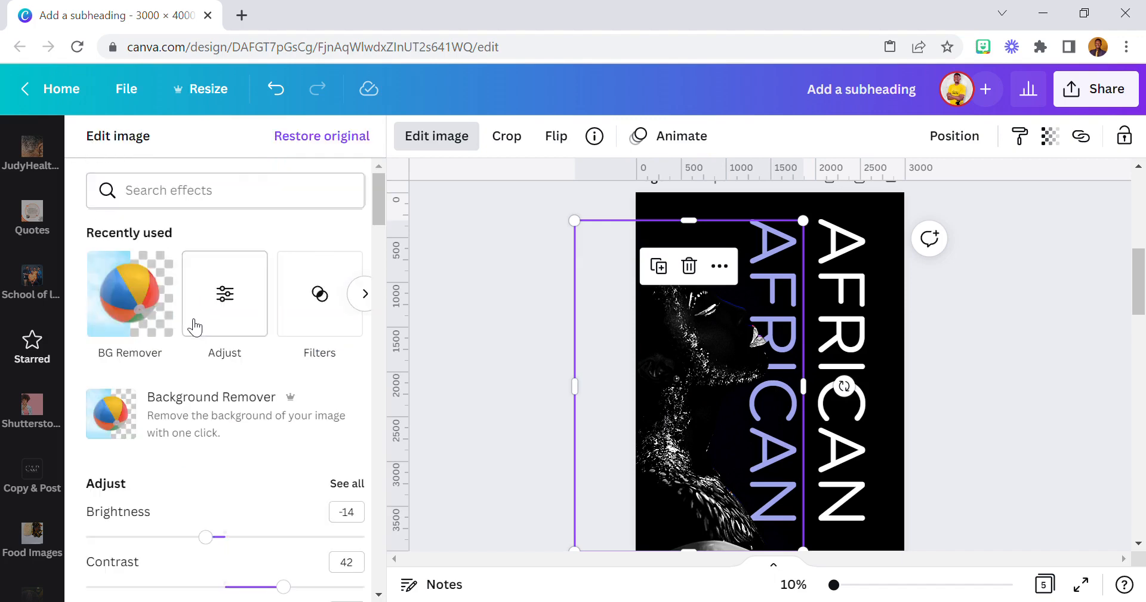
{"action": "left_click", "coordinate": [350, 493]}
{"action": "left_click_drag", "start_coordinate": [214, 216], "coordinate": [5, 289]}
{"action": "left_click_drag", "start_coordinate": [284, 267], "coordinate": [447, 274]}
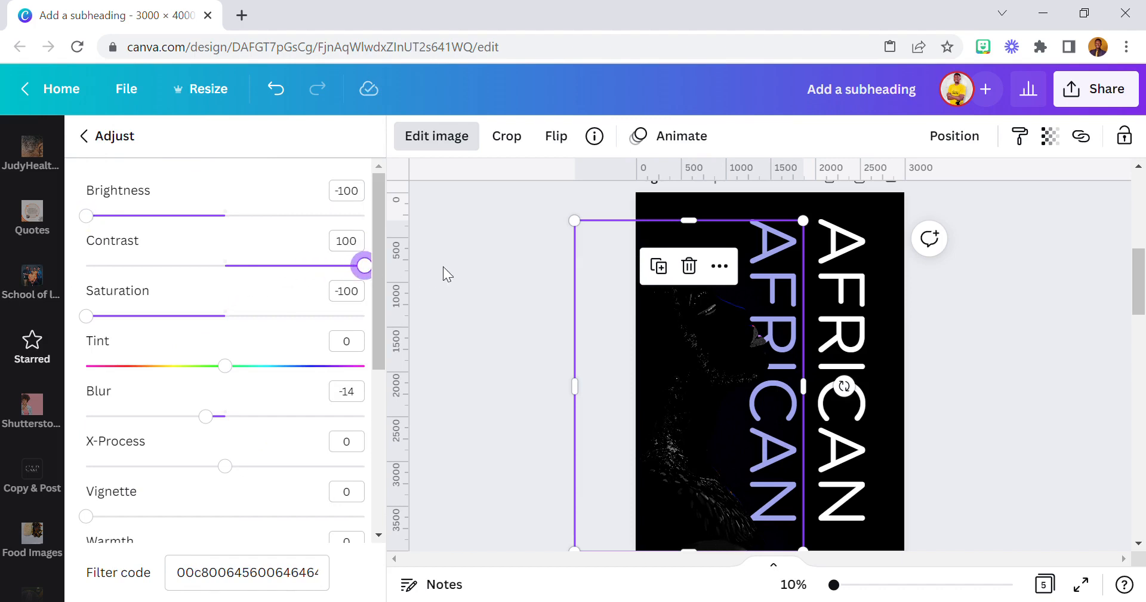
{"action": "left_click_drag", "start_coordinate": [206, 417], "coordinate": [283, 434]}
Offset the dark copy slightly to the right as a shadow, send it backward behind the neon cutout and set its transparency to 68
{"action": "left_click_drag", "start_coordinate": [686, 447], "coordinate": [707, 458]}
{"action": "left_click", "coordinate": [954, 136]}
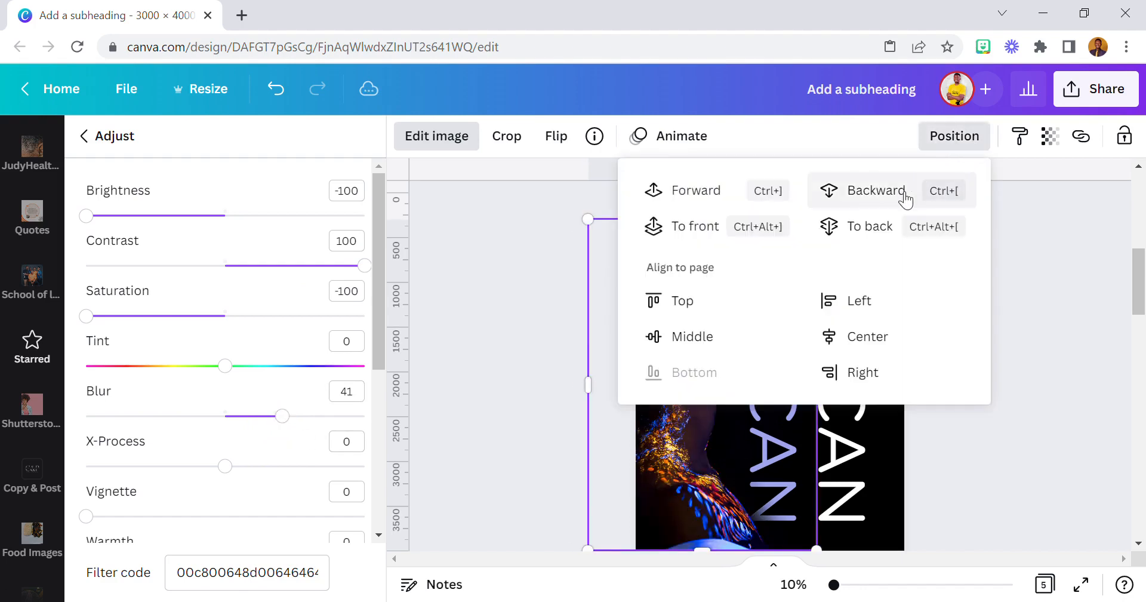
{"action": "left_click", "coordinate": [1050, 136]}
{"action": "left_click_drag", "start_coordinate": [1041, 211], "coordinate": [992, 224]}
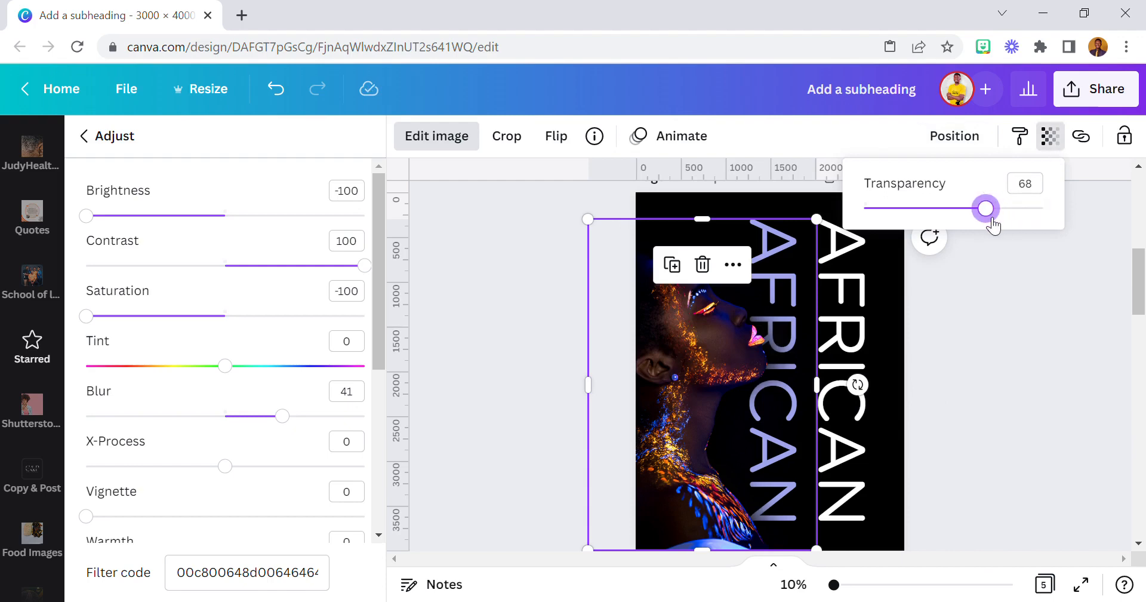
{"action": "left_click", "coordinate": [1019, 378]}
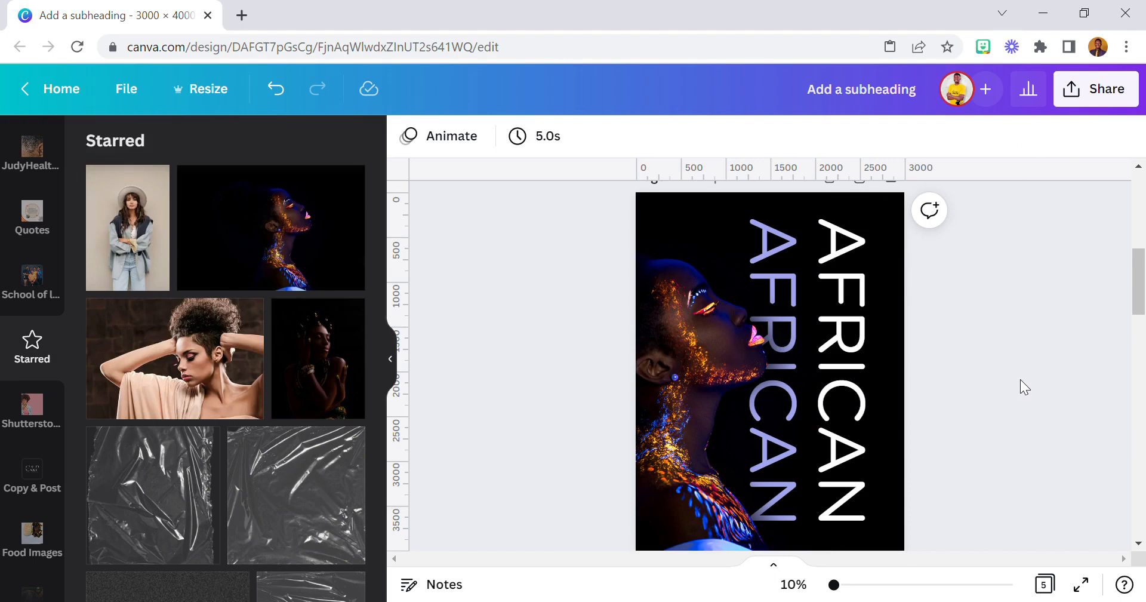
Copy the lavender AFRICAN heading and place the copy over the face, spaced evenly beside the original
{"action": "left_click", "coordinate": [778, 213]}
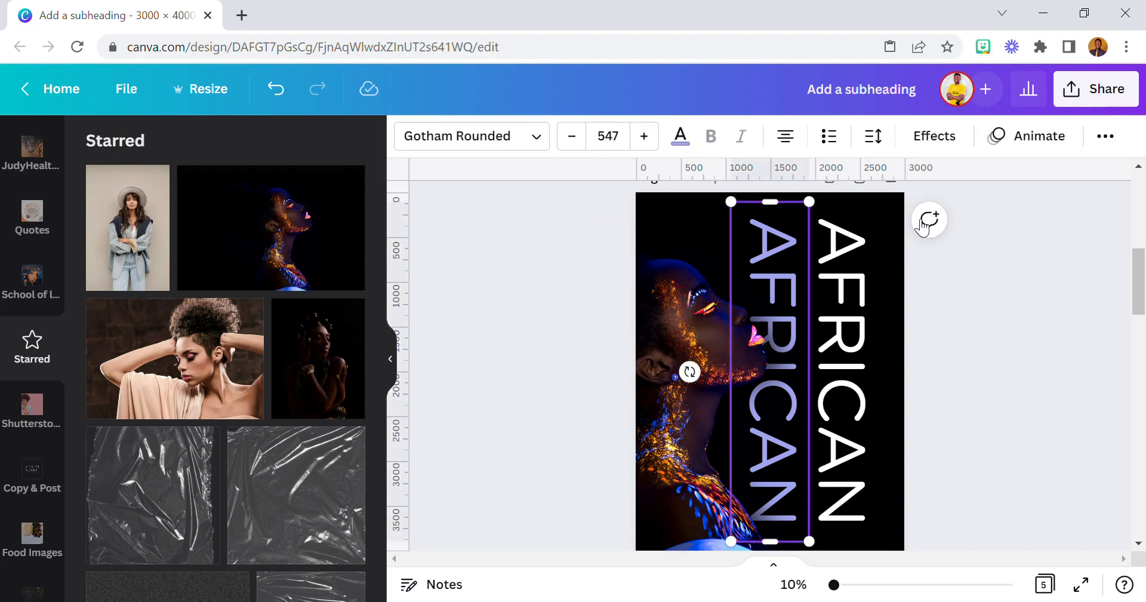
{"action": "left_click", "coordinate": [1105, 136]}
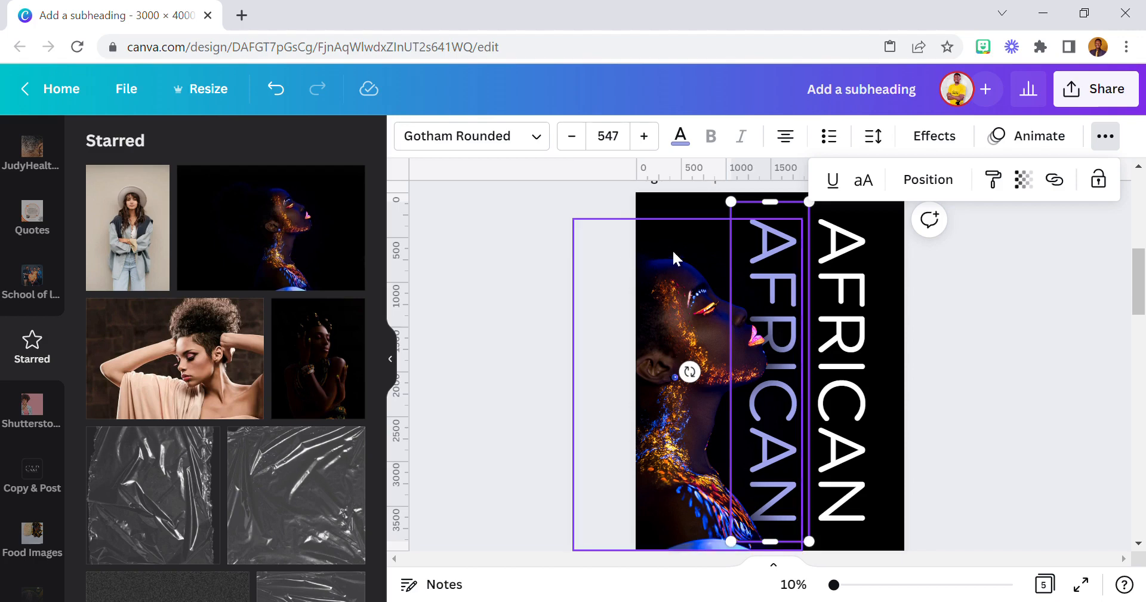
{"action": "right_click", "coordinate": [768, 212]}
{"action": "left_click", "coordinate": [820, 210]}
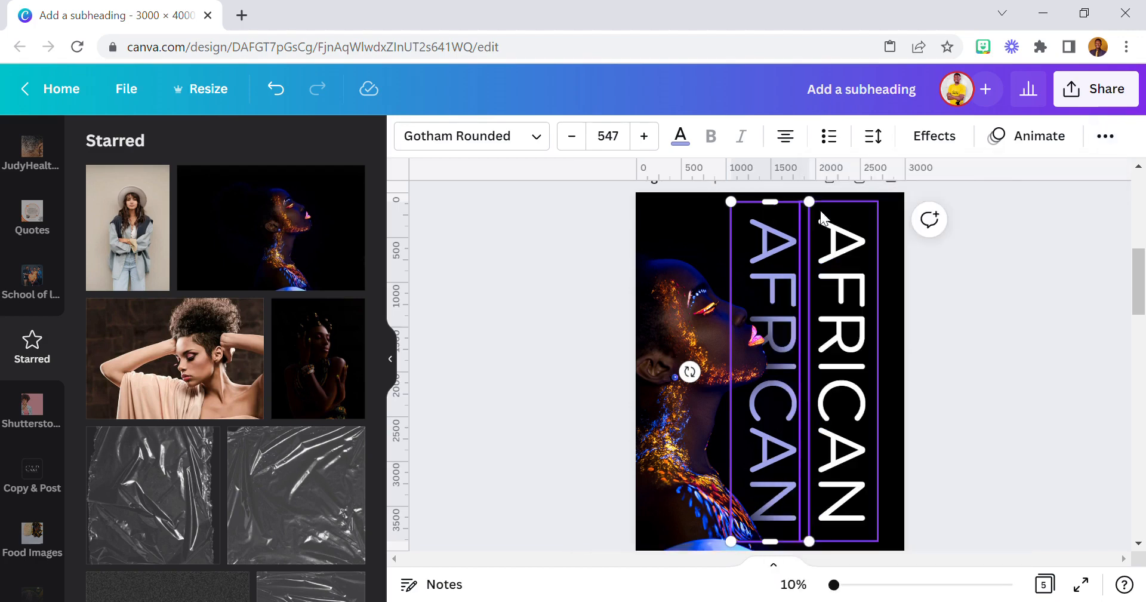
{"action": "right_click", "coordinate": [712, 213]}
{"action": "left_click", "coordinate": [759, 219]}
{"action": "left_click_drag", "start_coordinate": [776, 299], "coordinate": [714, 313]}
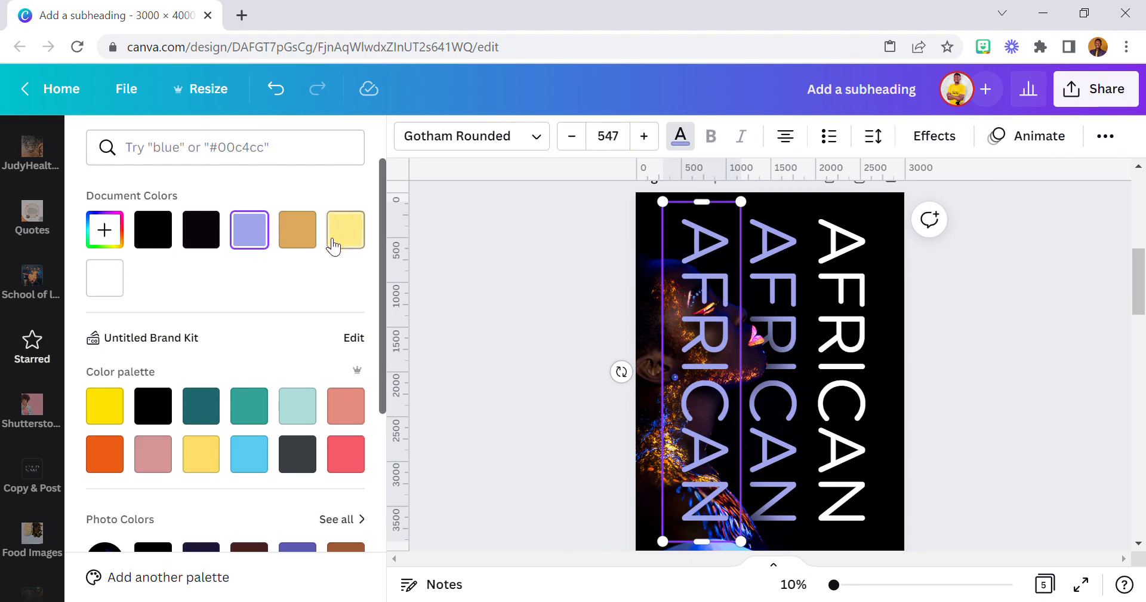
Recolour the copied heading with the golden-brown document colour and send it backward behind the profile
{"action": "left_click", "coordinate": [310, 243]}
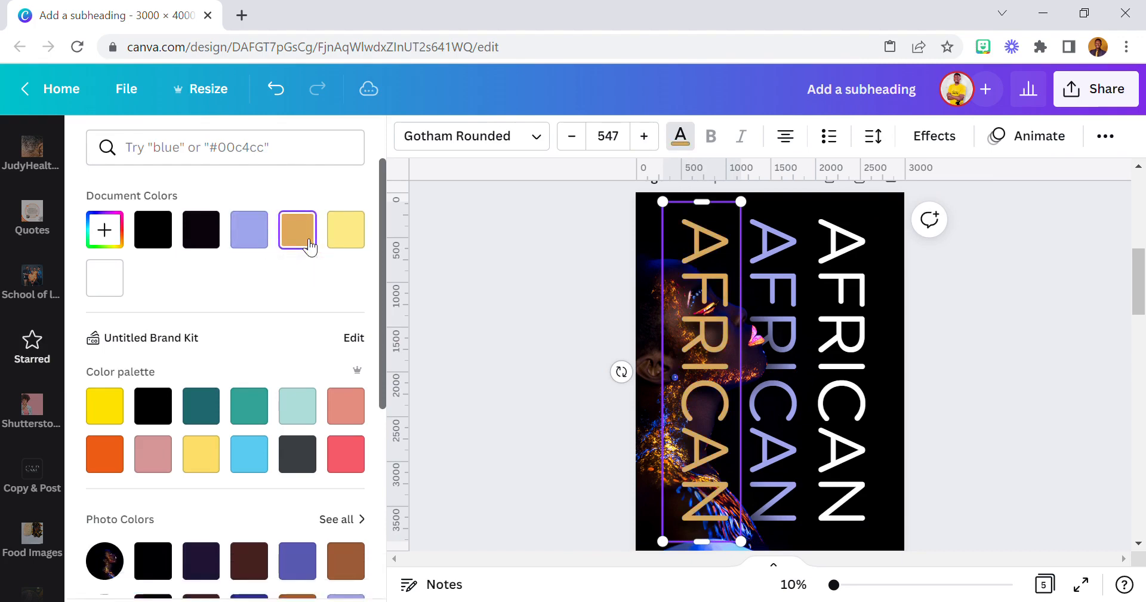
{"action": "left_click", "coordinate": [1105, 137]}
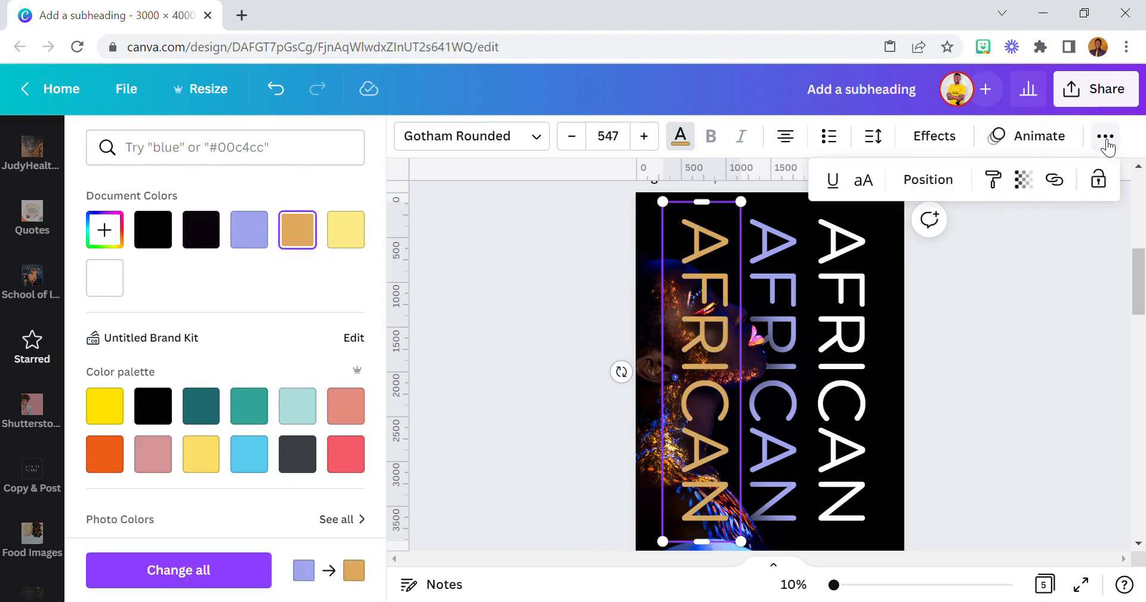
{"action": "left_click", "coordinate": [928, 179]}
{"action": "left_click", "coordinate": [865, 247]}
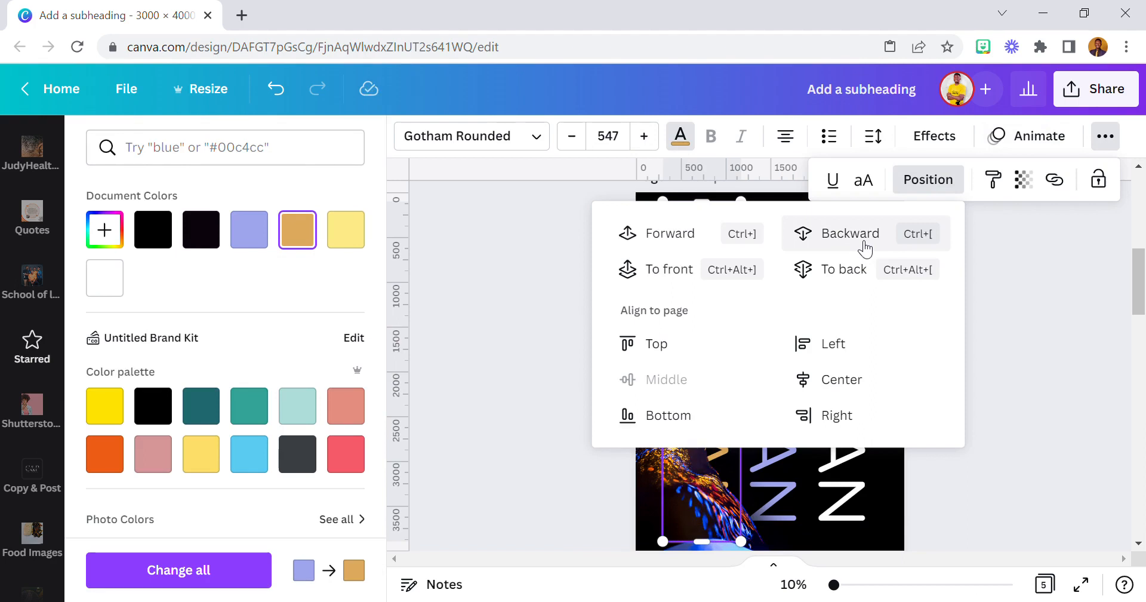
{"action": "left_click", "coordinate": [1080, 297]}
{"action": "left_click", "coordinate": [1069, 299]}
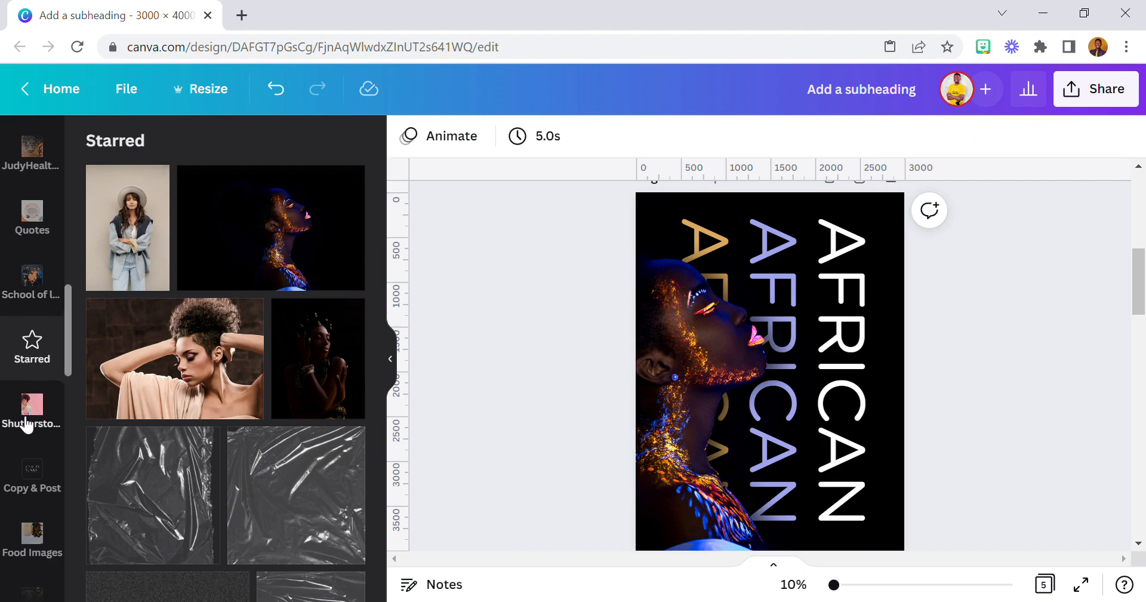
Add a subheading, enlarge it to font size 146 and place it across the lower half of the lavender and white headings
{"action": "scroll", "coordinate": [26, 418], "scroll_direction": "up", "scroll_amount": 10}
{"action": "left_click", "coordinate": [34, 336]}
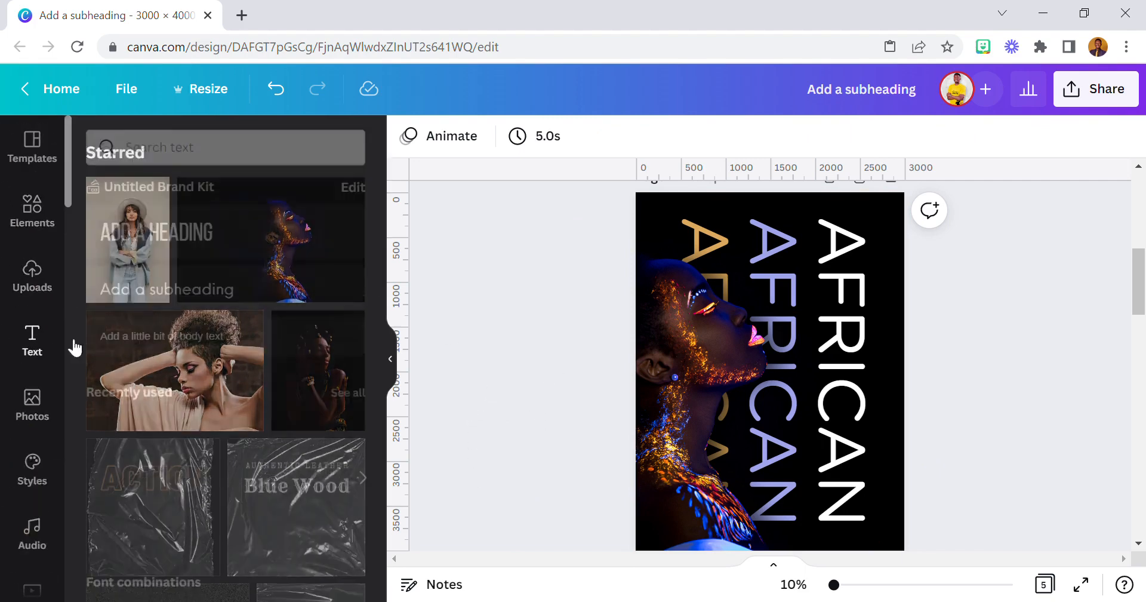
{"action": "left_click", "coordinate": [237, 303]}
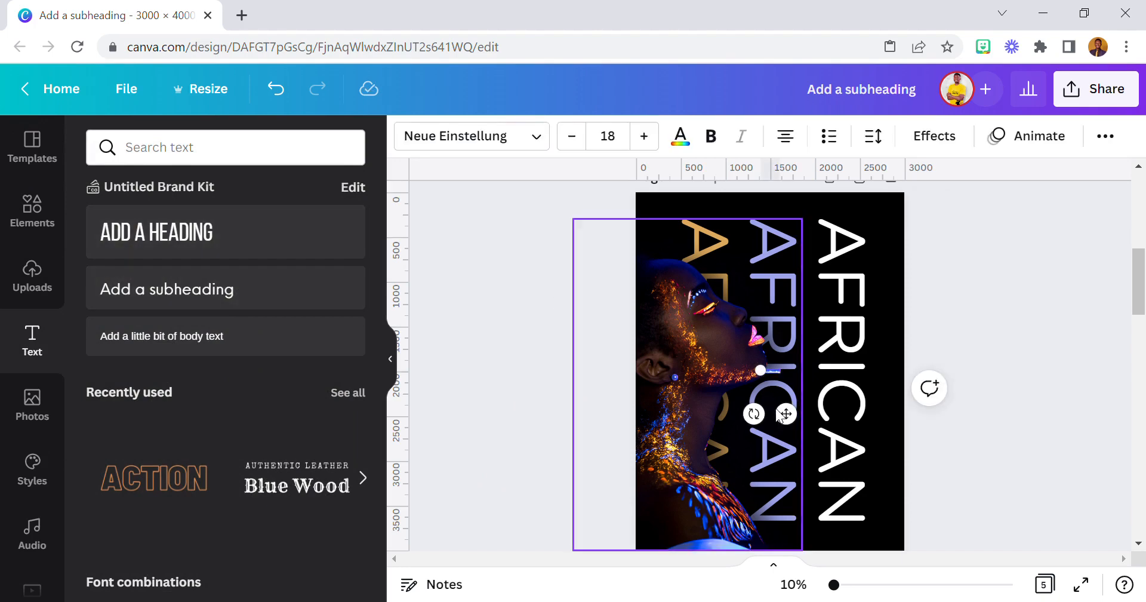
{"action": "left_click_drag", "start_coordinate": [774, 385], "coordinate": [665, 405]}
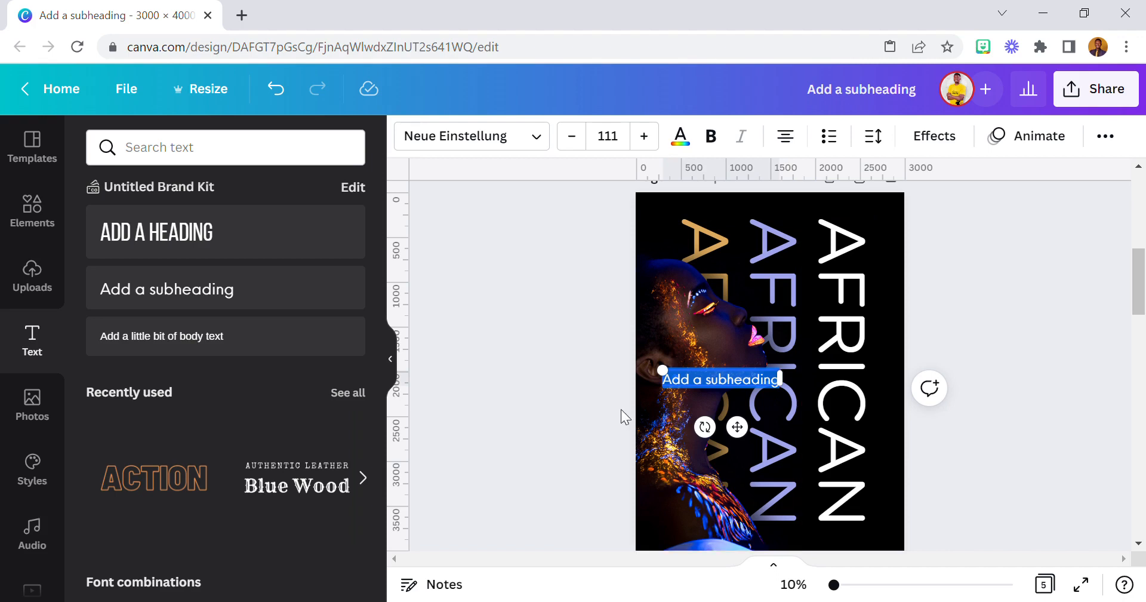
{"action": "left_click_drag", "start_coordinate": [779, 384], "coordinate": [836, 425]}
{"action": "left_click", "coordinate": [546, 364]}
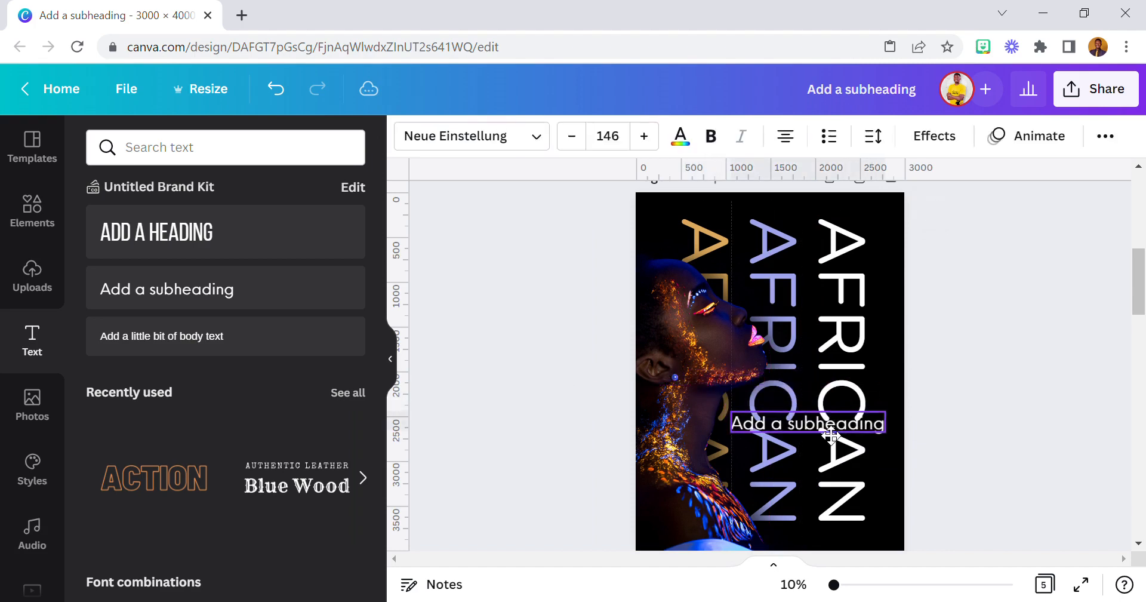
Replace the subheading's text with "Model" and enlarge it to font size 232
{"action": "double_click", "coordinate": [831, 425]}
{"action": "type", "text": "Model"}
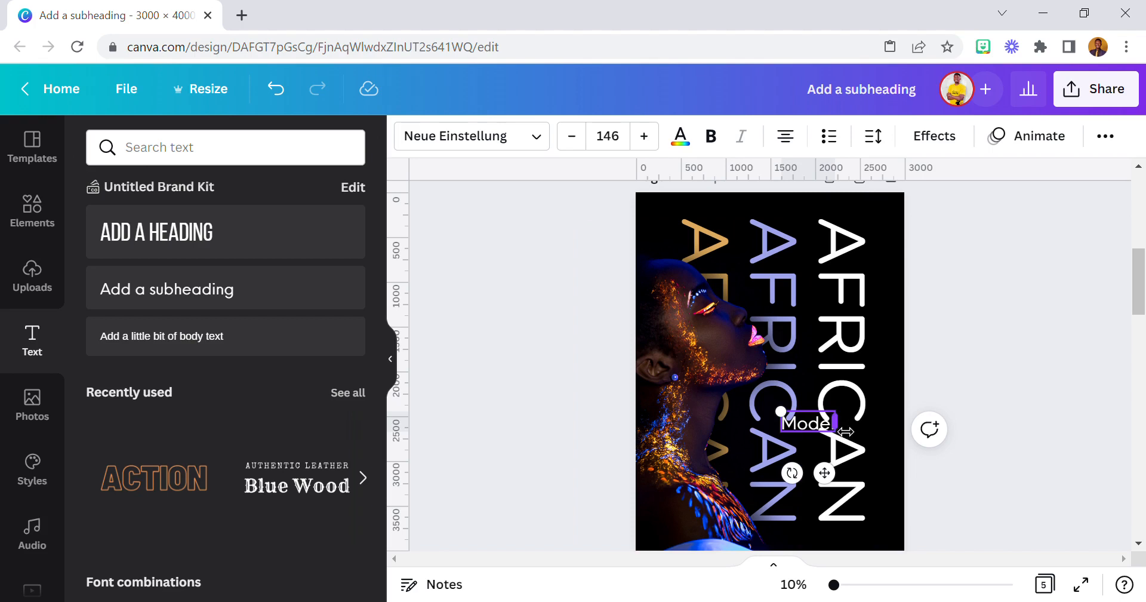
{"action": "left_click_drag", "start_coordinate": [848, 431], "coordinate": [855, 431]}
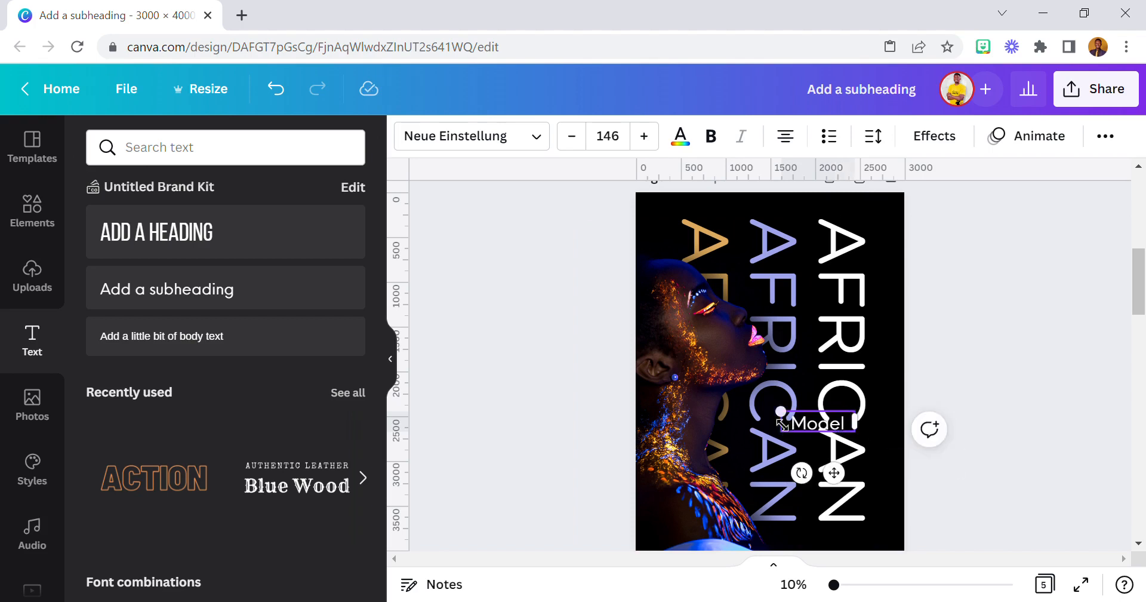
{"action": "left_click_drag", "start_coordinate": [782, 411], "coordinate": [769, 409]}
{"action": "left_click", "coordinate": [972, 386]}
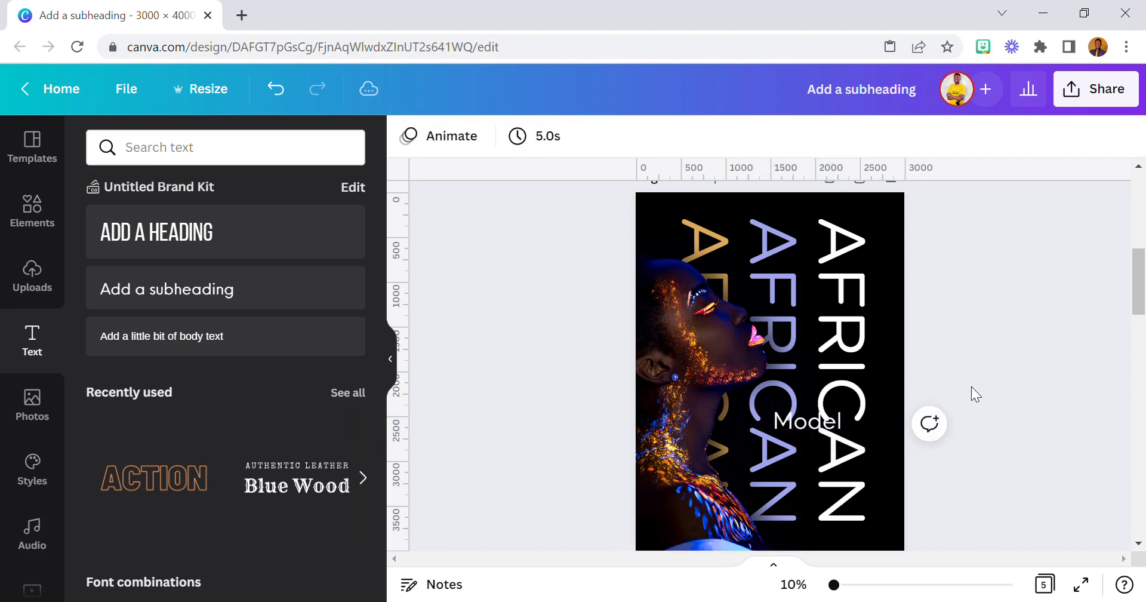
{"action": "left_click_drag", "start_coordinate": [844, 407], "coordinate": [862, 428]}
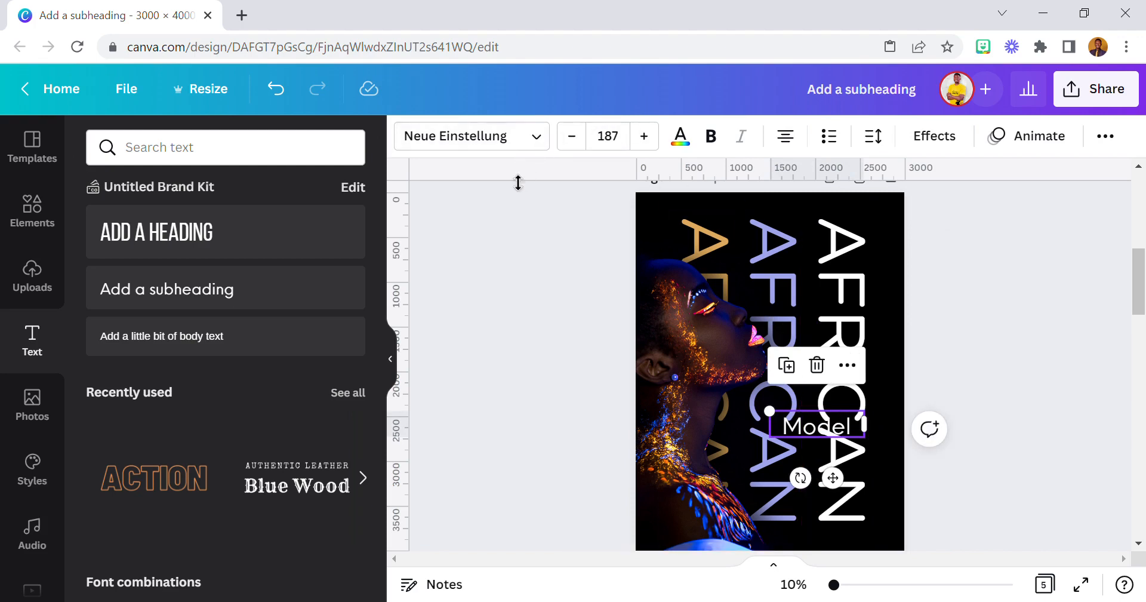
{"action": "left_click_drag", "start_coordinate": [778, 417], "coordinate": [746, 405]}
Set the Model text to the Baginda Script Regular font, widen its text box and set the font size to 409
{"action": "left_click", "coordinate": [503, 136]}
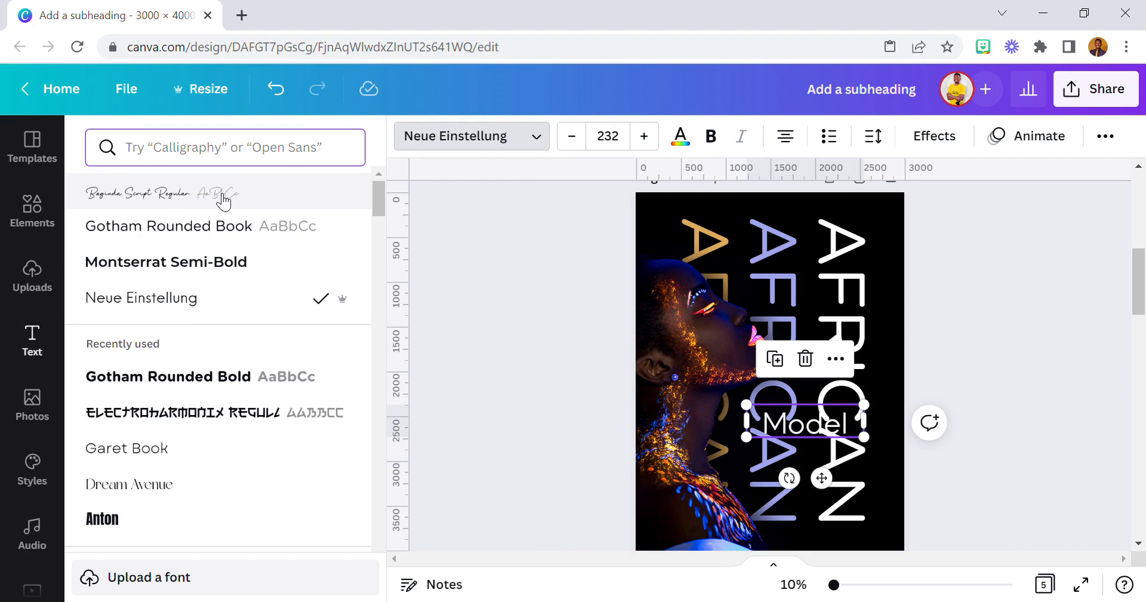
{"action": "left_click", "coordinate": [223, 201]}
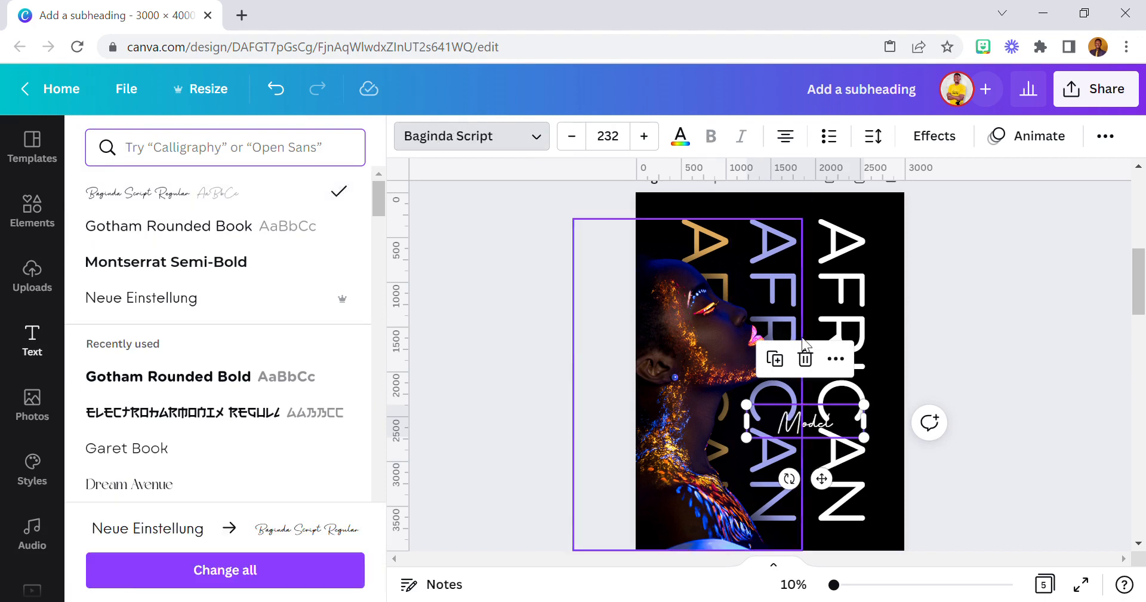
{"action": "left_click_drag", "start_coordinate": [877, 426], "coordinate": [885, 421]}
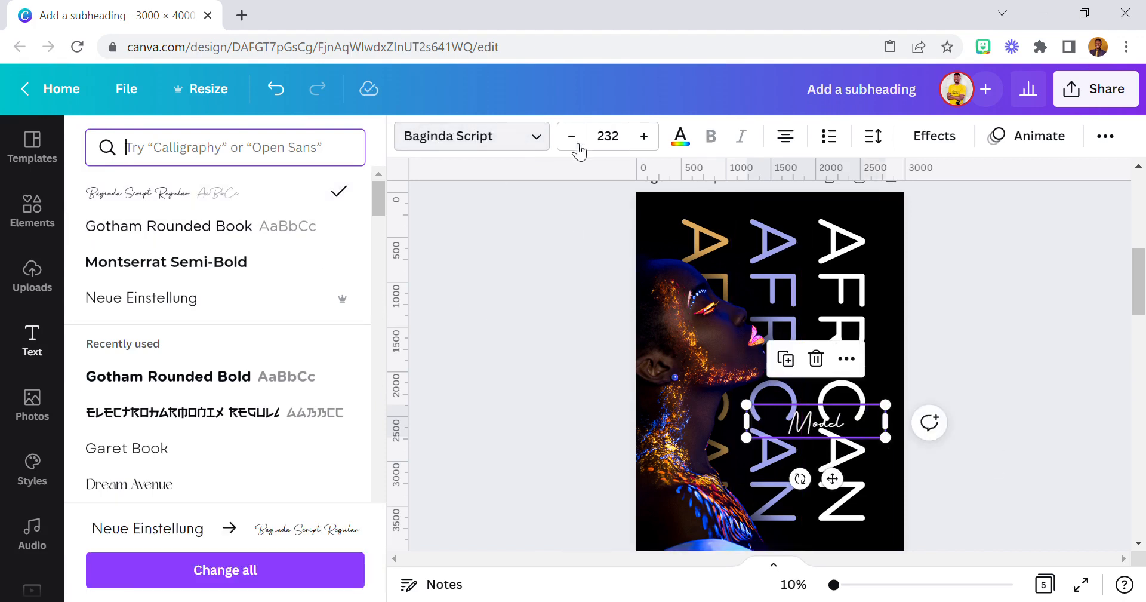
{"action": "left_click", "coordinate": [621, 141]}
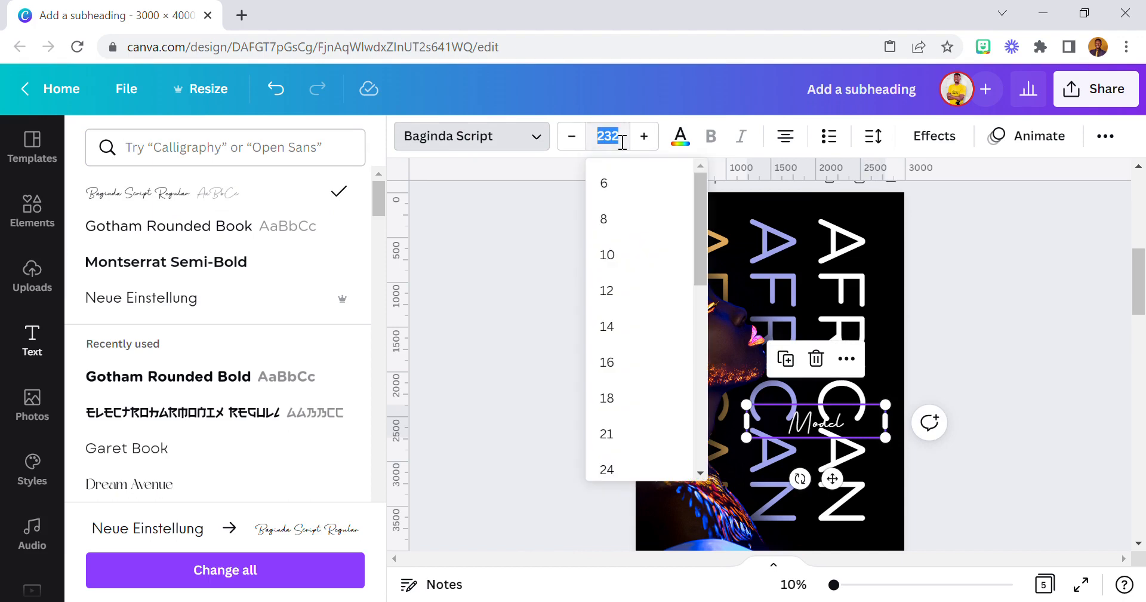
{"action": "type", "text": "409"}
{"action": "key", "text": "Return"}
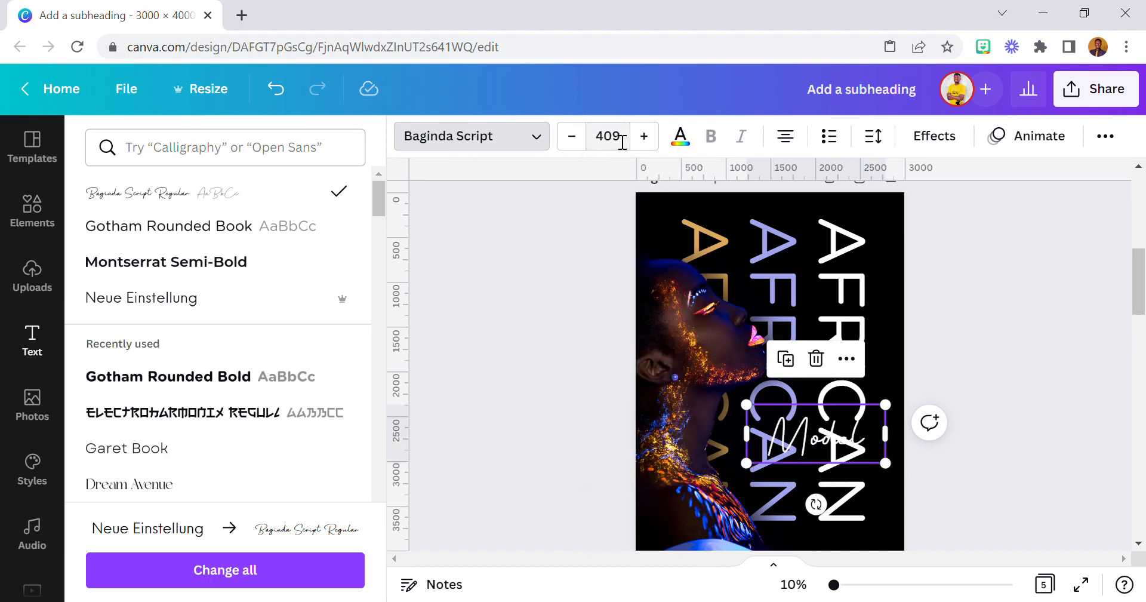
Colour the Model text golden brown from the document colours and shift it slightly to the left
{"action": "left_click", "coordinate": [681, 136]}
{"action": "left_click", "coordinate": [310, 237]}
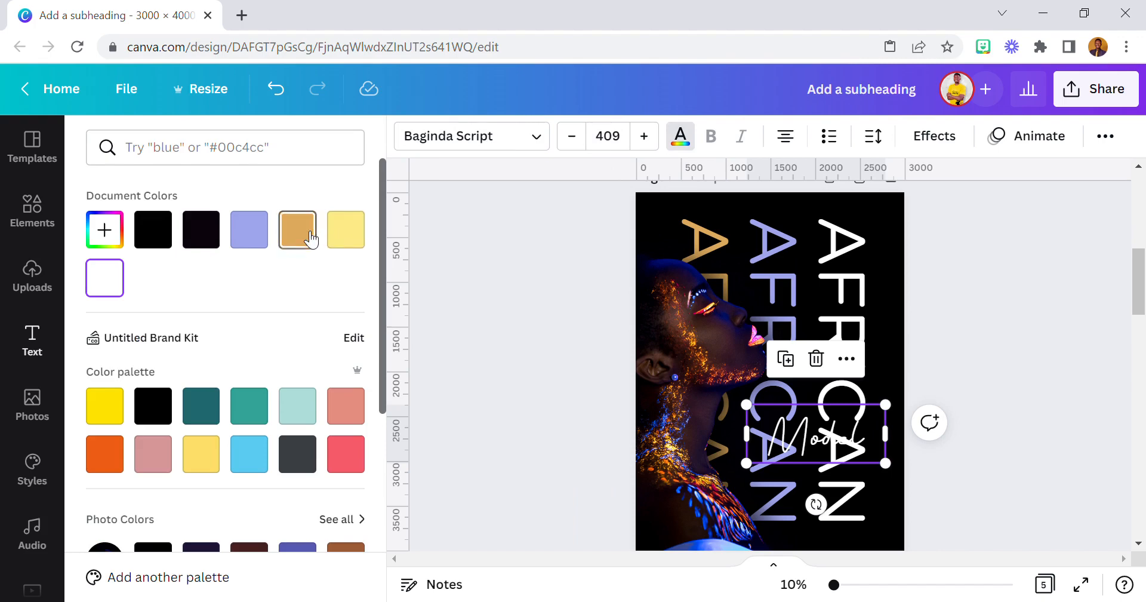
{"action": "left_click", "coordinate": [349, 235]}
{"action": "left_click_drag", "start_coordinate": [823, 452], "coordinate": [809, 452]}
{"action": "left_click", "coordinate": [311, 240]}
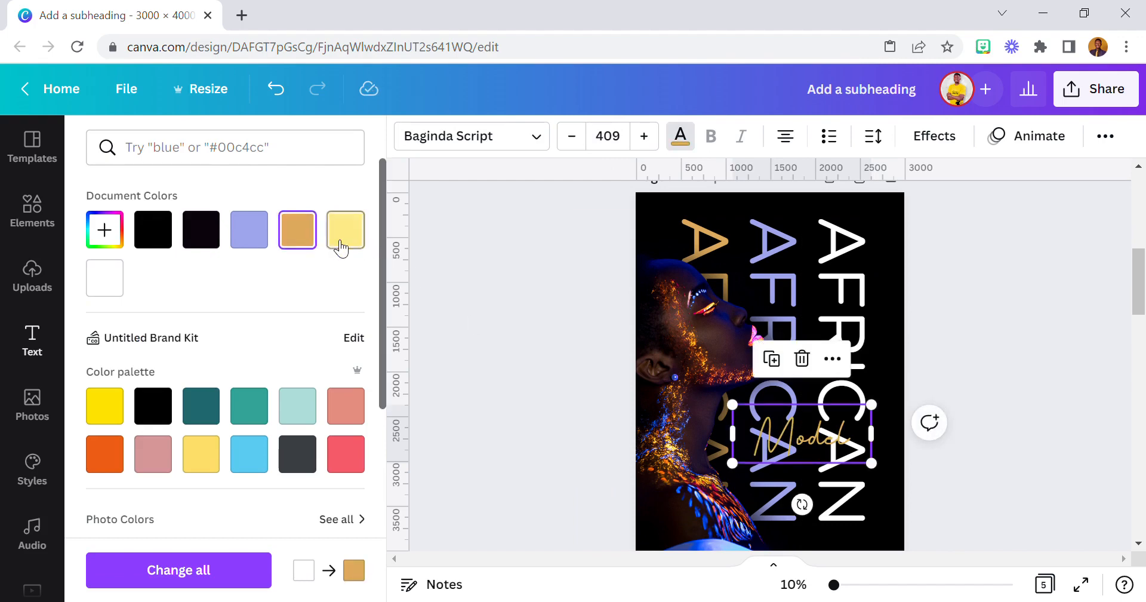
Give the Model text a black Shadow effect with offset 100, blur 100 and transparency 100
{"action": "left_click", "coordinate": [931, 151]}
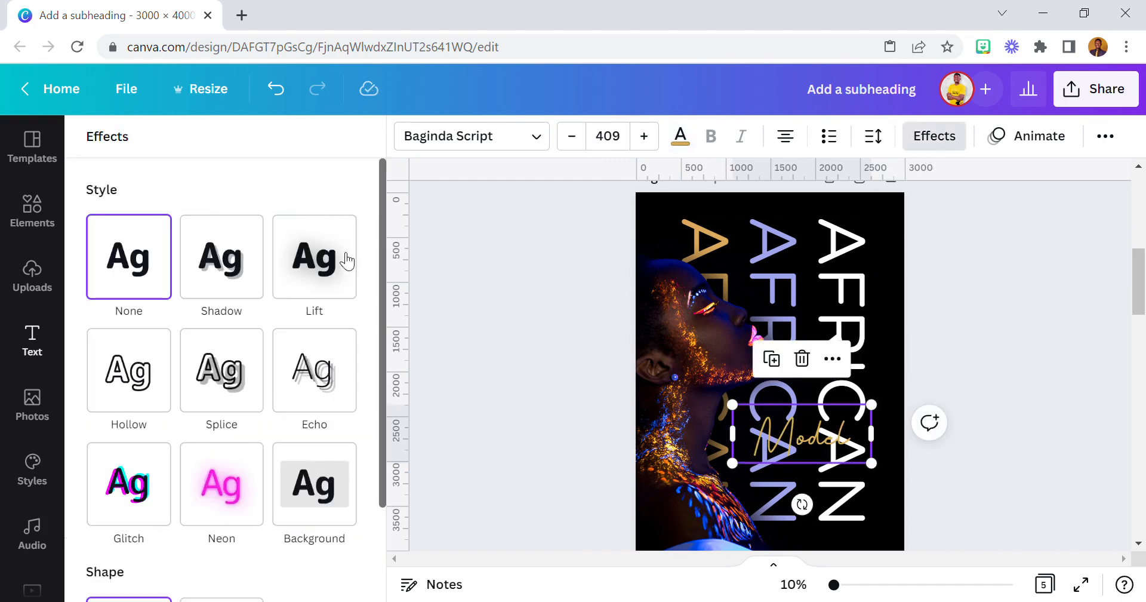
{"action": "left_click", "coordinate": [248, 280]}
{"action": "left_click_drag", "start_coordinate": [231, 366], "coordinate": [440, 399]}
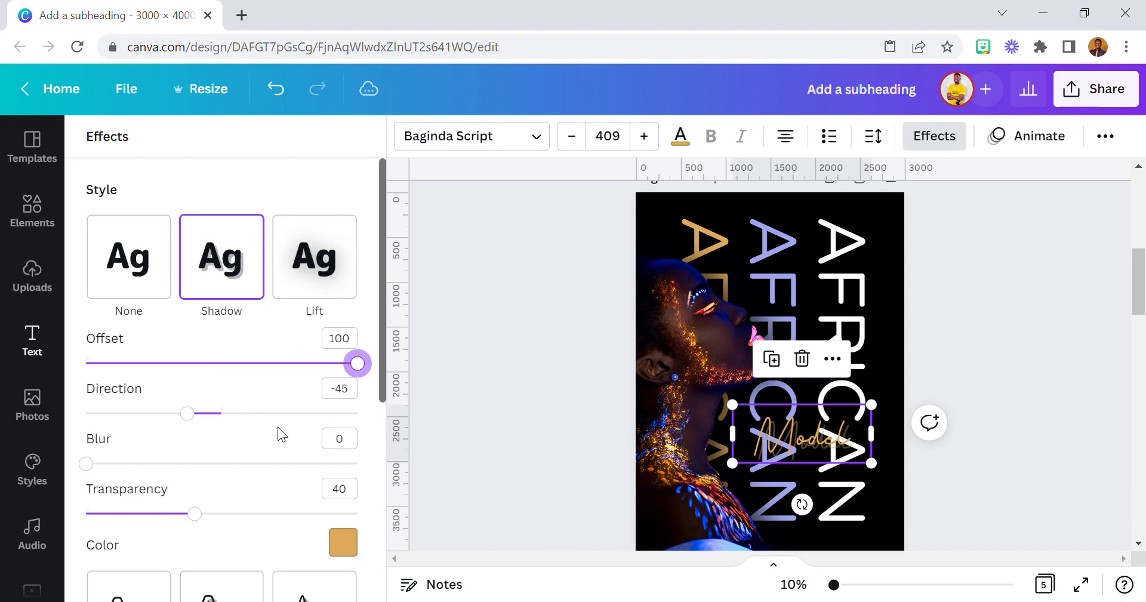
{"action": "left_click_drag", "start_coordinate": [94, 466], "coordinate": [417, 478]}
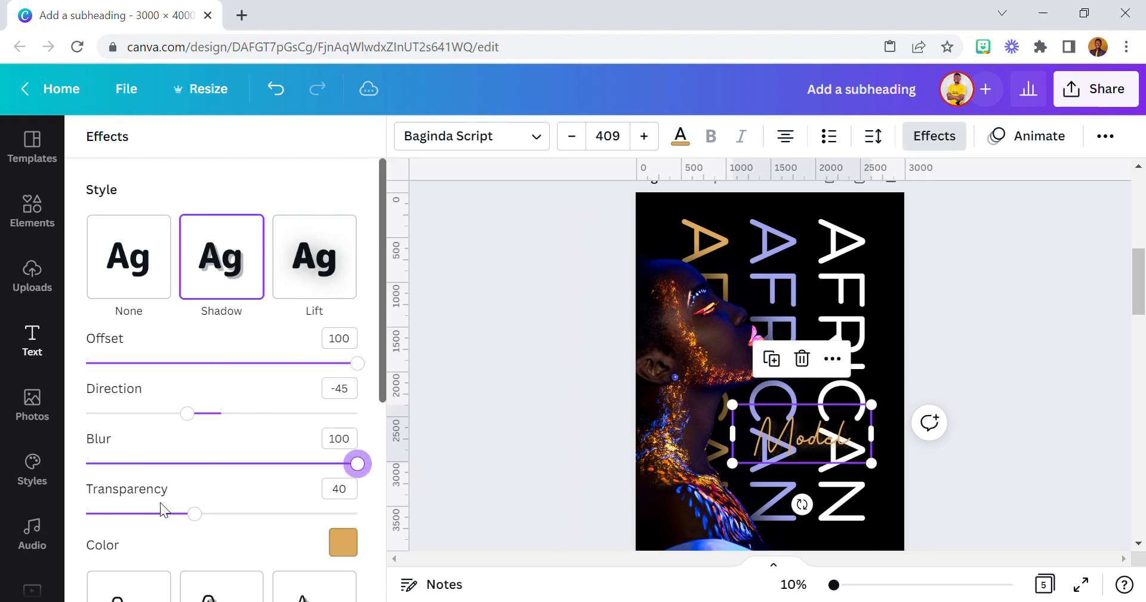
{"action": "left_click_drag", "start_coordinate": [194, 513], "coordinate": [410, 524]}
{"action": "left_click", "coordinate": [344, 543]}
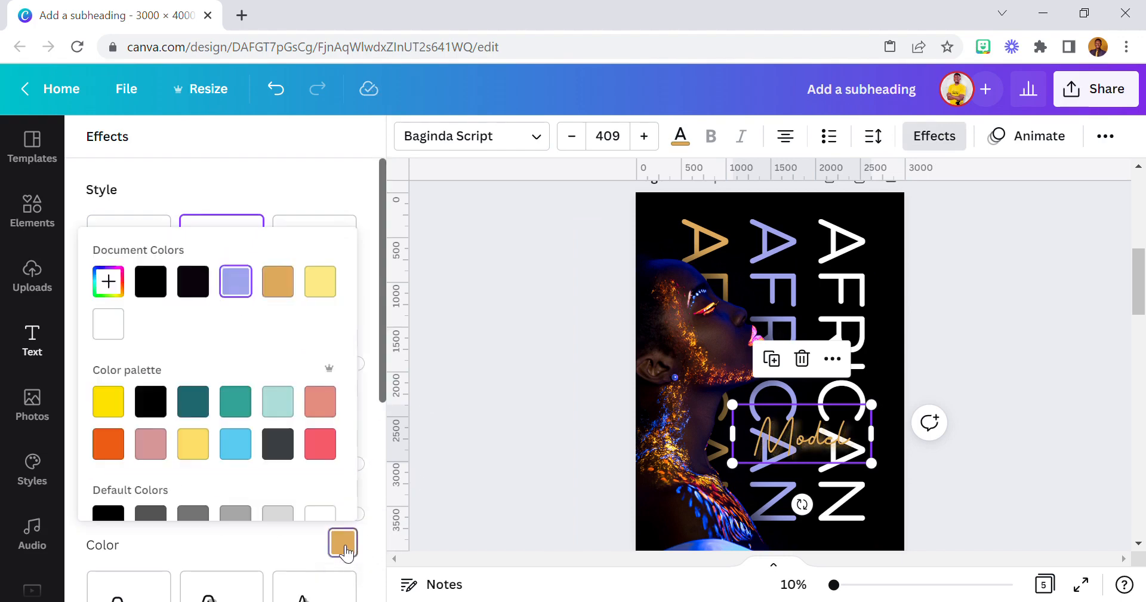
{"action": "left_click", "coordinate": [151, 282]}
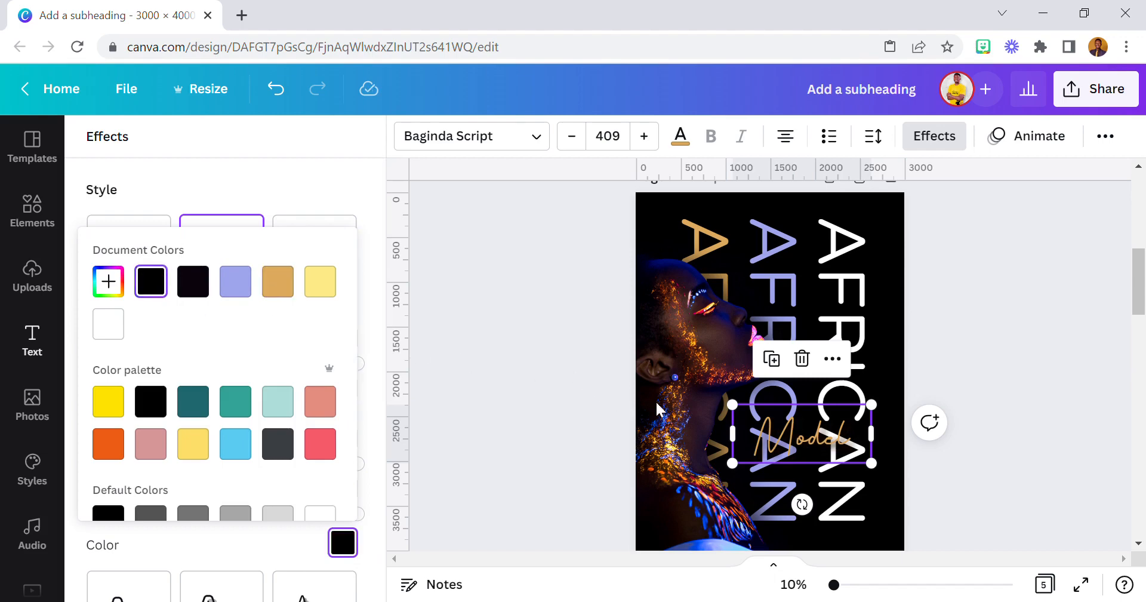
Move the Model text slightly upward and add "Week" on a second line below it
{"action": "left_click_drag", "start_coordinate": [788, 430], "coordinate": [789, 417]}
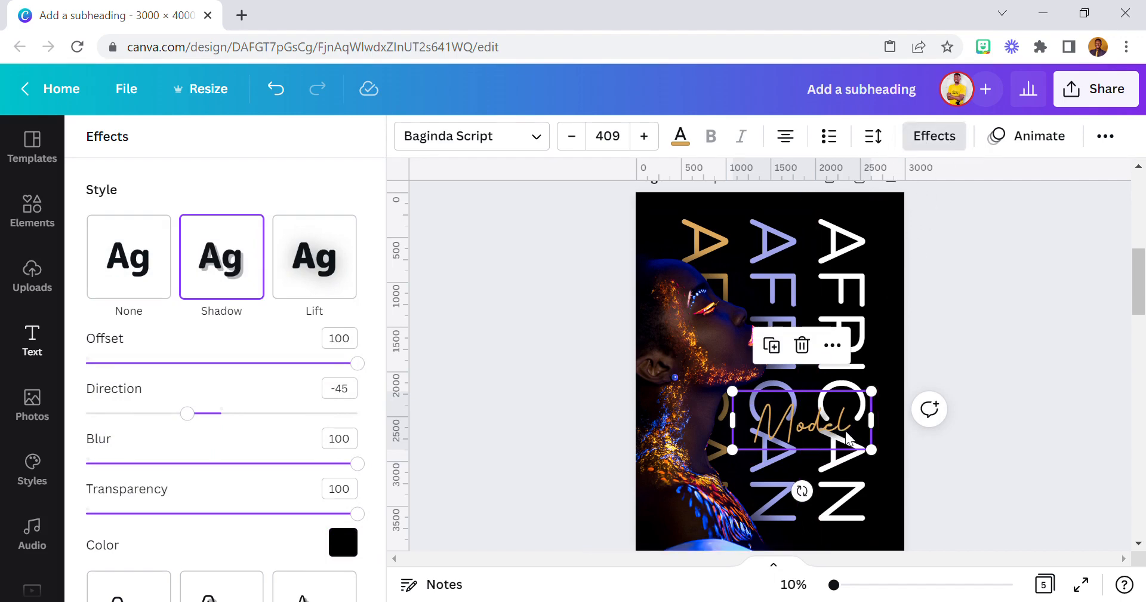
{"action": "left_click", "coordinate": [860, 446]}
{"action": "type", "text": "Week"}
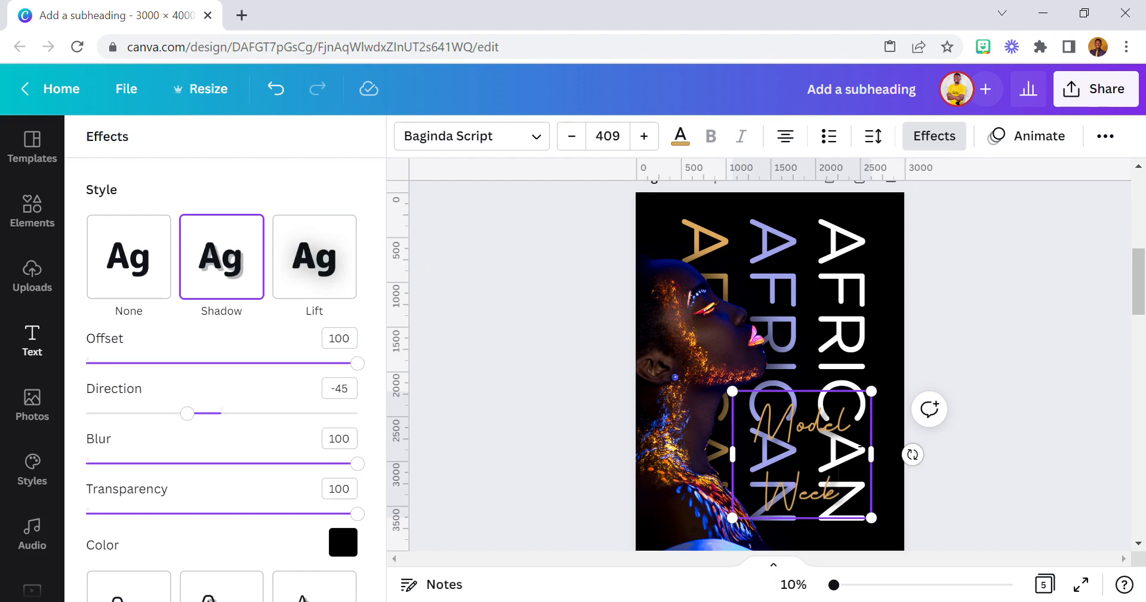
{"action": "left_click", "coordinate": [1009, 311]}
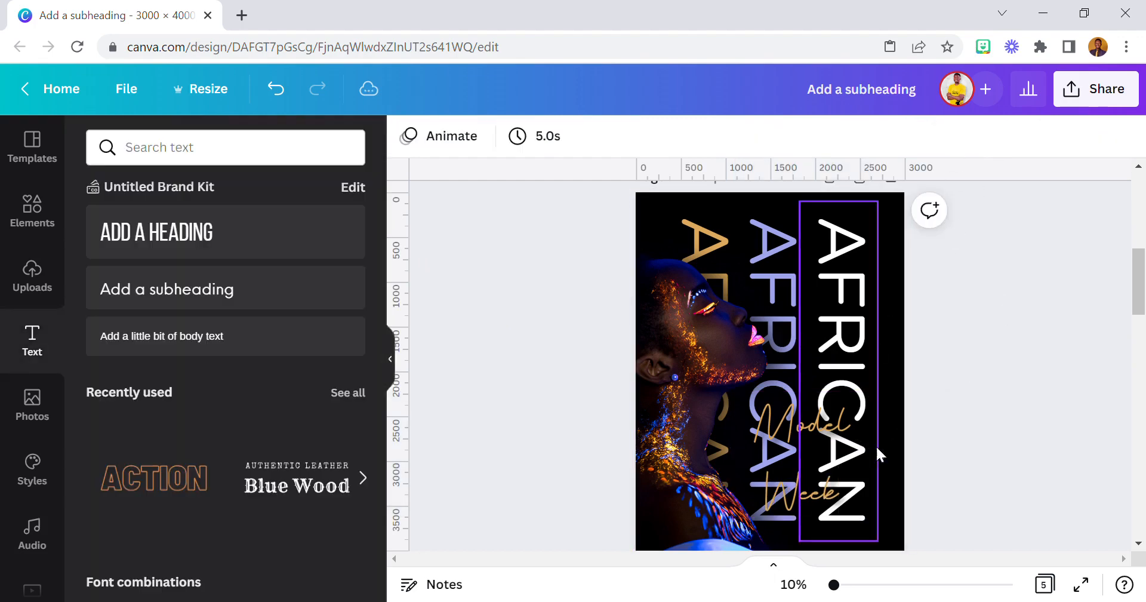
Reduce the line spacing of the Model Week text to 0.79
{"action": "left_click", "coordinate": [848, 457]}
{"action": "left_click", "coordinate": [887, 141]}
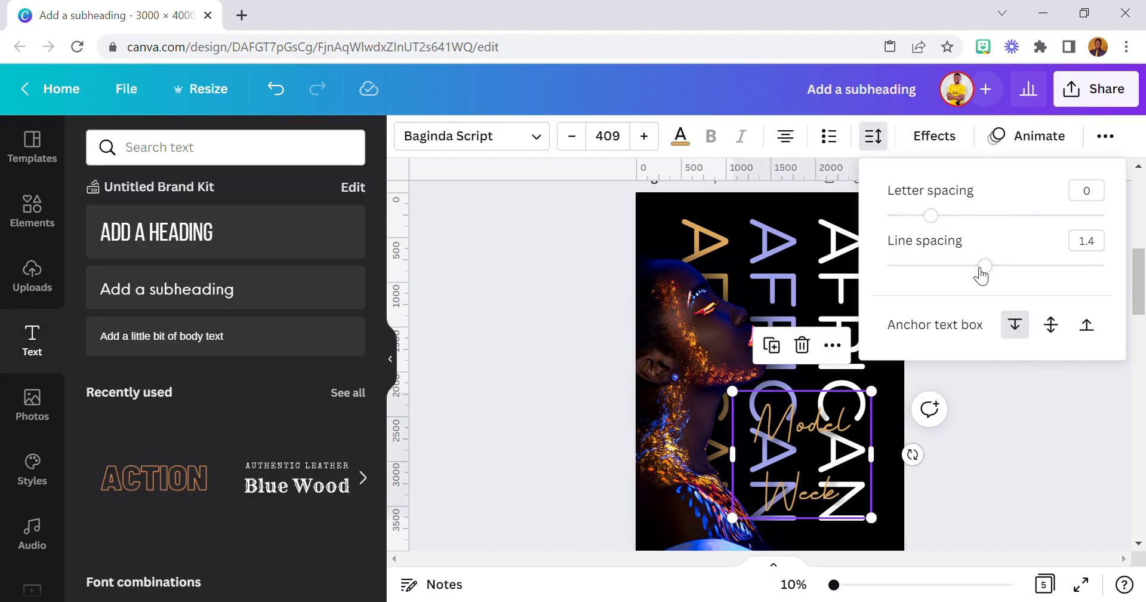
{"action": "left_click_drag", "start_coordinate": [987, 269], "coordinate": [926, 294]}
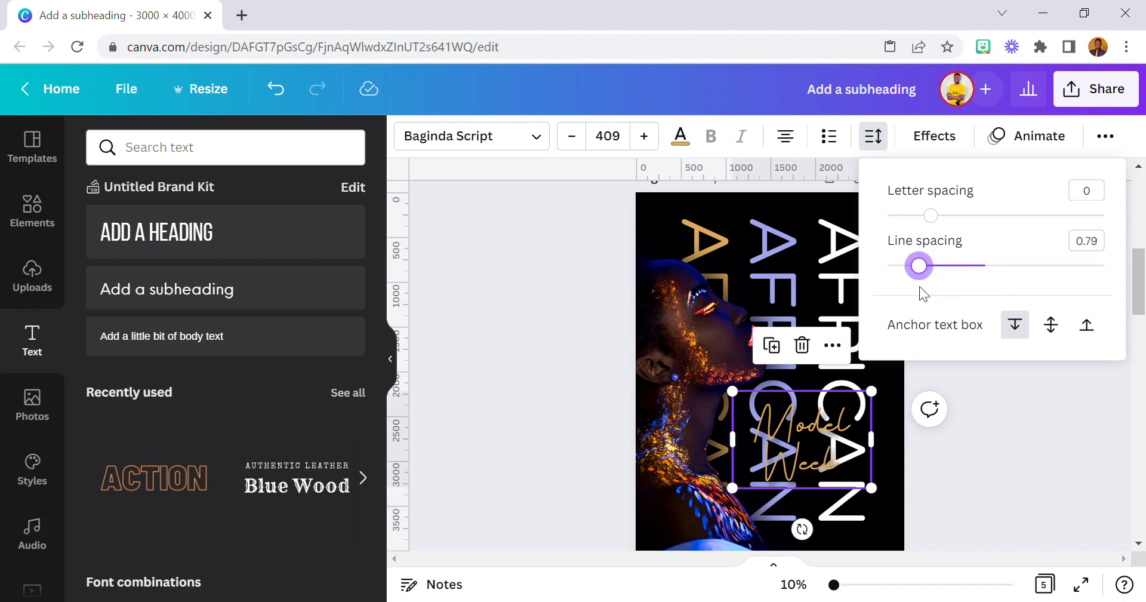
{"action": "left_click", "coordinate": [1014, 482]}
{"action": "left_click", "coordinate": [1012, 482]}
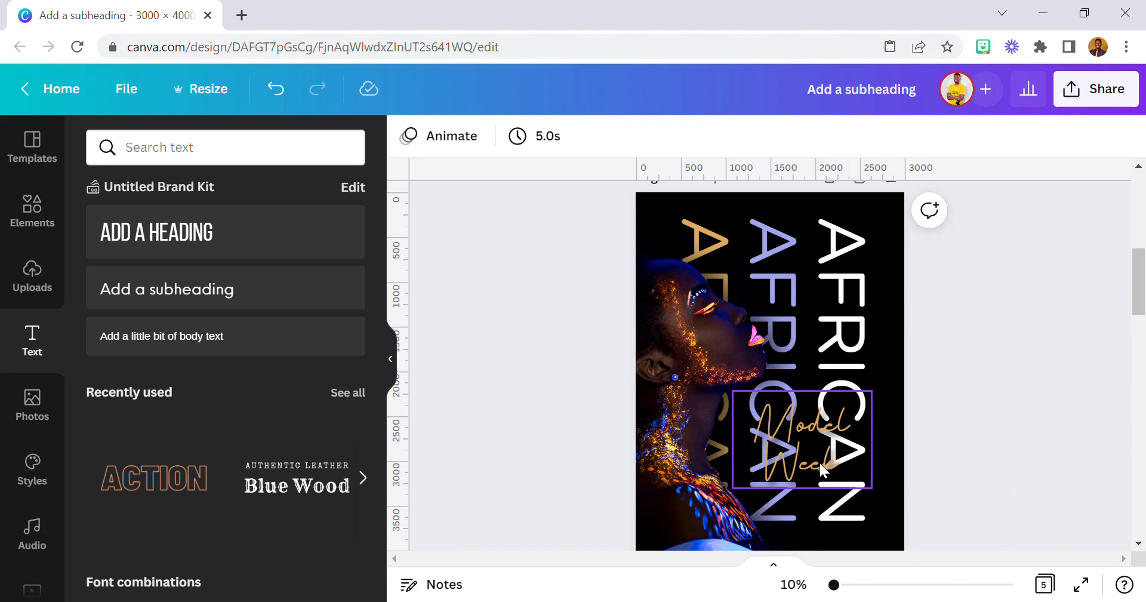
Widen the Model Week text box toward the face and nudge the text slightly upward
{"action": "left_click", "coordinate": [736, 439]}
{"action": "left_click_drag", "start_coordinate": [733, 441], "coordinate": [712, 440]}
{"action": "left_click_drag", "start_coordinate": [824, 443], "coordinate": [824, 436]}
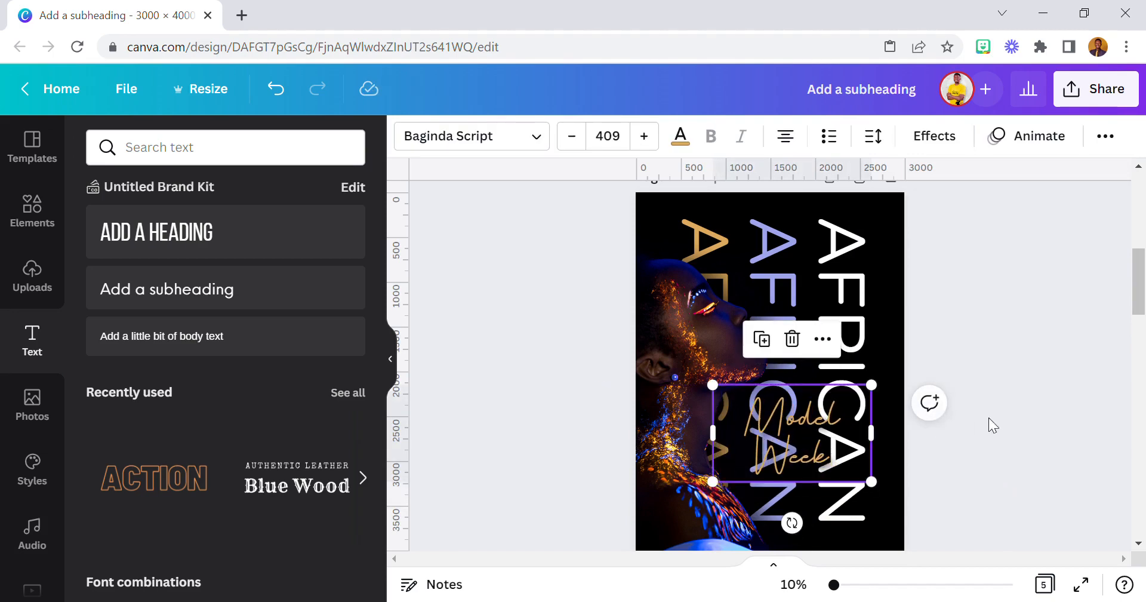
{"action": "left_click", "coordinate": [992, 315]}
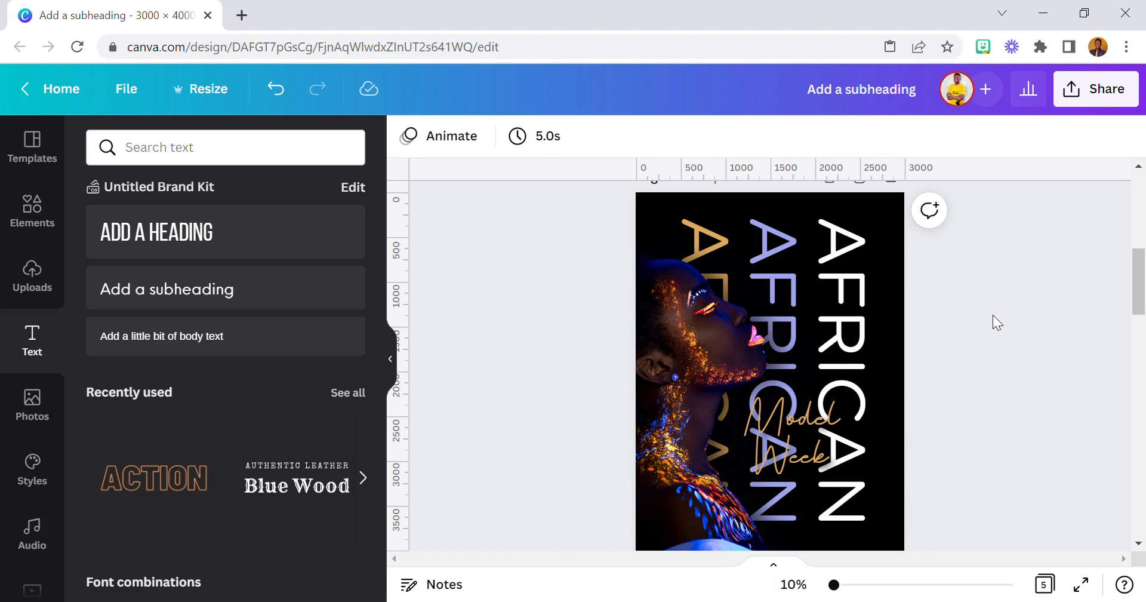
Duplicate the Model Week text and align the copy exactly over the original
{"action": "left_click", "coordinate": [815, 420]}
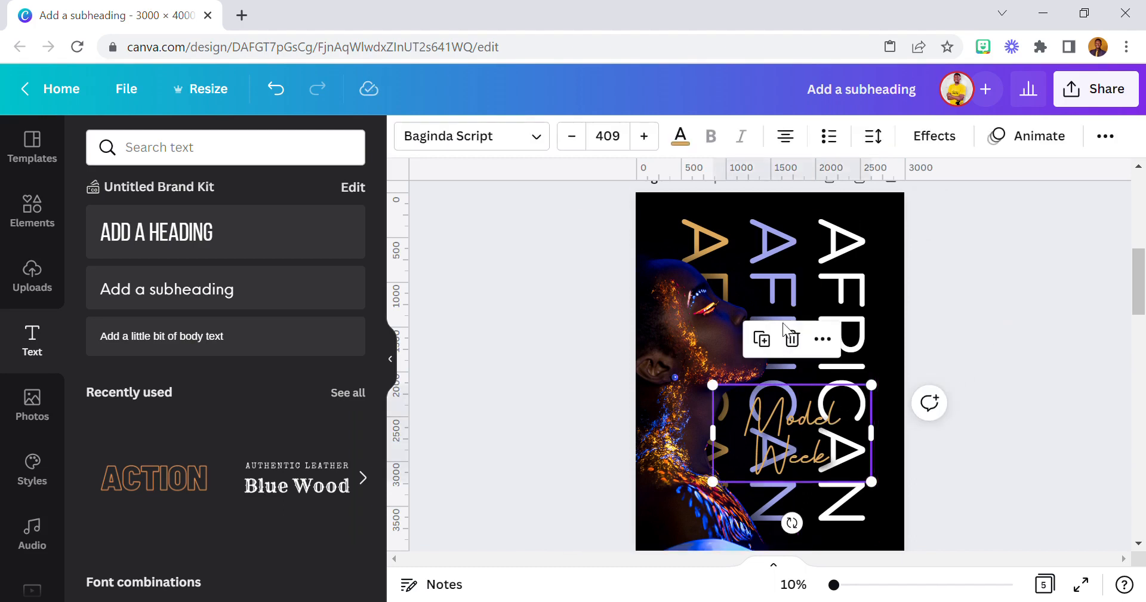
{"action": "left_click", "coordinate": [766, 345]}
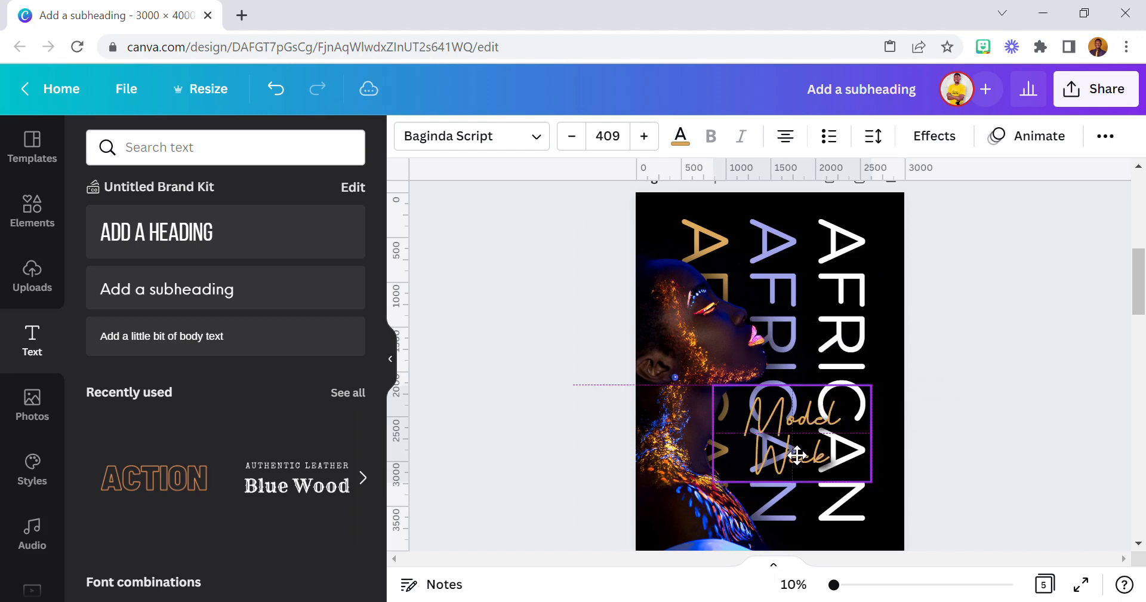
{"action": "left_click", "coordinate": [1009, 384]}
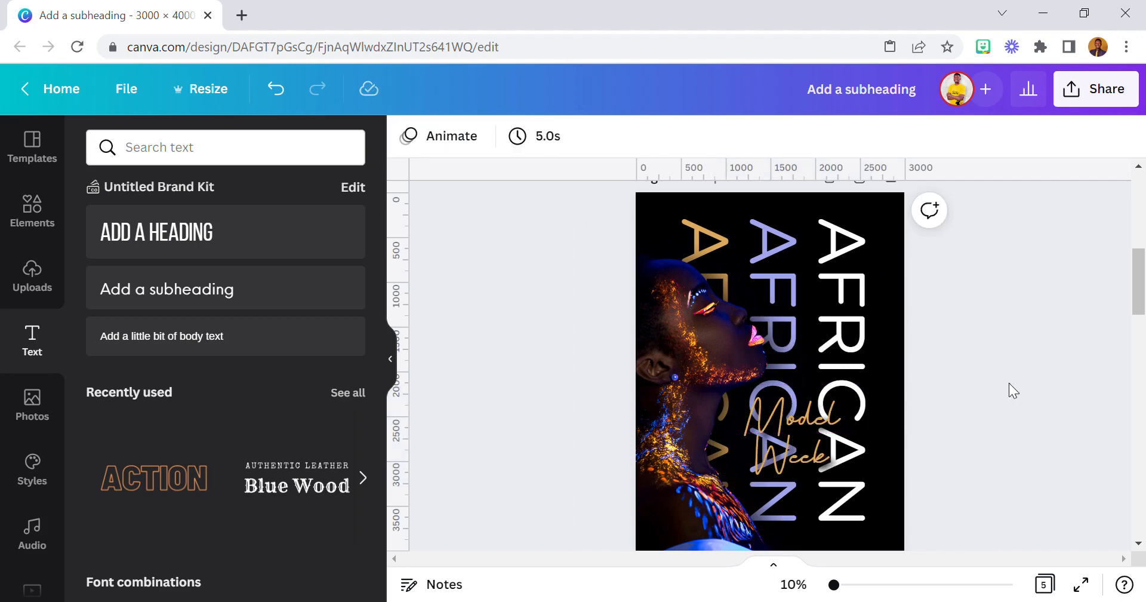
Try the pale yellow document colour on the Model Week text, then undo the change
{"action": "left_click", "coordinate": [836, 402]}
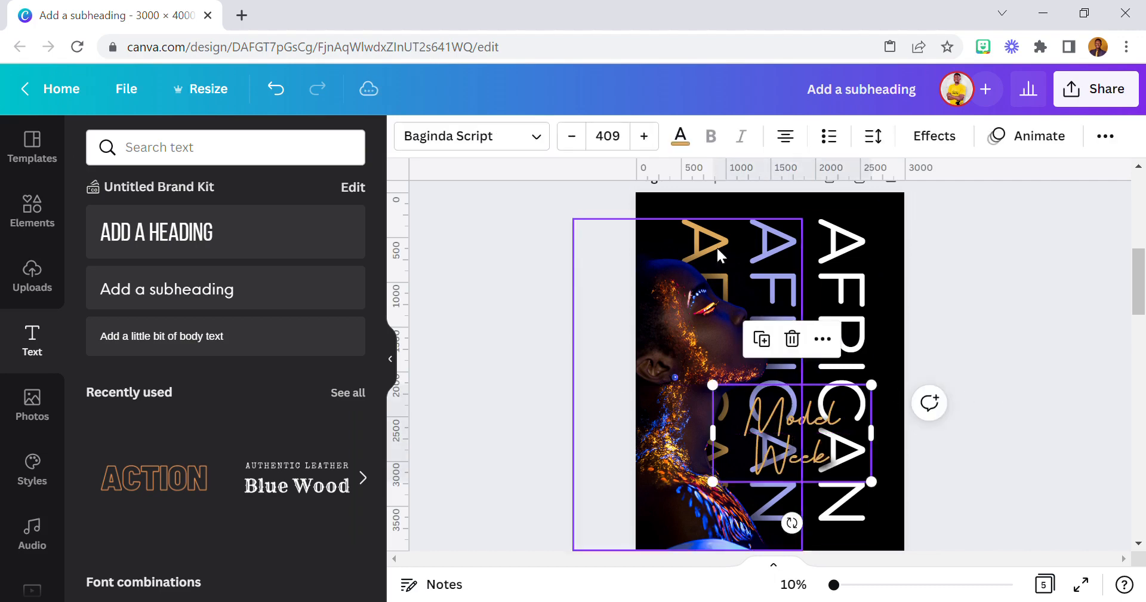
{"action": "left_click", "coordinate": [692, 145]}
{"action": "left_click", "coordinate": [345, 230]}
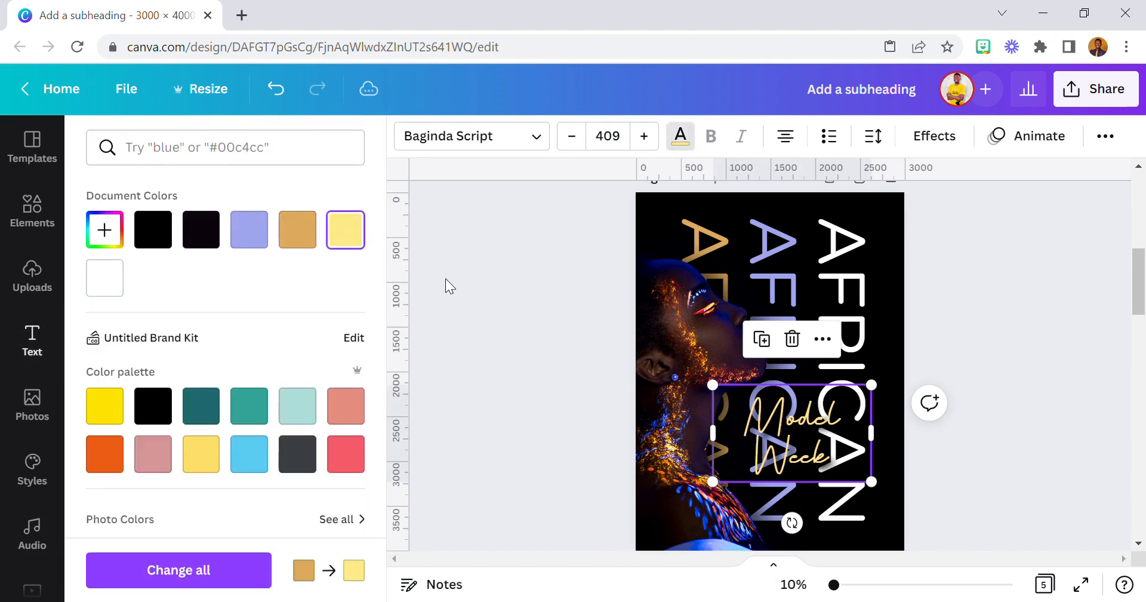
{"action": "left_click", "coordinate": [527, 338]}
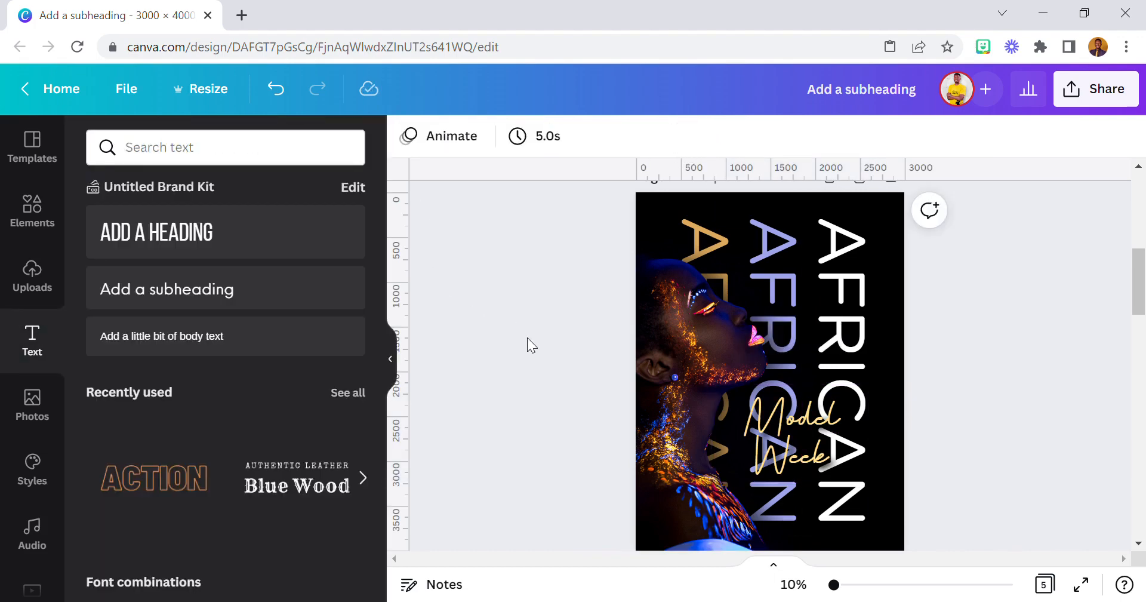
{"action": "left_click", "coordinate": [285, 102]}
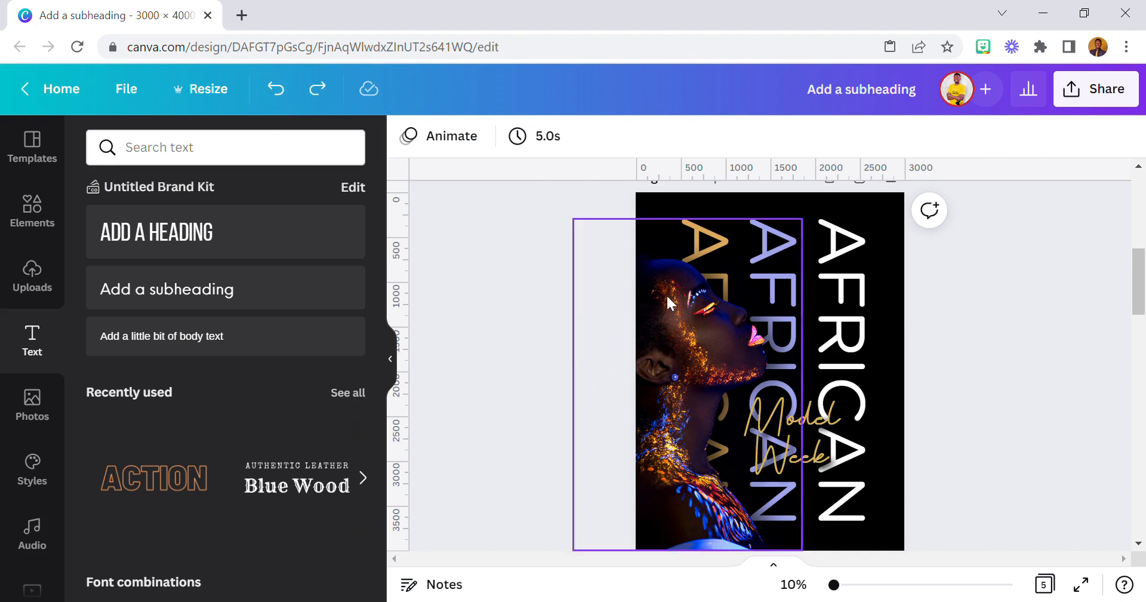
Insert the recently used African pattern photo and stretch it to the page's left edge and full height
{"action": "left_click", "coordinate": [33, 401]}
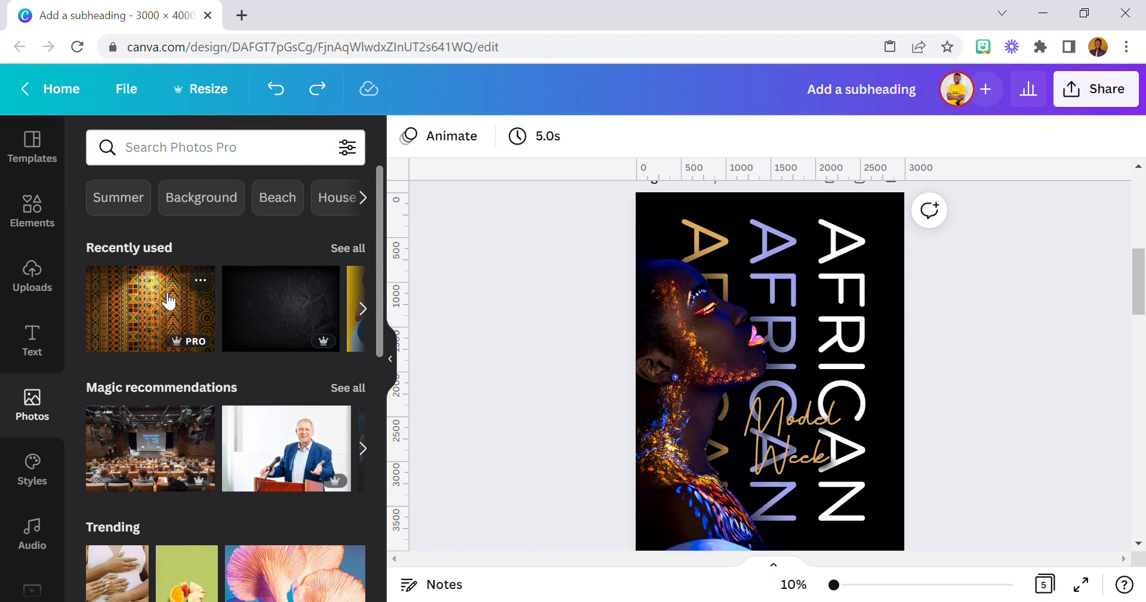
{"action": "left_click", "coordinate": [159, 327]}
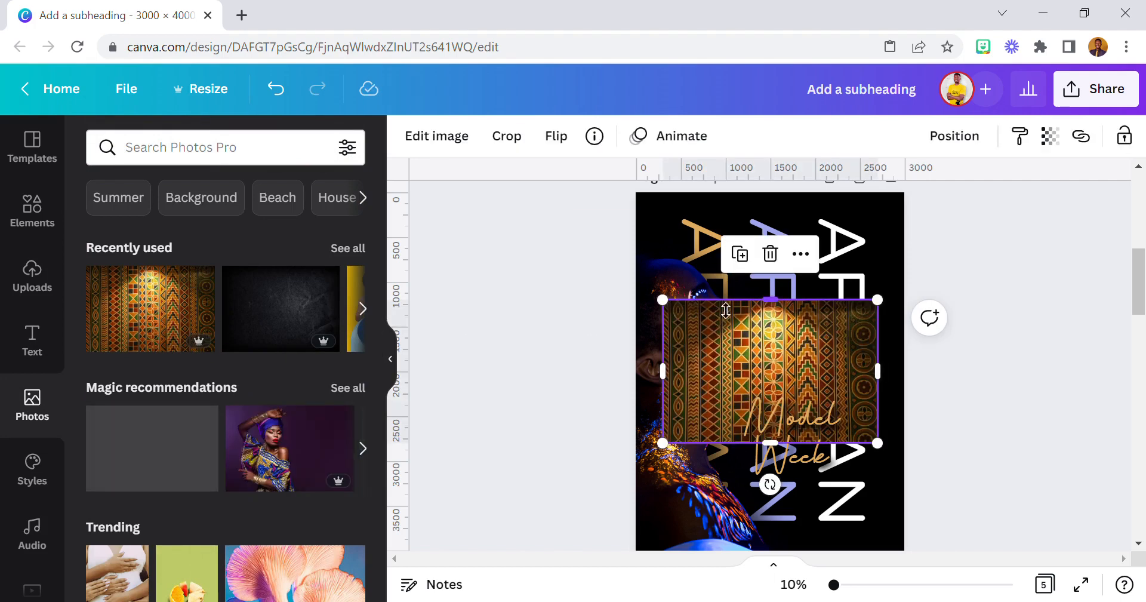
{"action": "left_click_drag", "start_coordinate": [725, 298], "coordinate": [724, 192]}
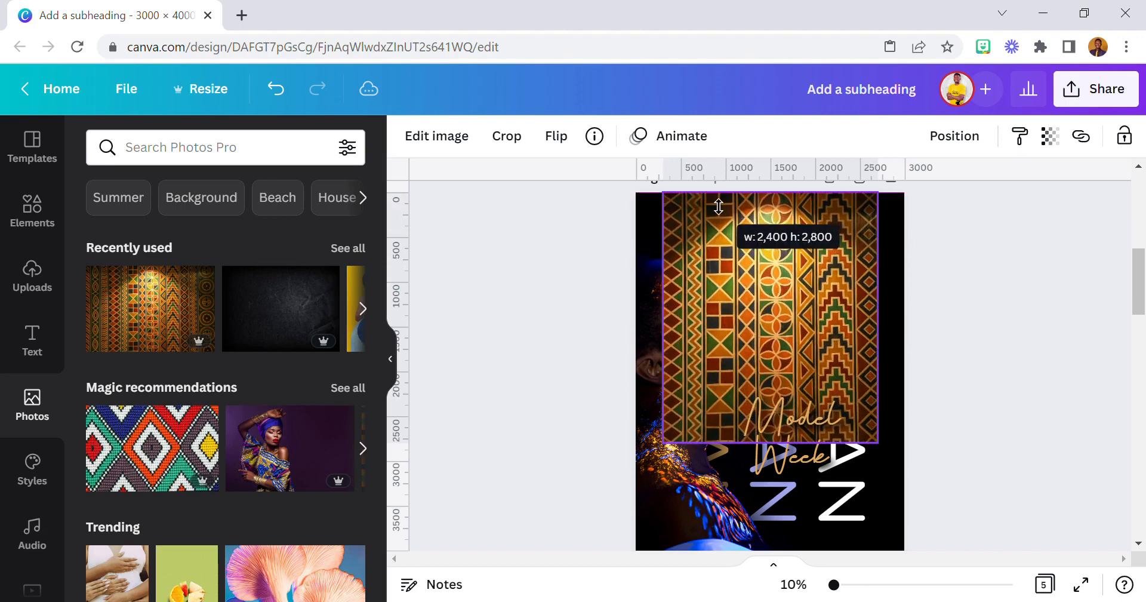
{"action": "left_click_drag", "start_coordinate": [679, 264], "coordinate": [652, 261]}
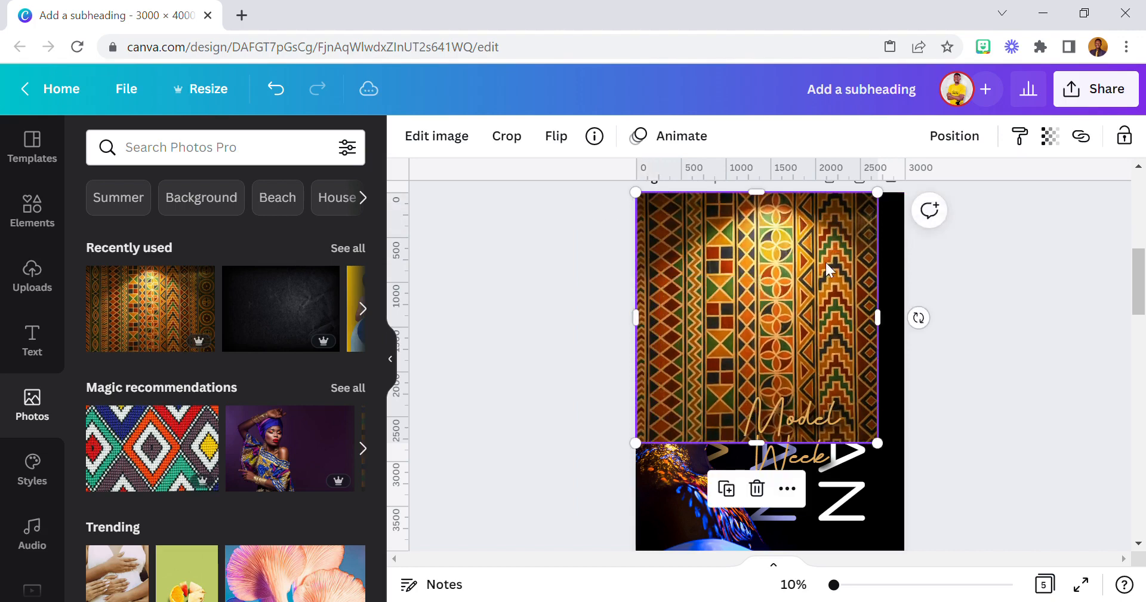
{"action": "left_click_drag", "start_coordinate": [756, 443], "coordinate": [778, 556]}
Send the pattern photo to the back with transparency 15 and widen it to the page's right edge
{"action": "left_click", "coordinate": [958, 144]}
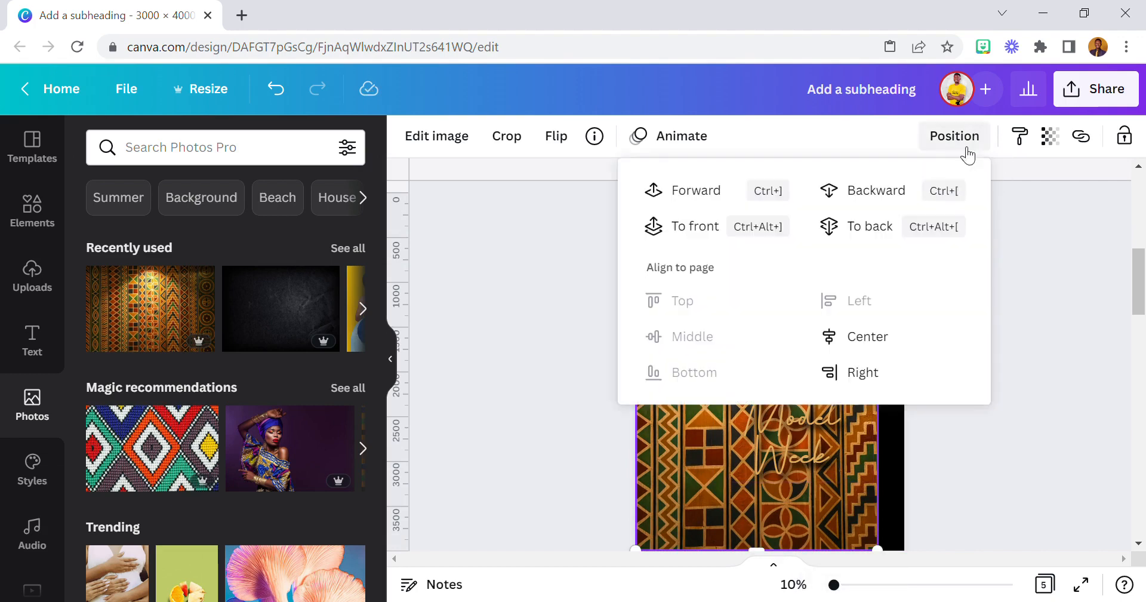
{"action": "left_click", "coordinate": [881, 236]}
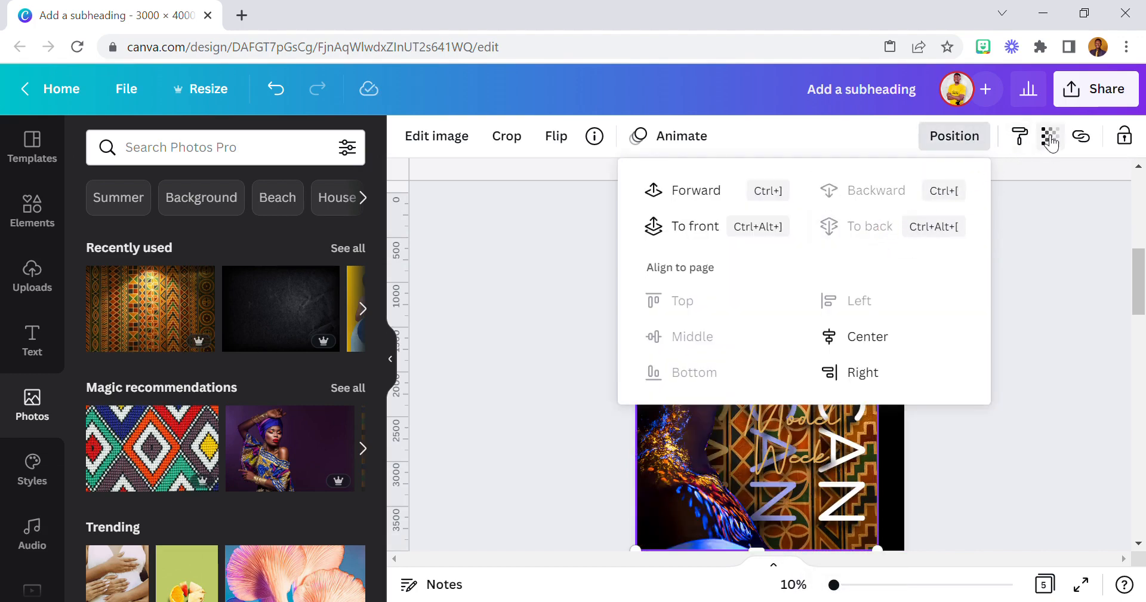
{"action": "left_click", "coordinate": [1049, 134]}
{"action": "left_click", "coordinate": [1030, 190]}
{"action": "type", "text": "1"}
{"action": "key", "text": "Return"}
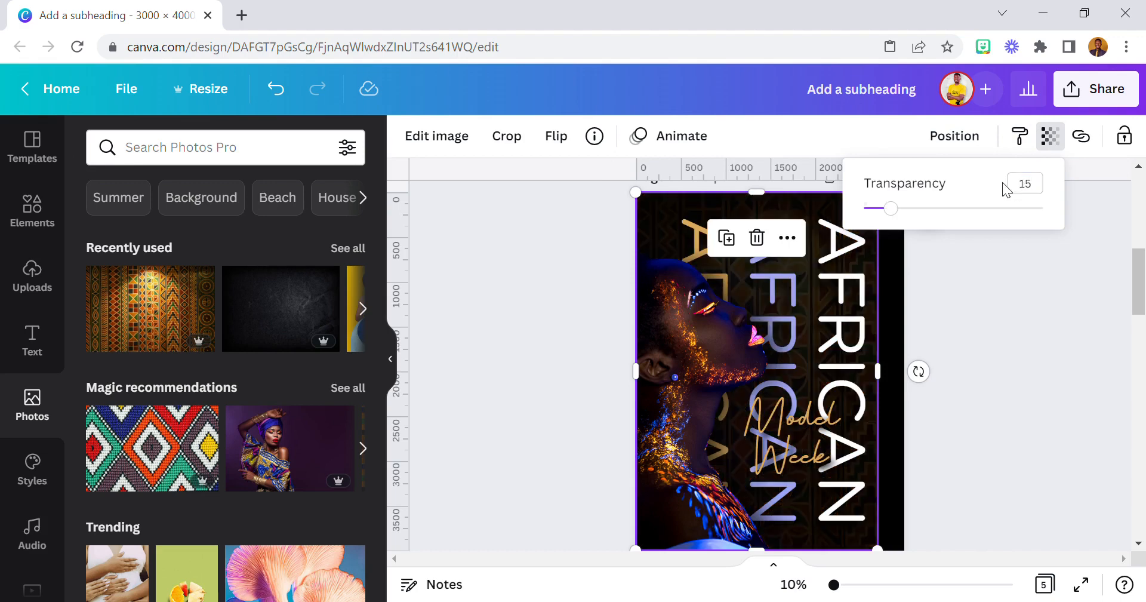
{"action": "left_click_drag", "start_coordinate": [878, 371], "coordinate": [888, 373]}
{"action": "left_click", "coordinate": [1068, 280]}
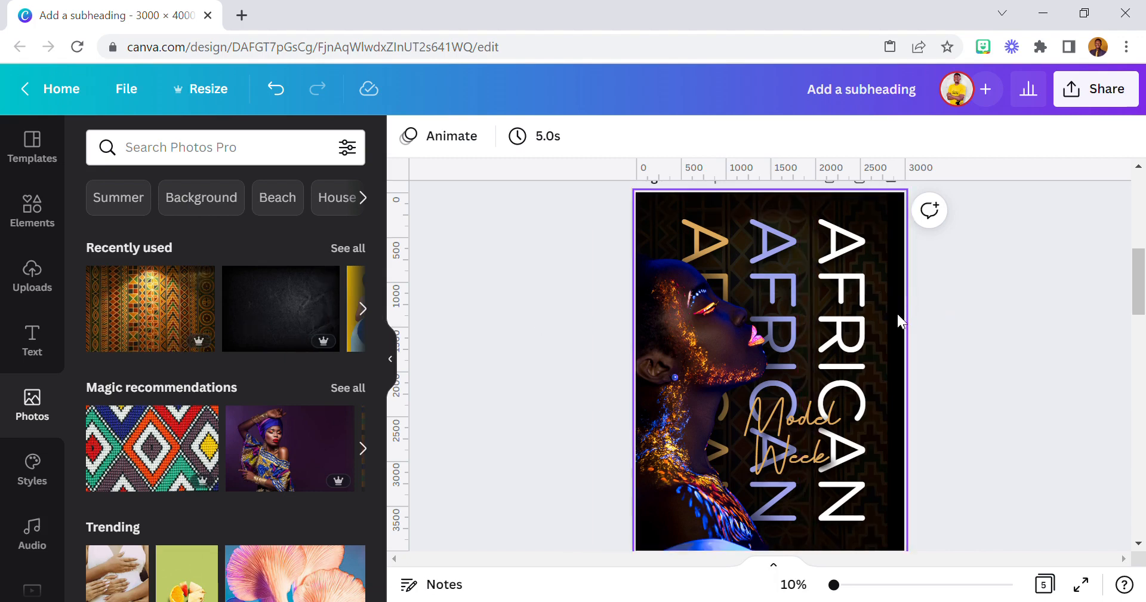
Add a square shape, stretch it to the full page height and place it as a strip along the right edge
{"action": "left_click", "coordinate": [32, 210]}
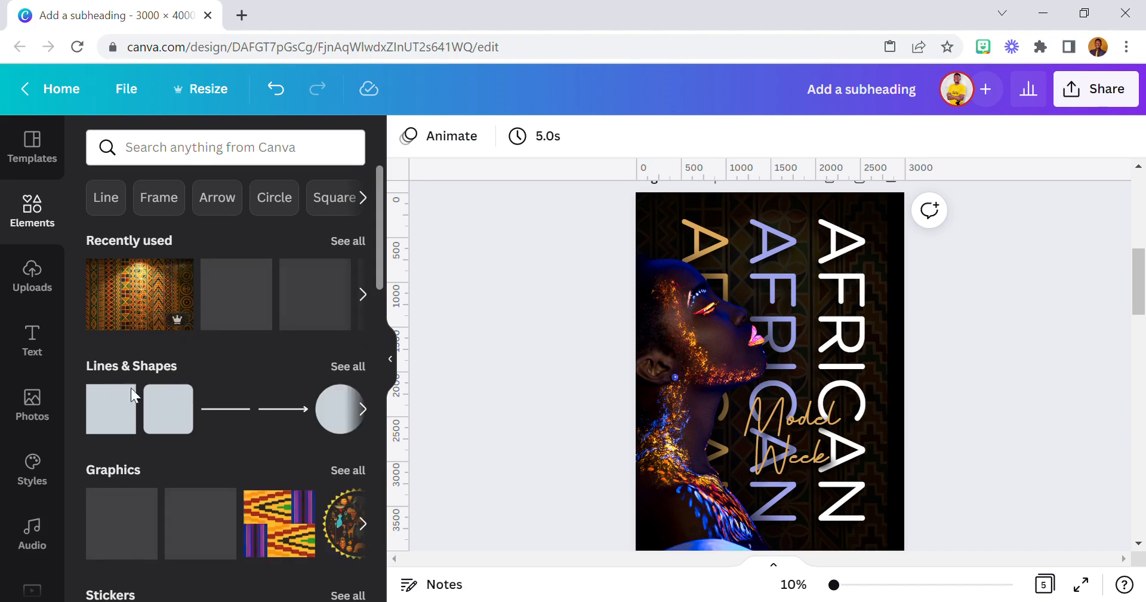
{"action": "left_click", "coordinate": [111, 427]}
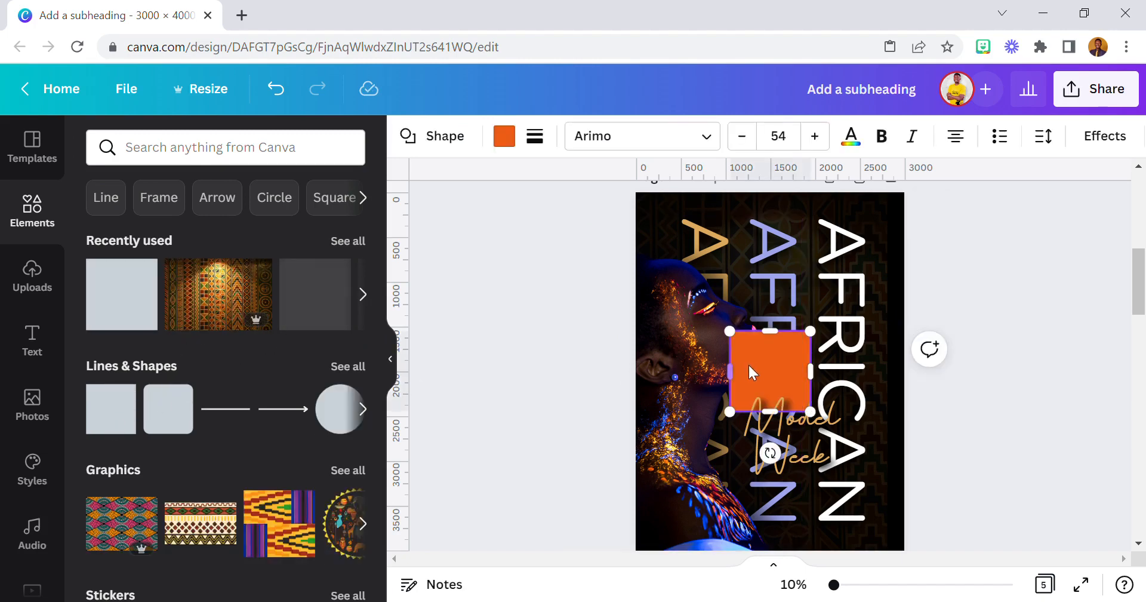
{"action": "left_click", "coordinate": [539, 361]}
{"action": "left_click_drag", "start_coordinate": [751, 356], "coordinate": [901, 550]}
{"action": "left_click_drag", "start_coordinate": [878, 427], "coordinate": [918, 407]}
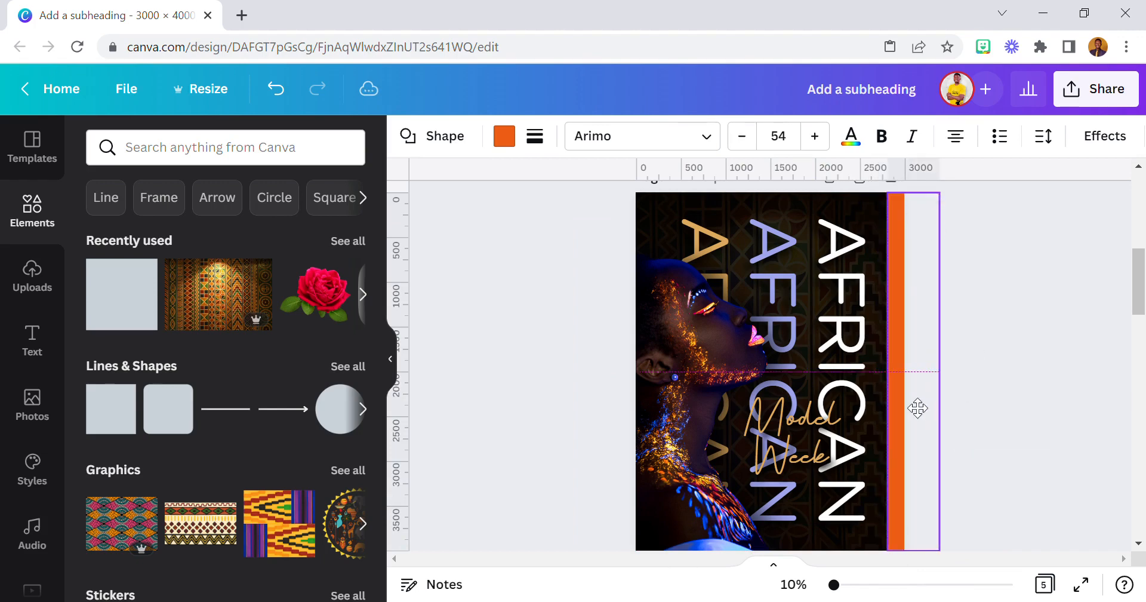
{"action": "left_click", "coordinate": [1026, 289]}
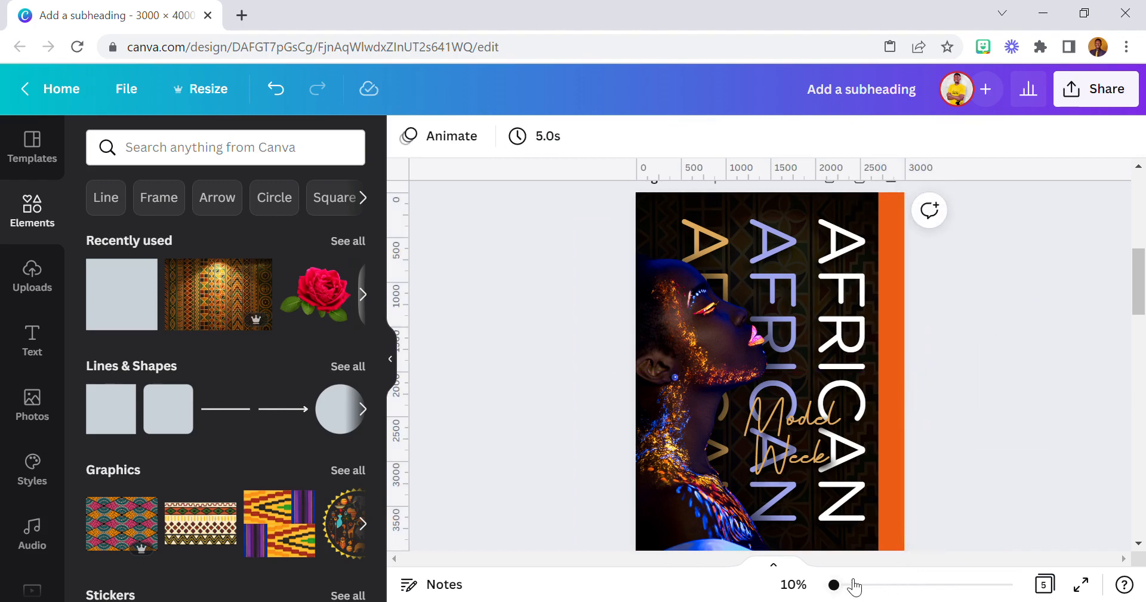
Shift the orange strip slightly further off the page's right edge so that a narrower band covers the poster
{"action": "left_click_drag", "start_coordinate": [842, 587], "coordinate": [854, 585]}
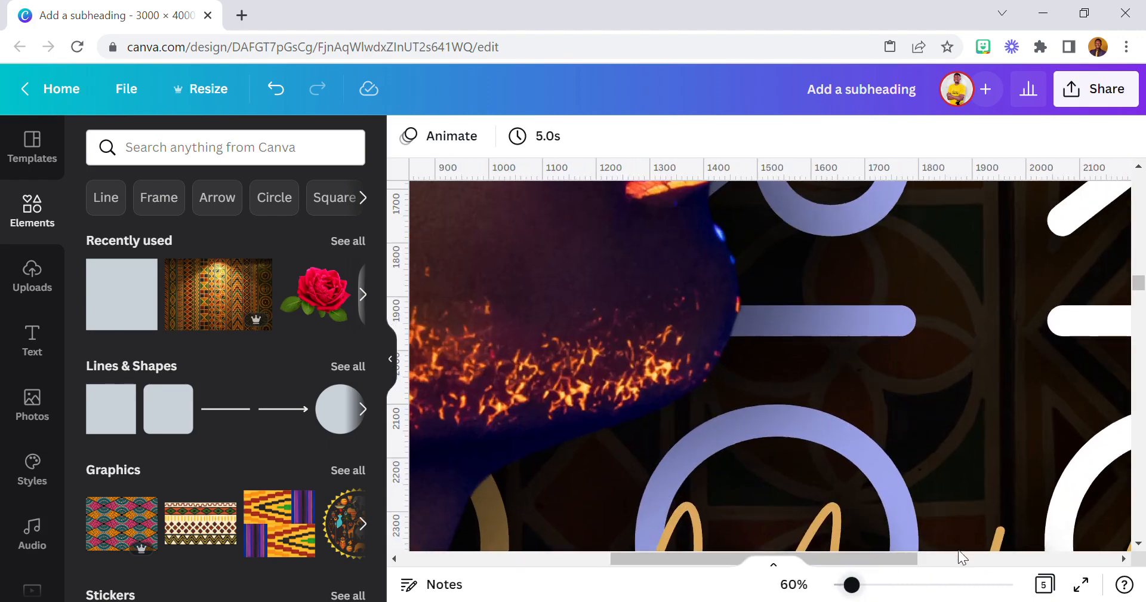
{"action": "left_click_drag", "start_coordinate": [910, 560], "coordinate": [932, 560]}
{"action": "left_click", "coordinate": [1045, 345]}
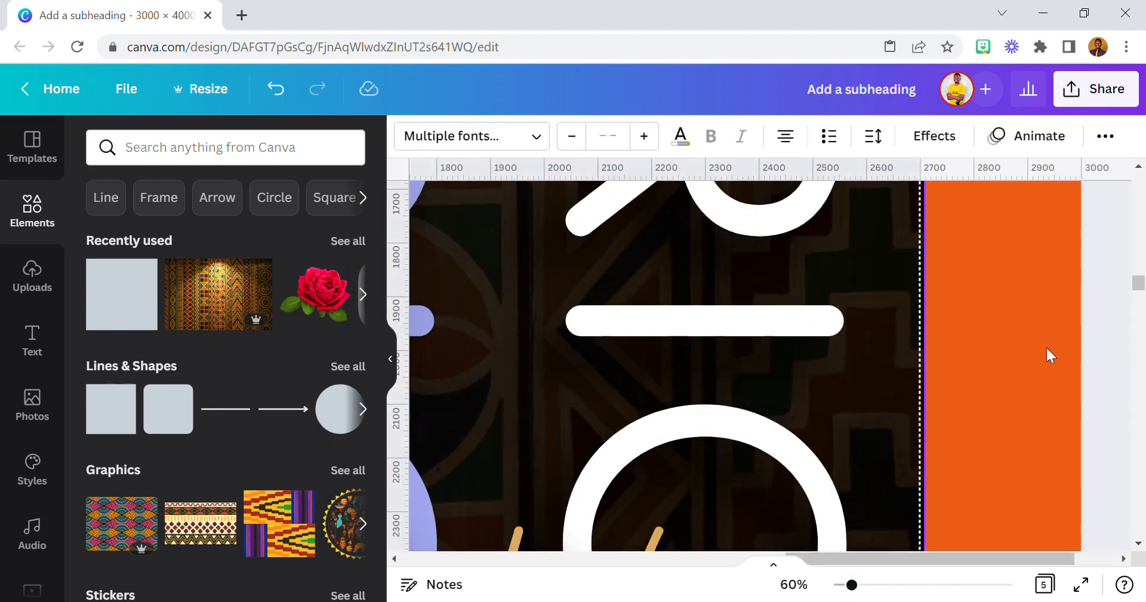
{"action": "scroll", "coordinate": [1130, 367], "scroll_direction": "down", "scroll_amount": 5}
{"action": "left_click", "coordinate": [1123, 363]}
{"action": "left_click", "coordinate": [1043, 333]}
{"action": "left_click_drag", "start_coordinate": [1044, 332], "coordinate": [1074, 340]}
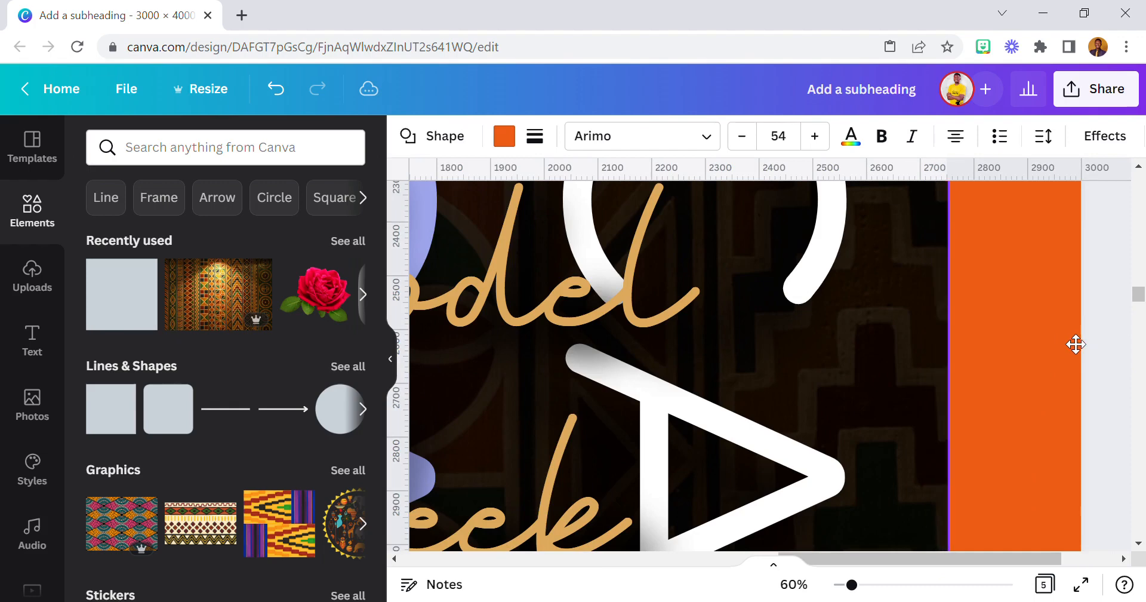
Recolour the orange edge strip with the document's lavender and extend it slightly above the page's top edge
{"action": "left_click", "coordinate": [794, 584]}
{"action": "left_click", "coordinate": [798, 501]}
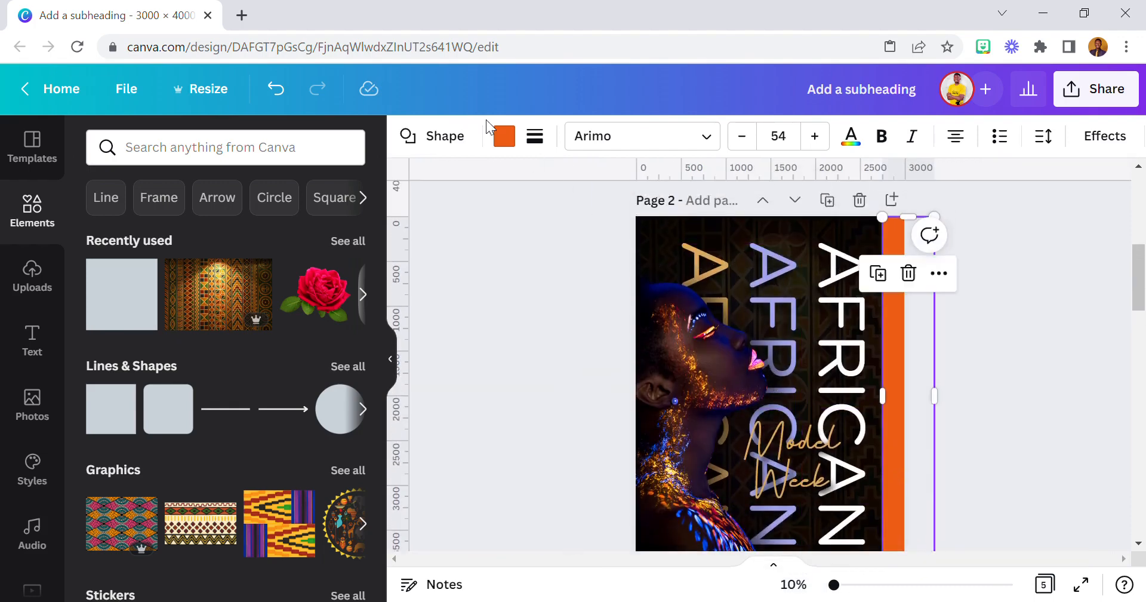
{"action": "left_click", "coordinate": [504, 137]}
{"action": "left_click", "coordinate": [297, 227]}
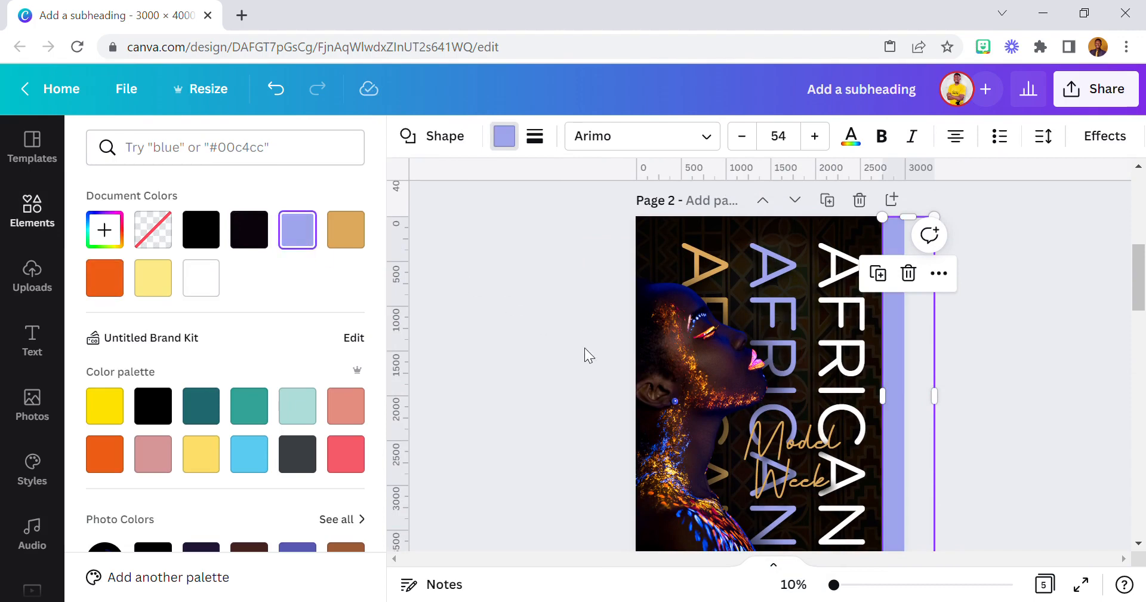
{"action": "left_click", "coordinate": [563, 345]}
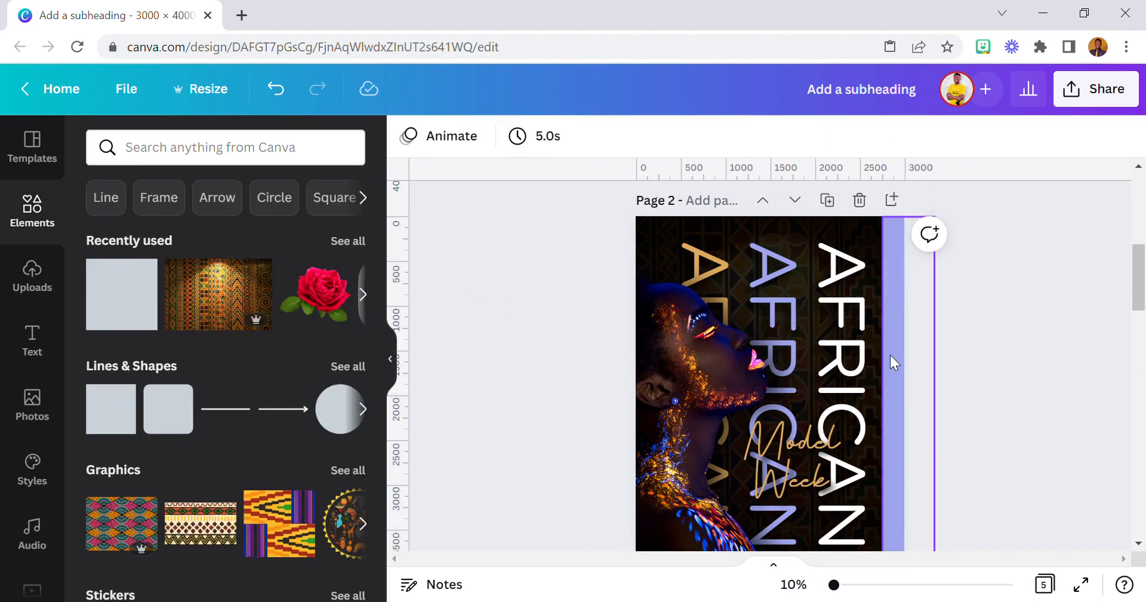
{"action": "left_click", "coordinate": [896, 327]}
{"action": "left_click_drag", "start_coordinate": [905, 224], "coordinate": [901, 206]}
Add a single-cell grid as a thin full-height strip beside the lavender band and fill it with the recently used African pattern photo
{"action": "scroll", "coordinate": [214, 374], "scroll_direction": "down", "scroll_amount": 3}
{"action": "scroll", "coordinate": [216, 389], "scroll_direction": "down", "scroll_amount": 15}
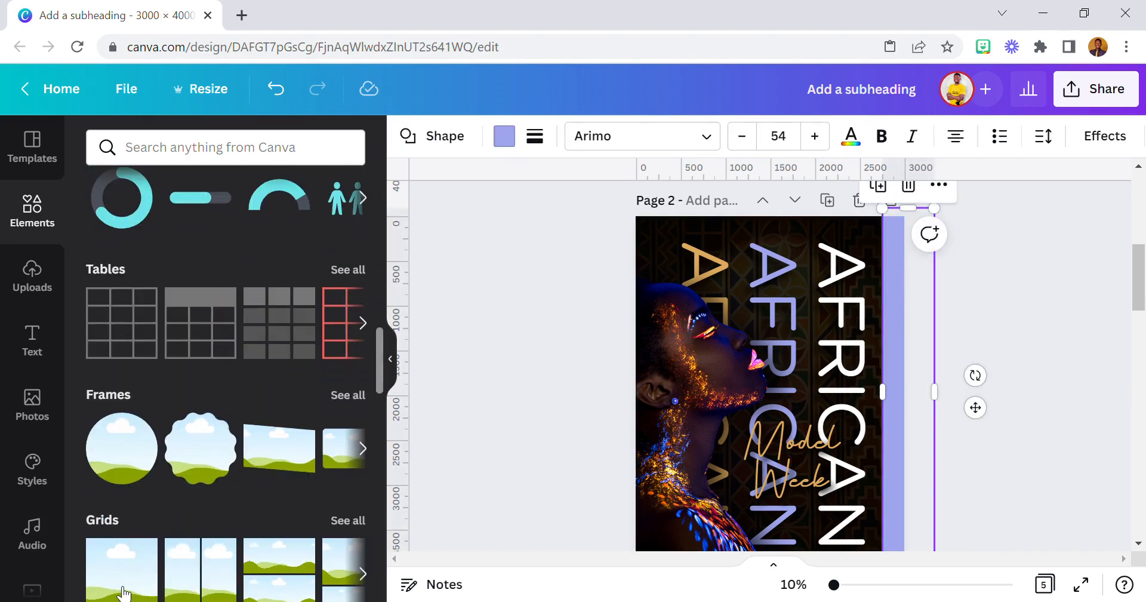
{"action": "left_click", "coordinate": [122, 589]}
{"action": "left_click_drag", "start_coordinate": [648, 399], "coordinate": [887, 410]}
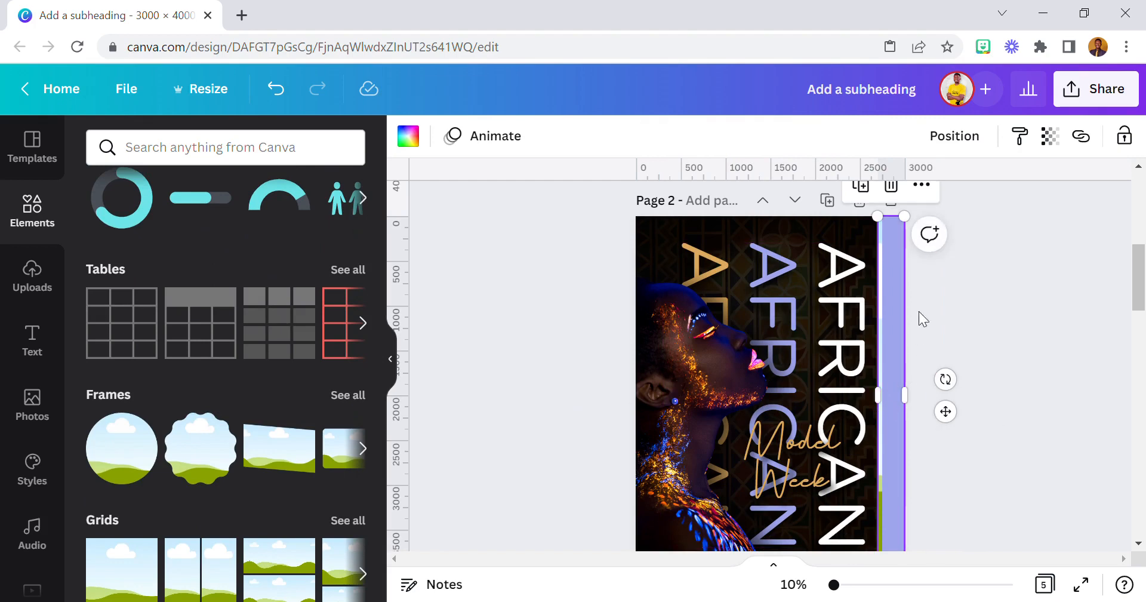
{"action": "left_click", "coordinate": [935, 309]}
{"action": "scroll", "coordinate": [99, 299], "scroll_direction": "up", "scroll_amount": 10}
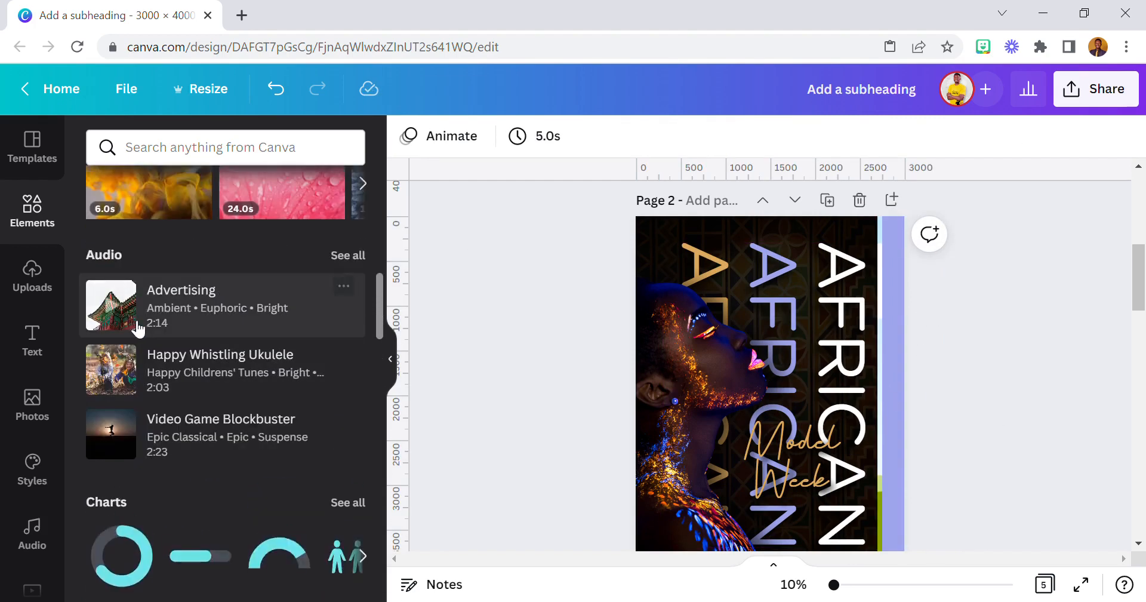
{"action": "left_click_drag", "start_coordinate": [256, 301], "coordinate": [881, 292]}
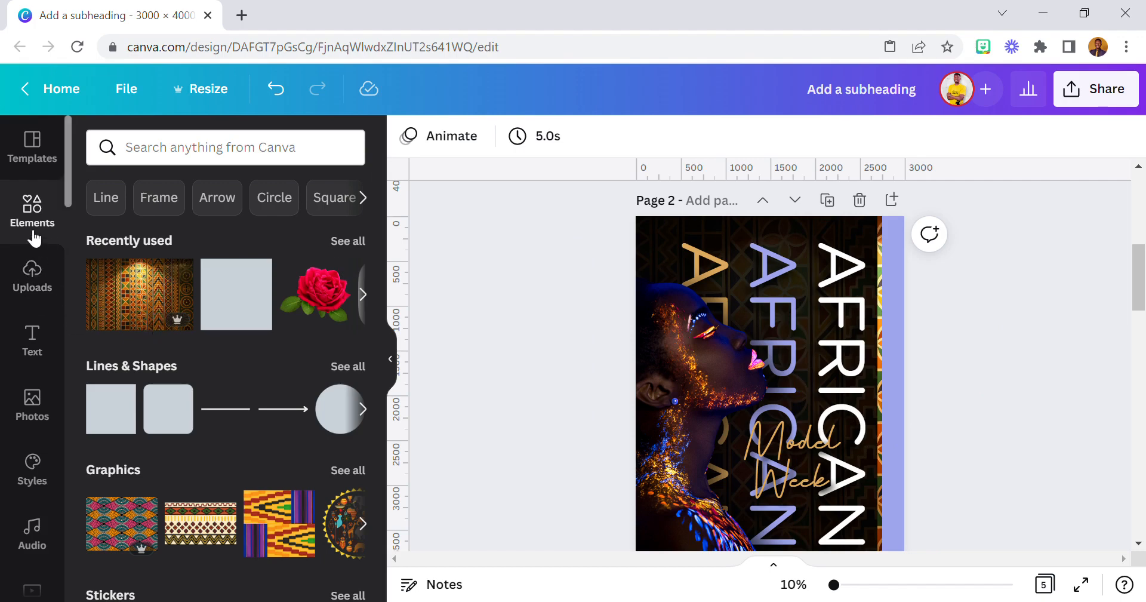
Search the elements library for "african pattern" and limit the results to graphics
{"action": "left_click", "coordinate": [162, 164]}
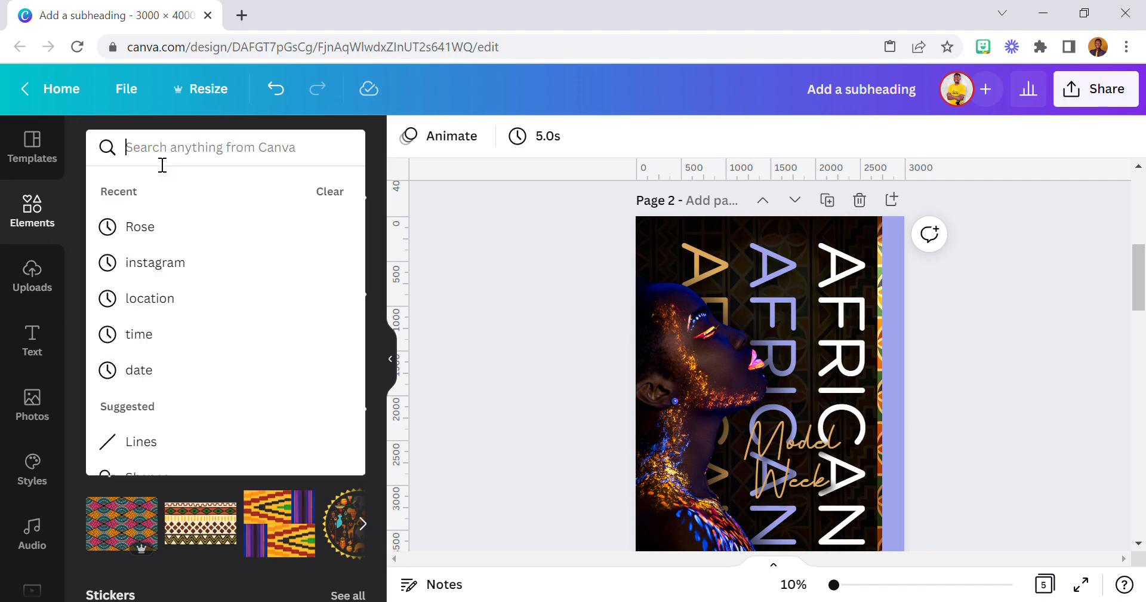
{"action": "type", "text": "african "}
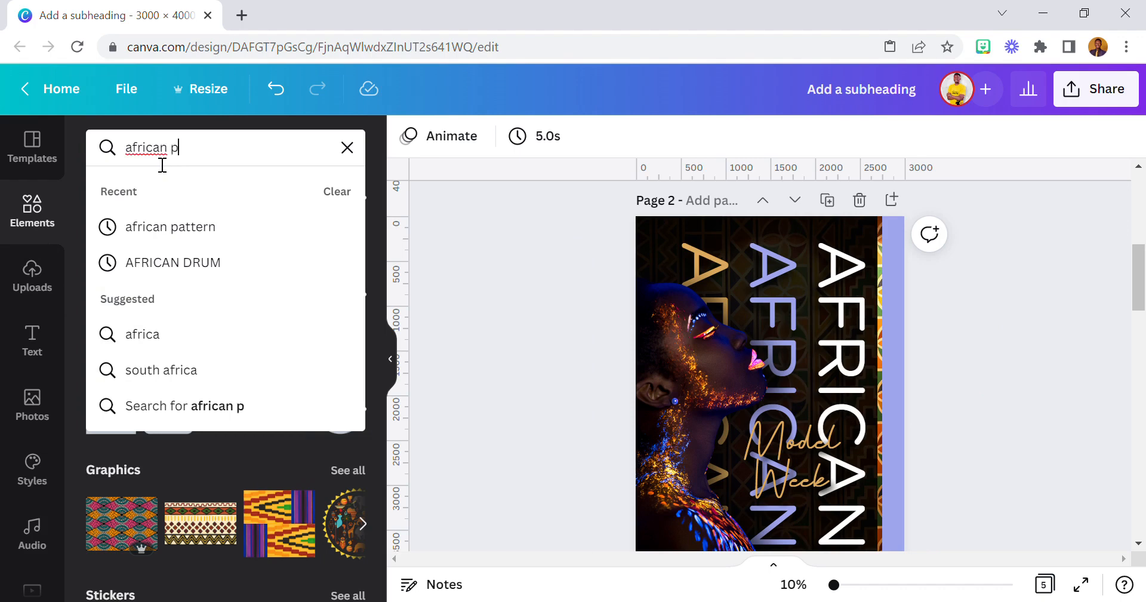
{"action": "type", "text": "pattern"}
{"action": "key", "text": "Return"}
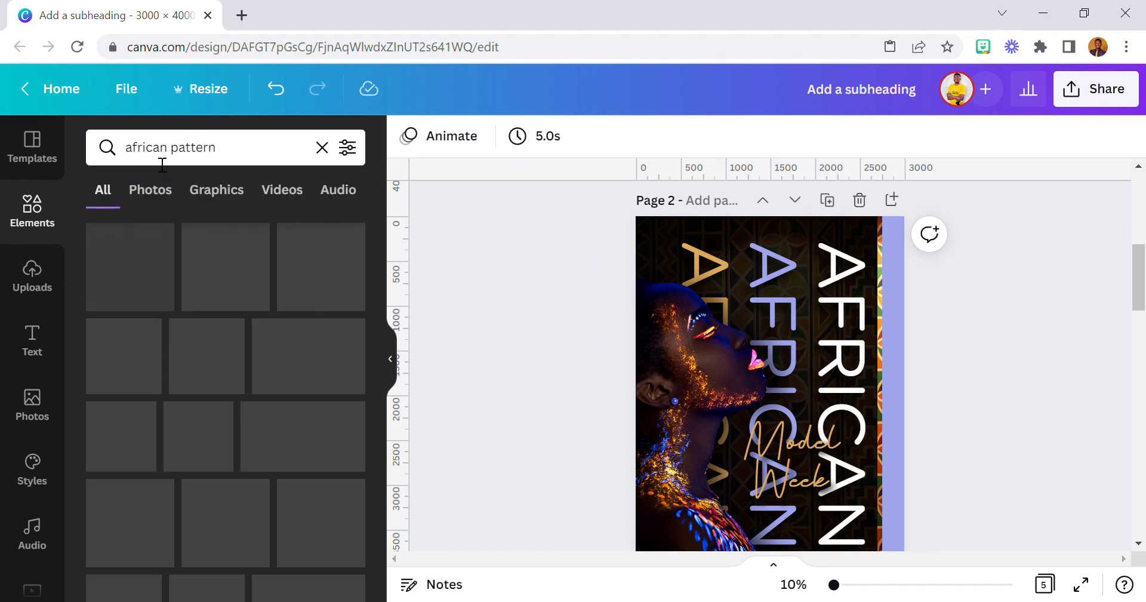
{"action": "left_click", "coordinate": [222, 192]}
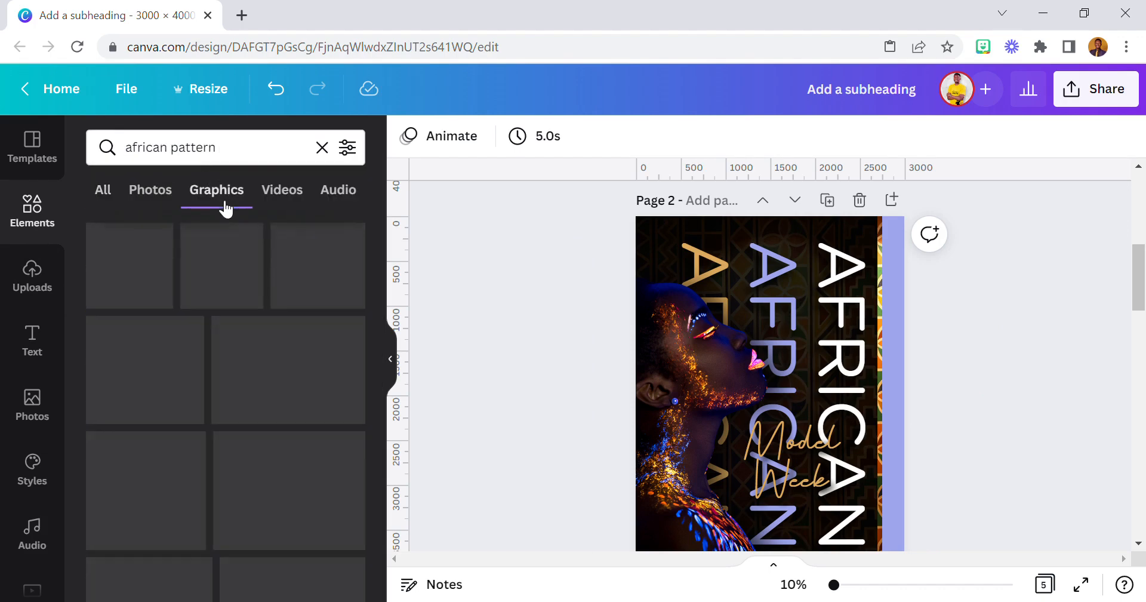
Find the blue banded geometric pattern among the African pattern graphics and insert it on page 2
{"action": "scroll", "coordinate": [260, 367], "scroll_direction": "down", "scroll_amount": 5}
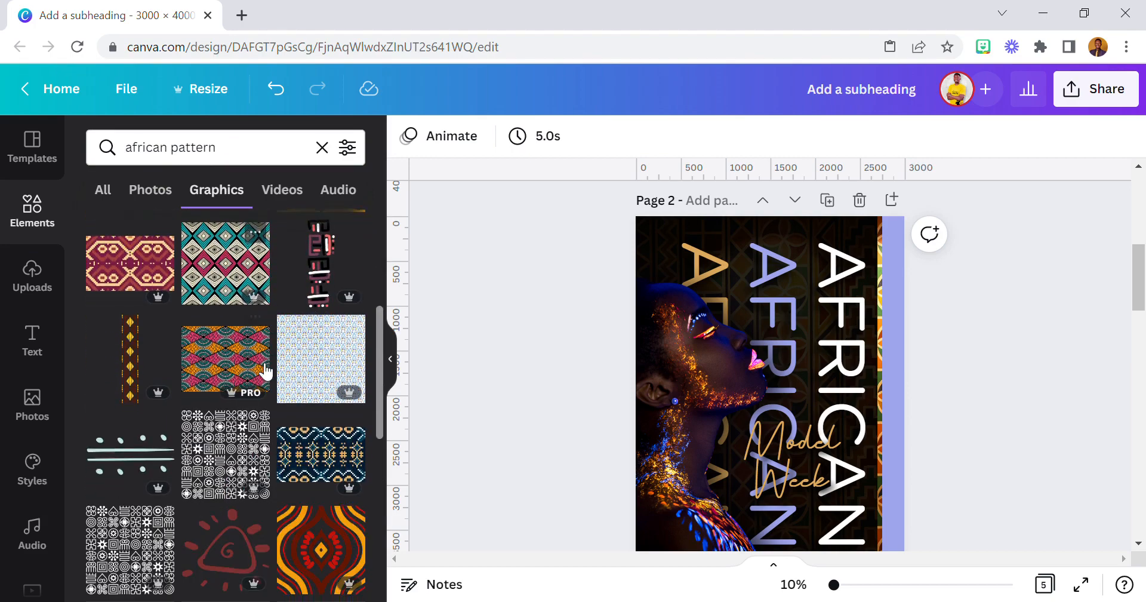
{"action": "scroll", "coordinate": [260, 371], "scroll_direction": "down", "scroll_amount": 5}
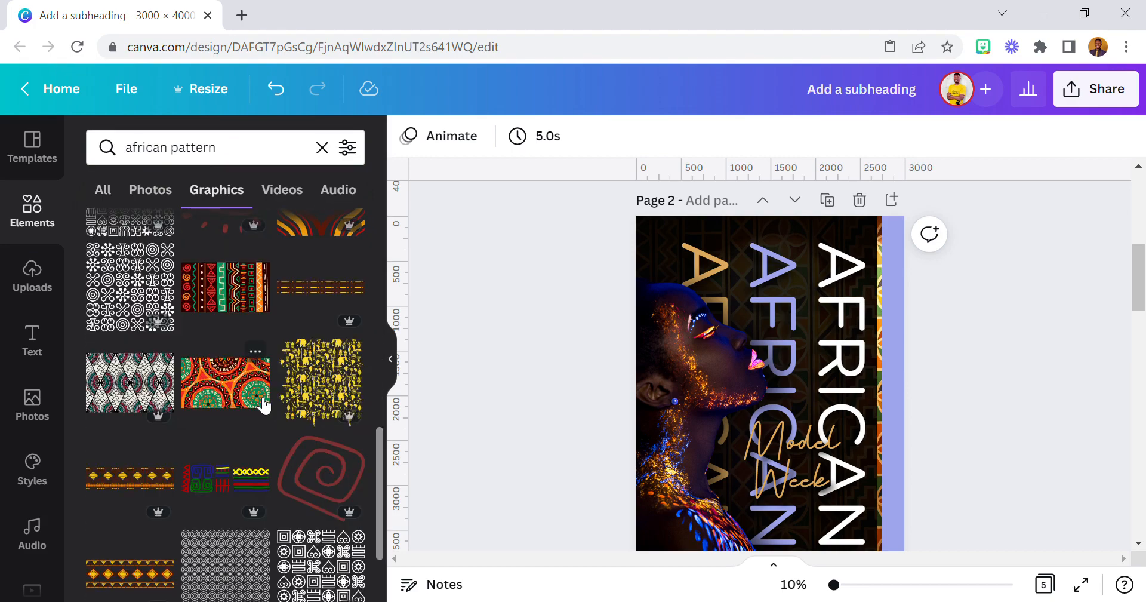
{"action": "scroll", "coordinate": [263, 406], "scroll_direction": "down", "scroll_amount": 10}
{"action": "scroll", "coordinate": [265, 410], "scroll_direction": "down", "scroll_amount": 10}
{"action": "scroll", "coordinate": [264, 410], "scroll_direction": "down", "scroll_amount": 8}
{"action": "scroll", "coordinate": [264, 410], "scroll_direction": "down", "scroll_amount": 10}
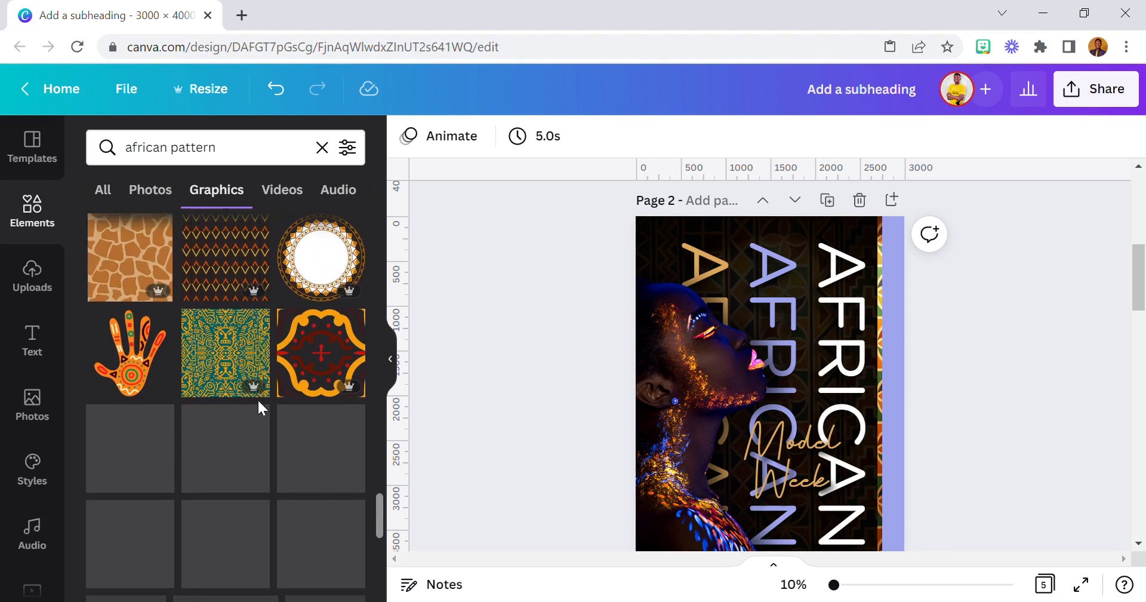
{"action": "scroll", "coordinate": [265, 410], "scroll_direction": "down", "scroll_amount": 5}
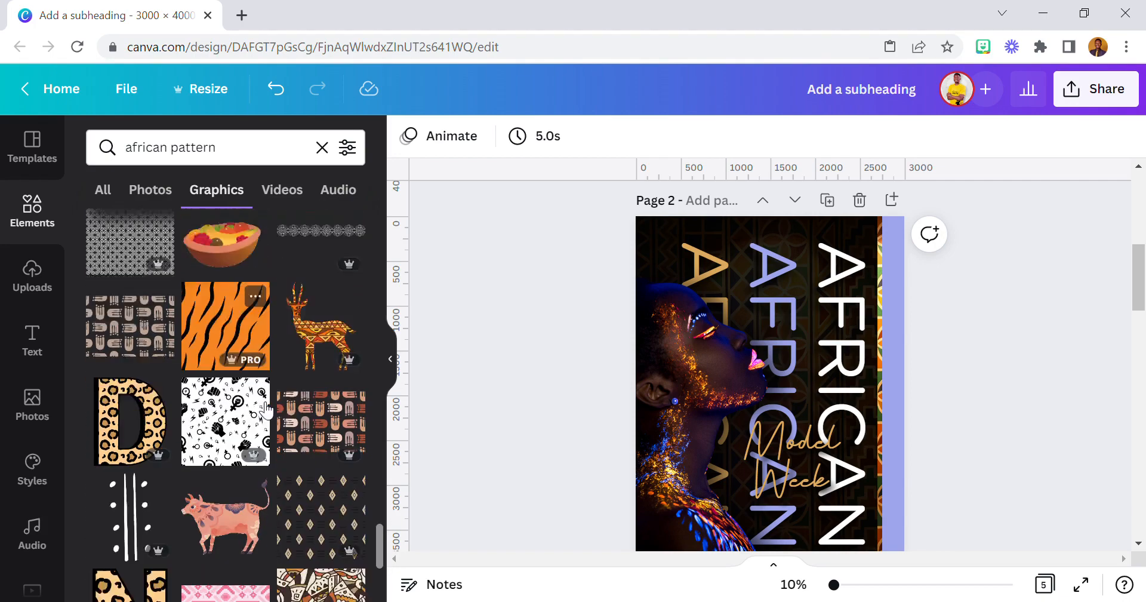
{"action": "scroll", "coordinate": [266, 410], "scroll_direction": "down", "scroll_amount": 8}
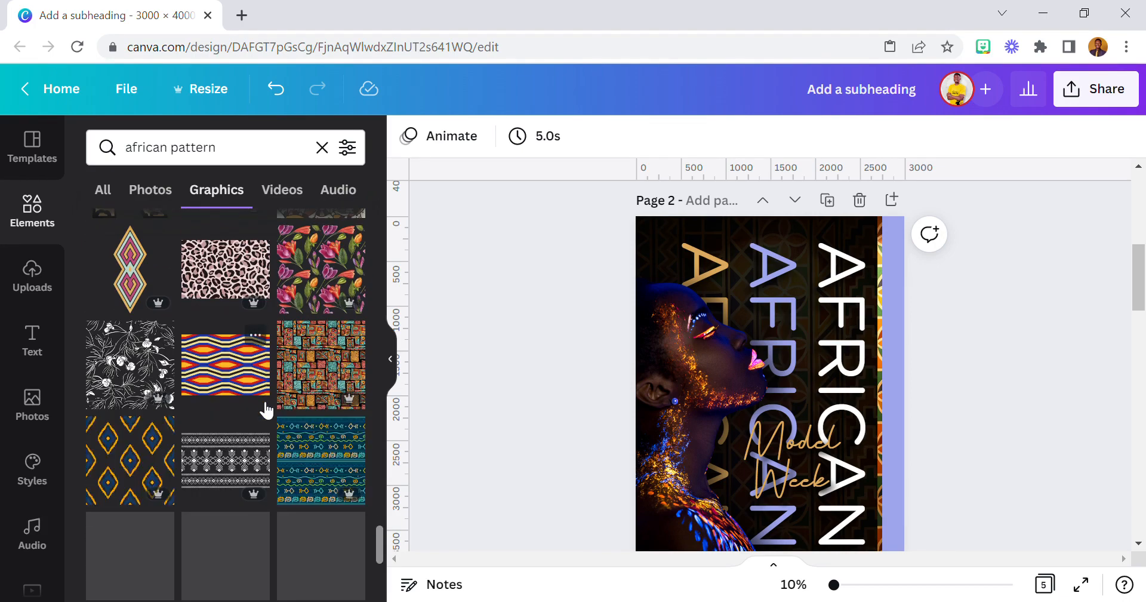
{"action": "scroll", "coordinate": [265, 411], "scroll_direction": "down", "scroll_amount": 8}
{"action": "scroll", "coordinate": [265, 412], "scroll_direction": "down", "scroll_amount": 5}
{"action": "scroll", "coordinate": [262, 410], "scroll_direction": "down", "scroll_amount": 2}
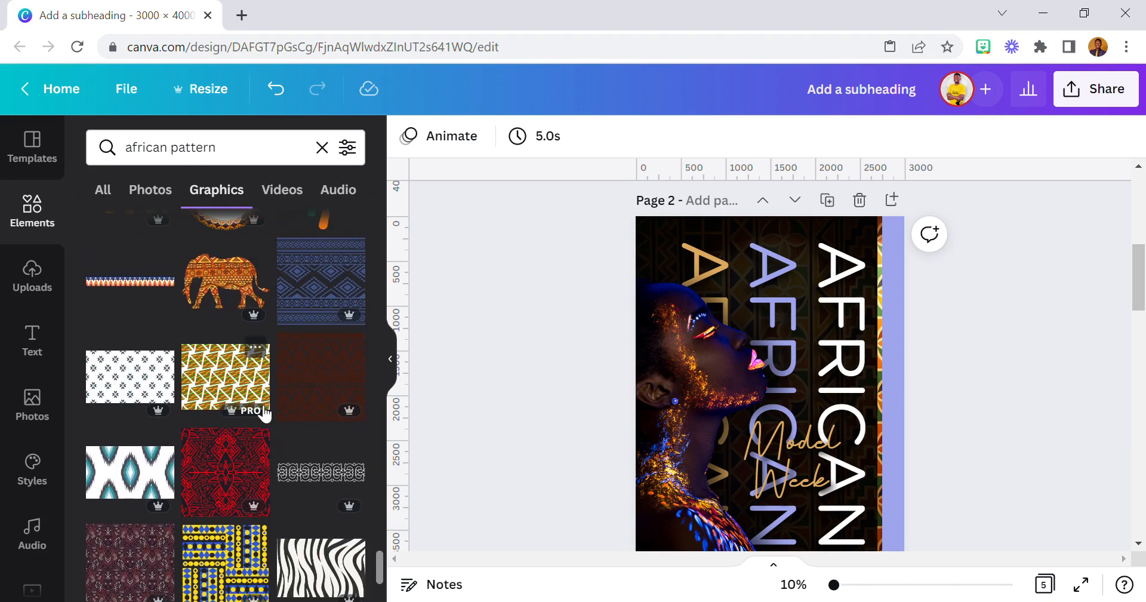
{"action": "left_click", "coordinate": [306, 289]}
Enlarge the blue pattern graphic to cover the whole poster and position it so it overhangs both sides of the page
{"action": "left_click_drag", "start_coordinate": [731, 351], "coordinate": [633, 270]}
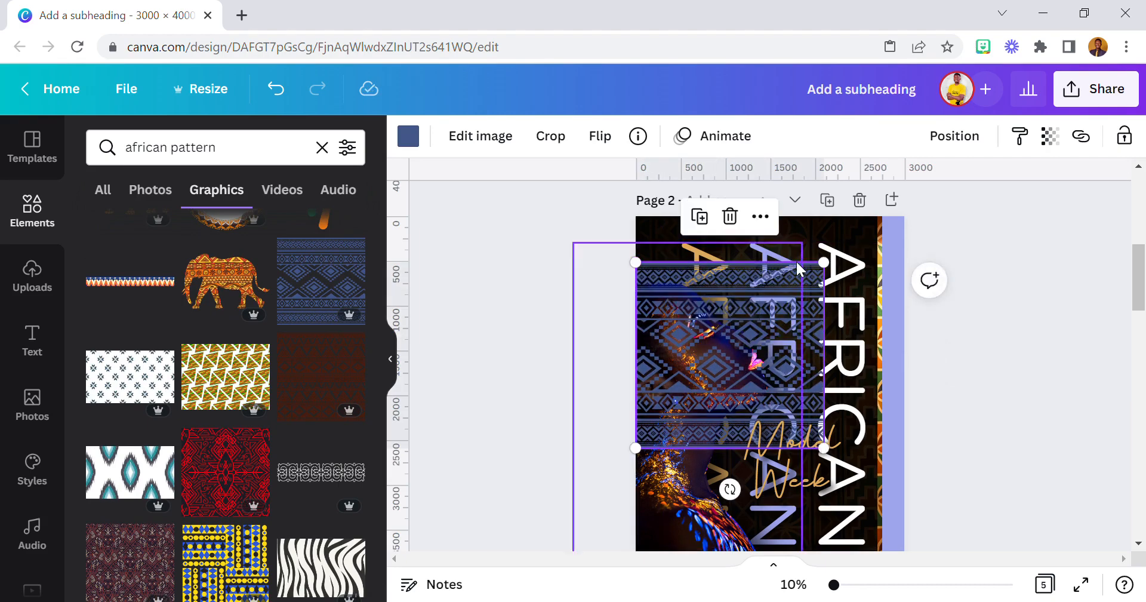
{"action": "left_click_drag", "start_coordinate": [823, 262], "coordinate": [871, 216]}
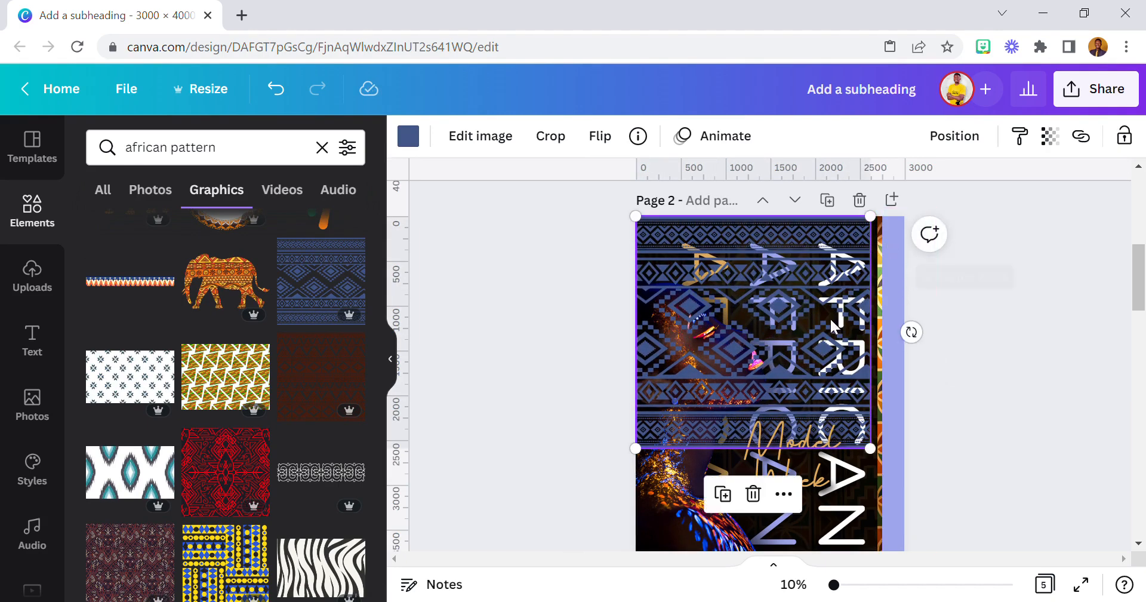
{"action": "left_click_drag", "start_coordinate": [870, 448], "coordinate": [986, 555]}
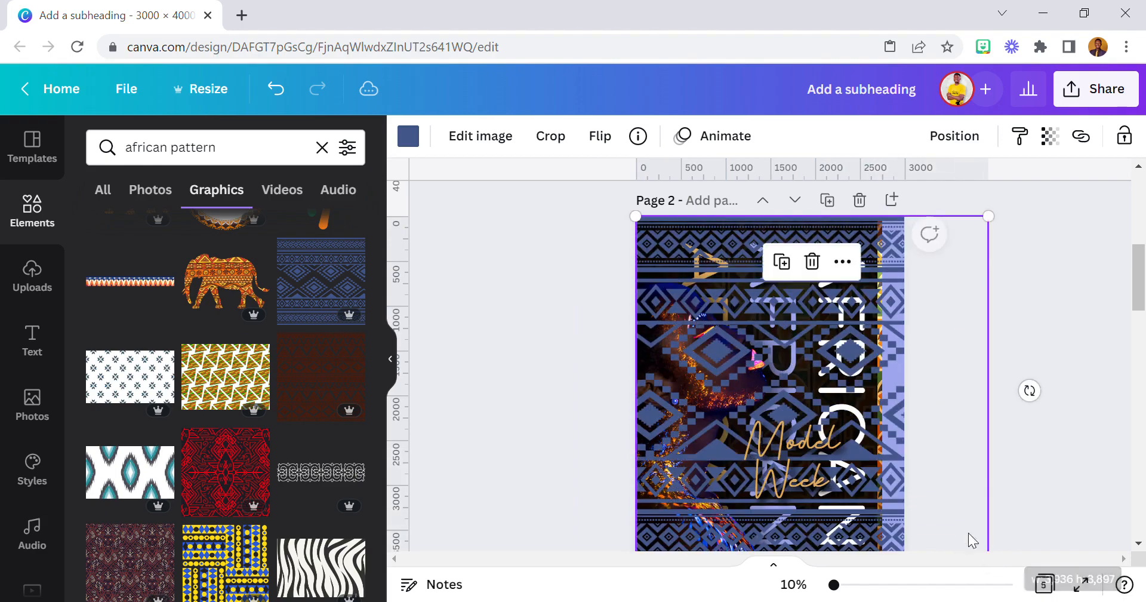
{"action": "scroll", "coordinate": [937, 442], "scroll_direction": "down", "scroll_amount": 2}
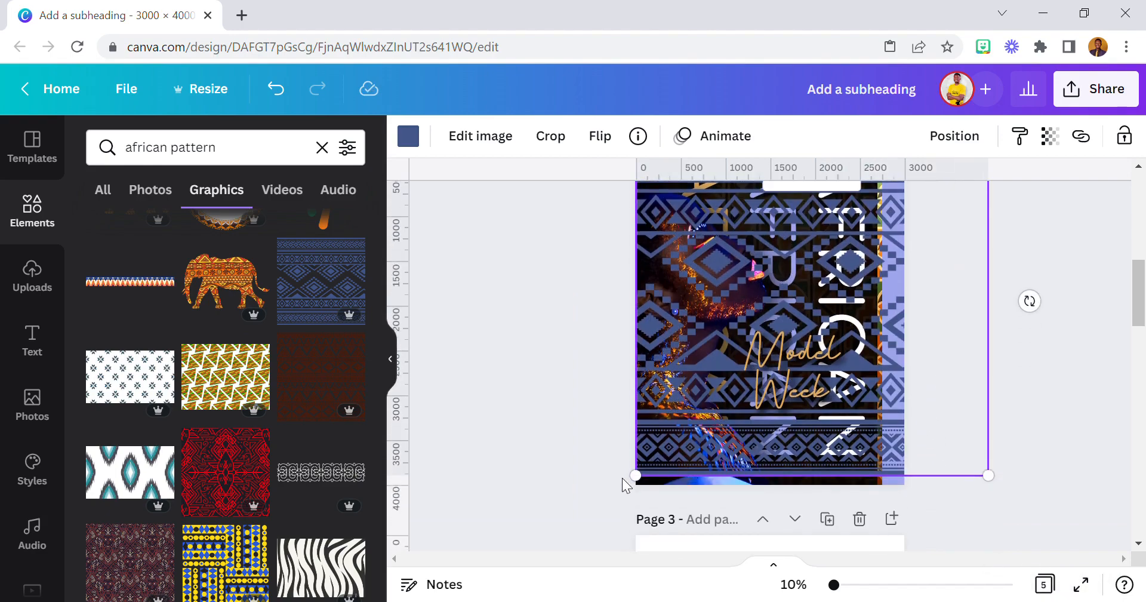
{"action": "left_click_drag", "start_coordinate": [634, 476], "coordinate": [626, 485]}
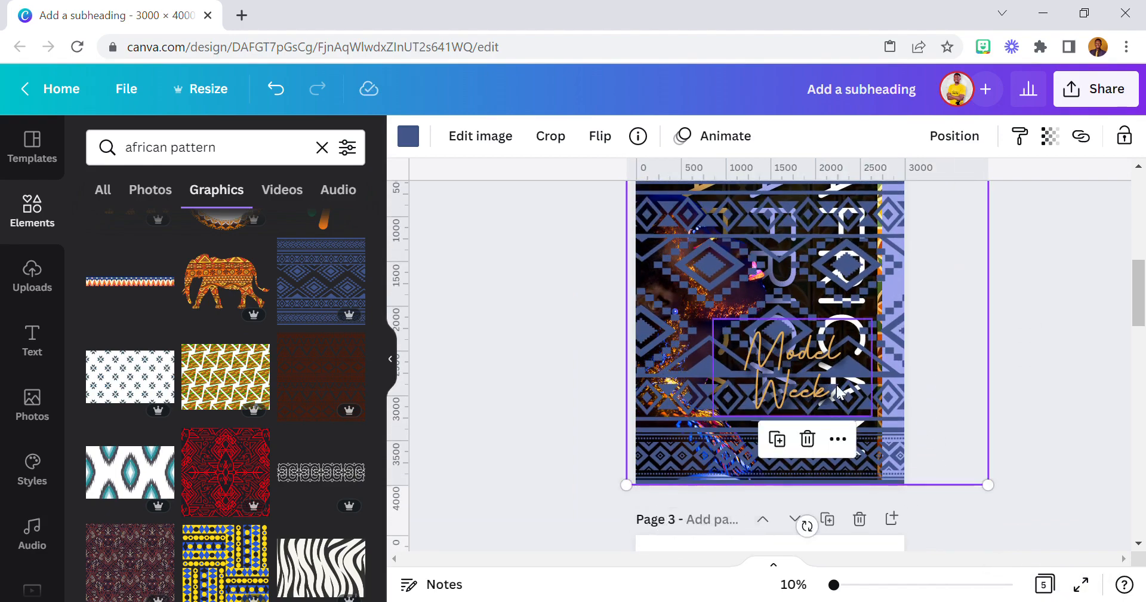
{"action": "left_click_drag", "start_coordinate": [918, 389], "coordinate": [898, 394]}
{"action": "scroll", "coordinate": [897, 392], "scroll_direction": "up", "scroll_amount": 3}
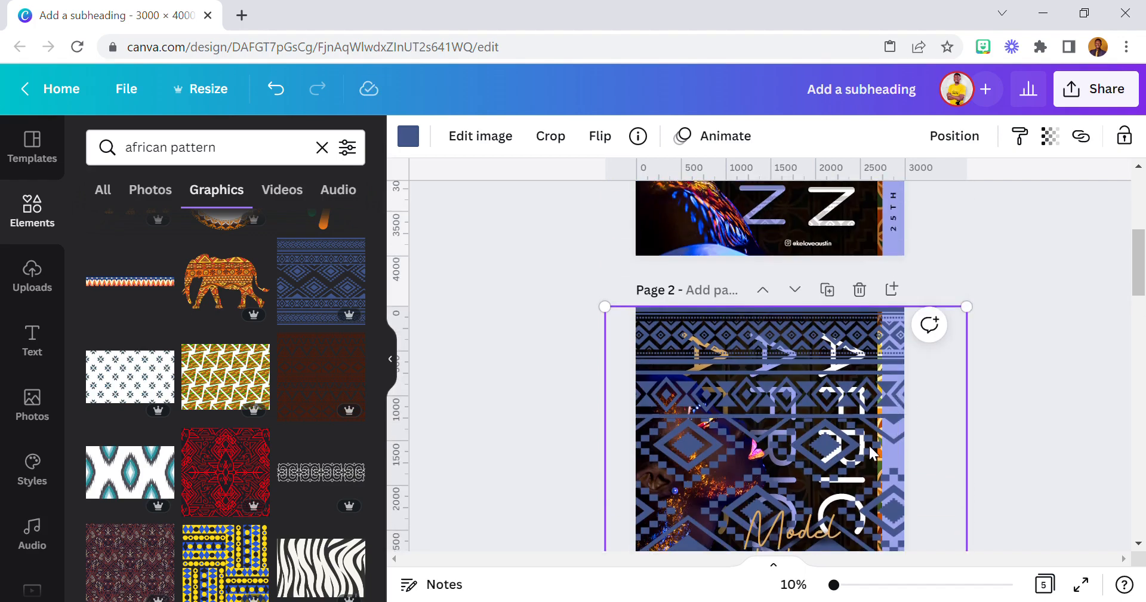
Recolour the pattern graphic black and set its transparency to 20
{"action": "left_click", "coordinate": [406, 144]}
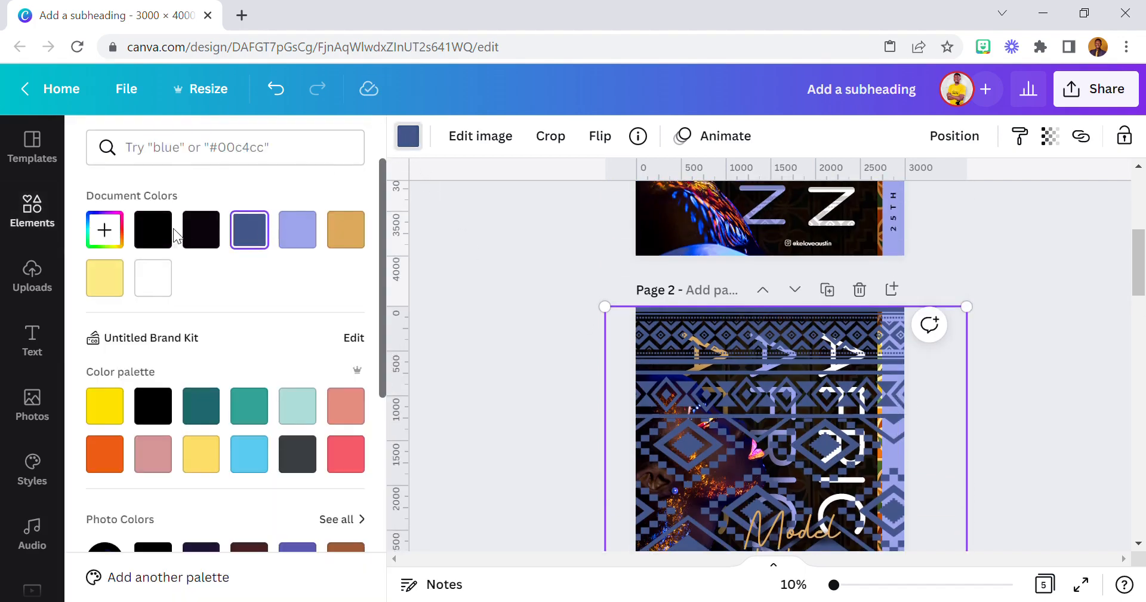
{"action": "left_click", "coordinate": [152, 229]}
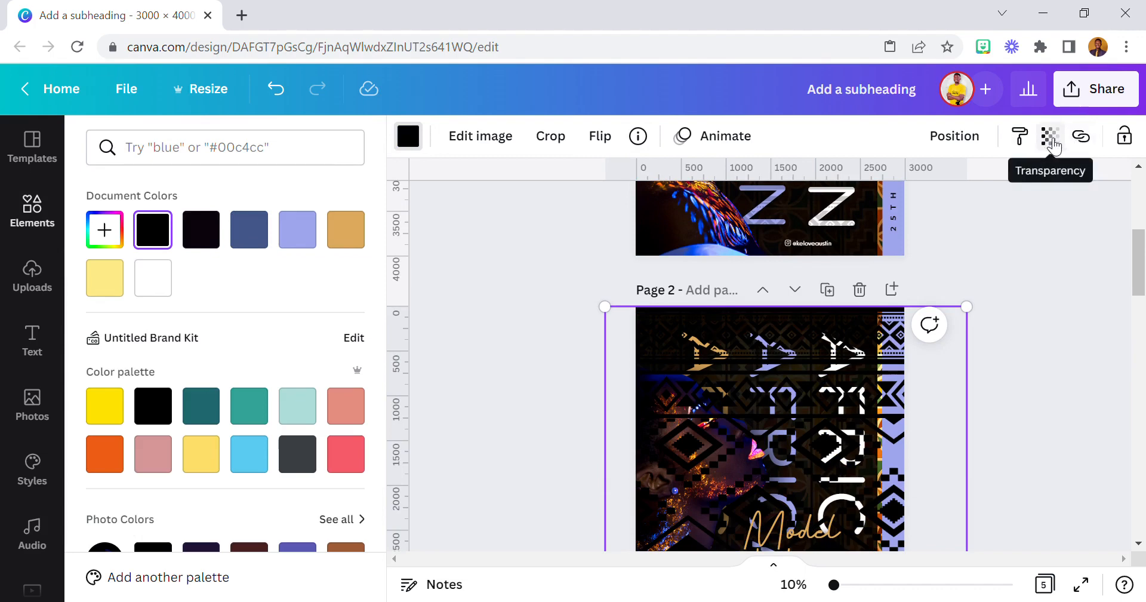
{"action": "left_click", "coordinate": [1052, 139]}
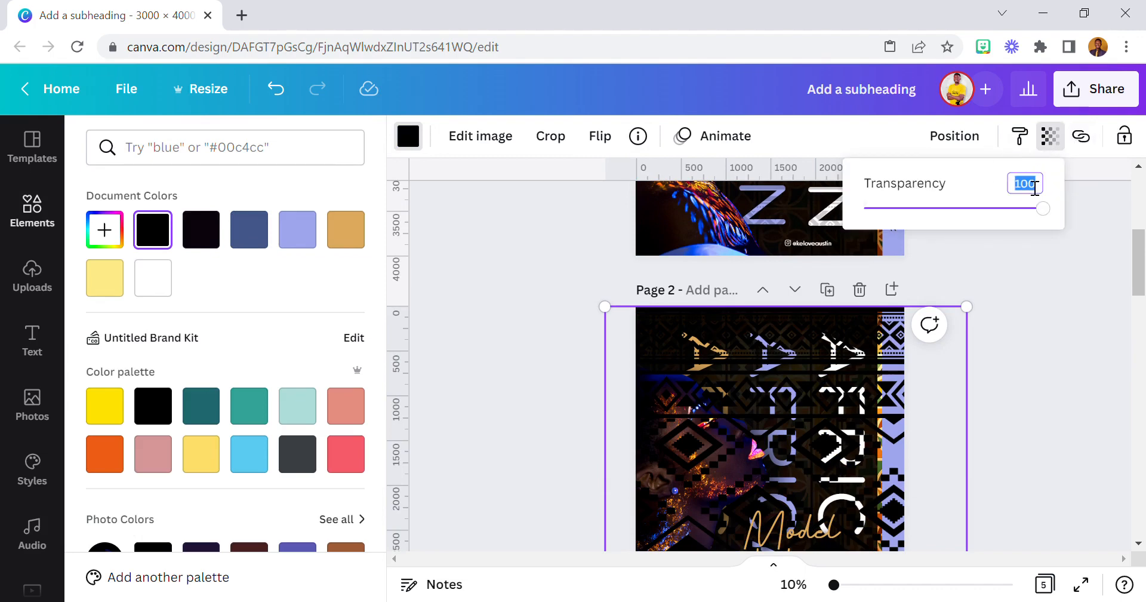
{"action": "key", "text": "Return"}
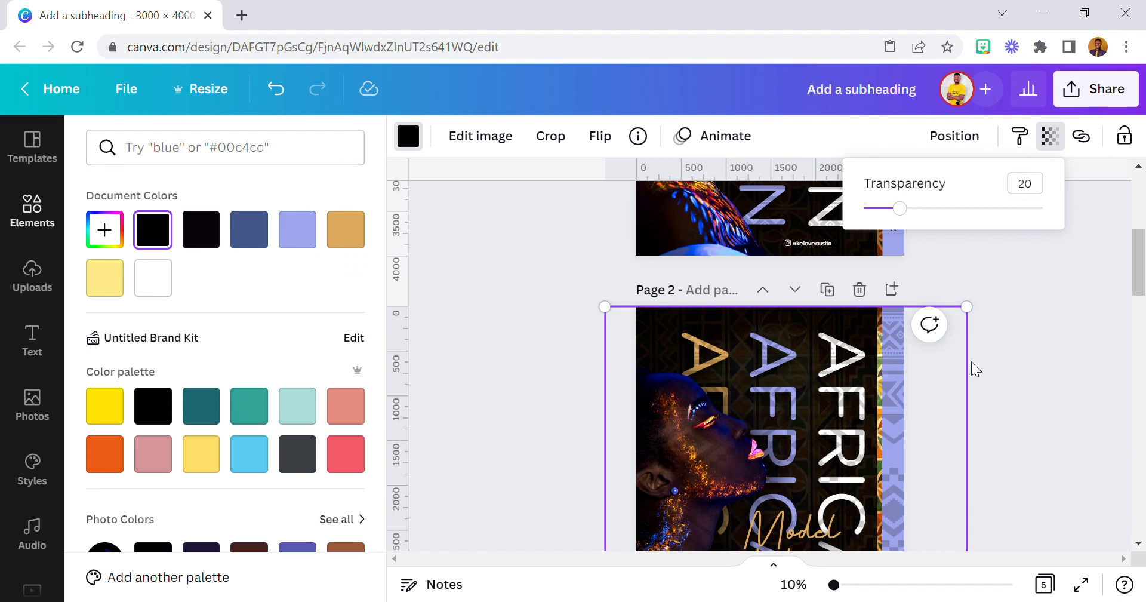
Send the pattern graphic backward beneath the lavender and patterned edge strips, and shift it slightly towards the page's left side
{"action": "left_click", "coordinate": [961, 142]}
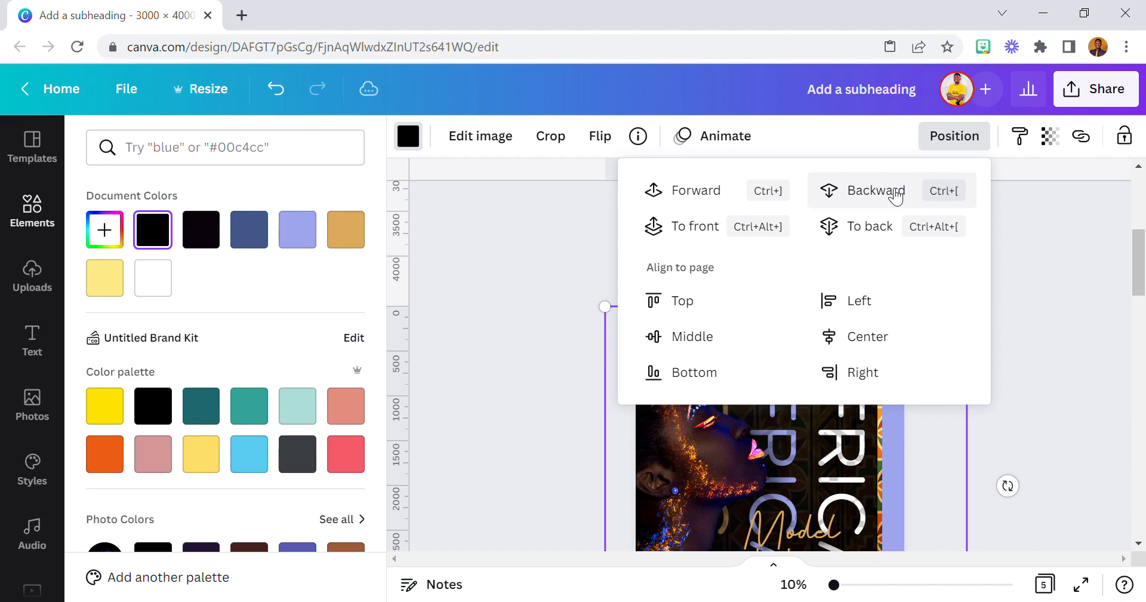
{"action": "left_click", "coordinate": [1037, 395]}
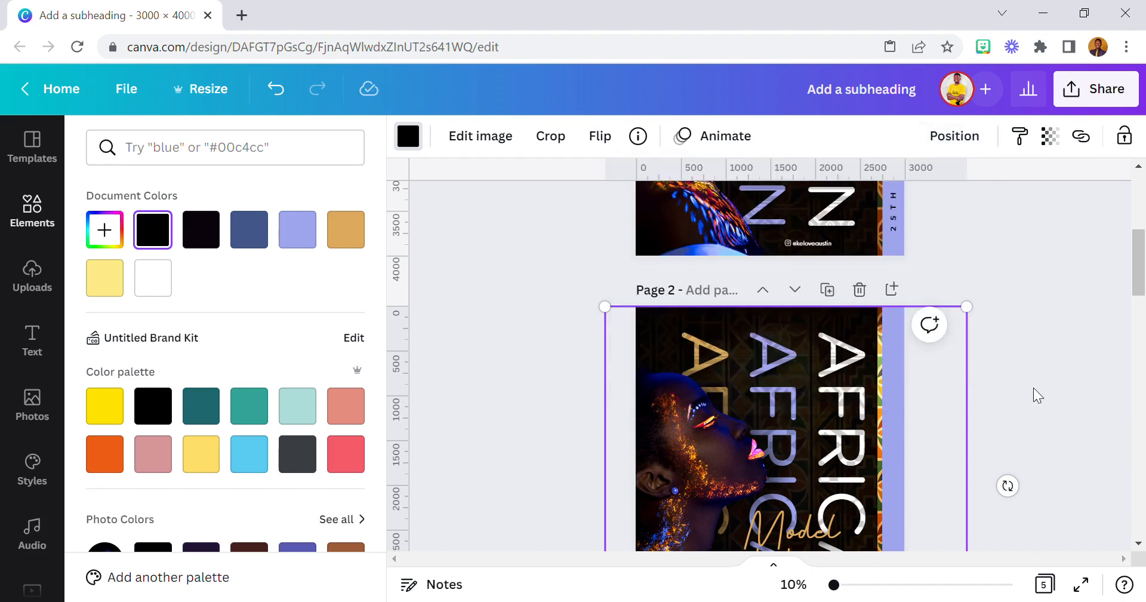
{"action": "scroll", "coordinate": [1037, 395], "scroll_direction": "down", "scroll_amount": 3}
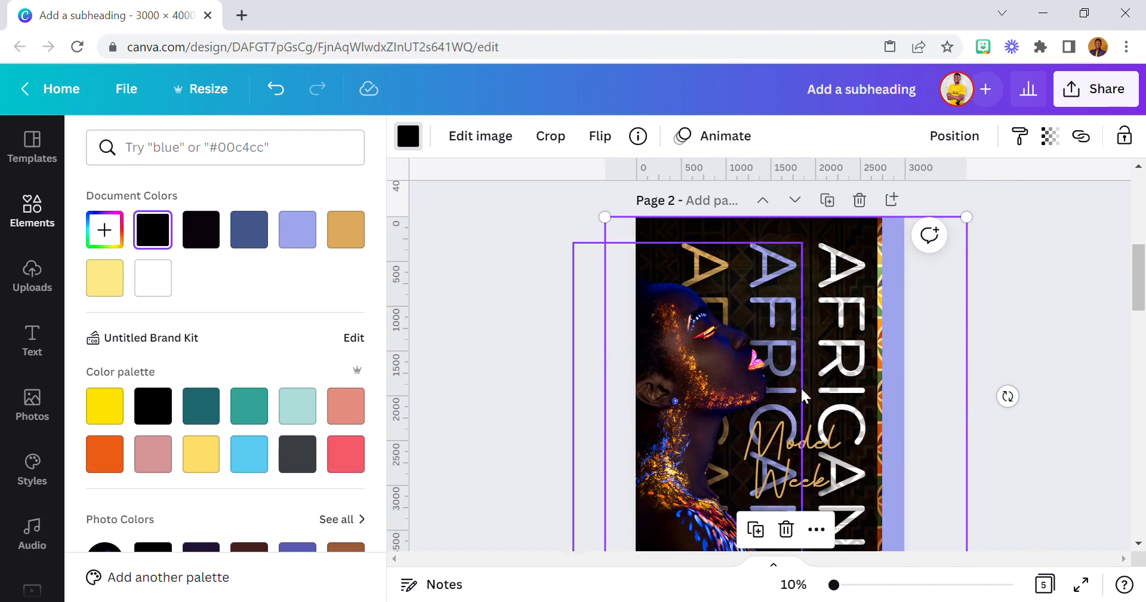
{"action": "left_click_drag", "start_coordinate": [933, 366], "coordinate": [941, 378]}
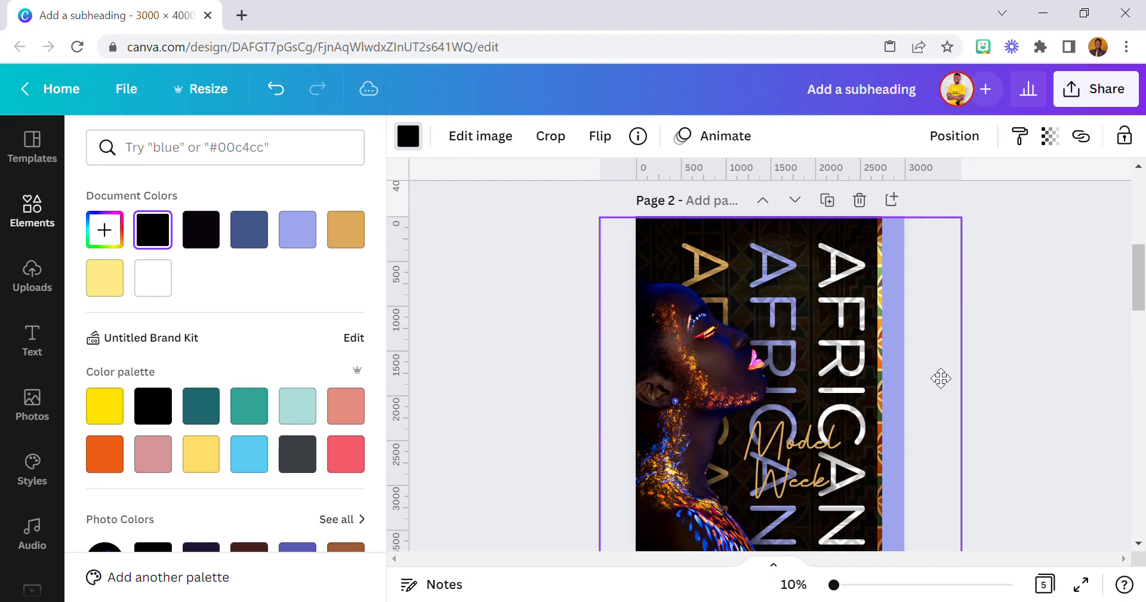
{"action": "left_click", "coordinate": [1029, 348]}
{"action": "scroll", "coordinate": [1029, 349], "scroll_direction": "down", "scroll_amount": 2}
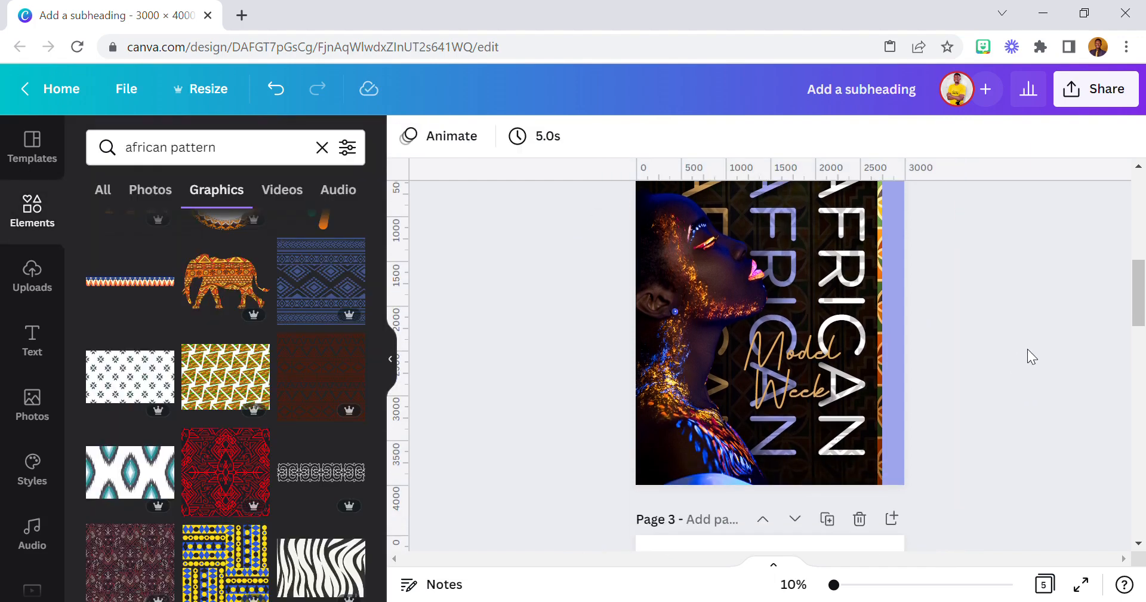
Copy the vertical date, time and venue line from page 1's lavender strip and paste it onto page 2's strip
{"action": "scroll", "coordinate": [964, 366], "scroll_direction": "up", "scroll_amount": 10}
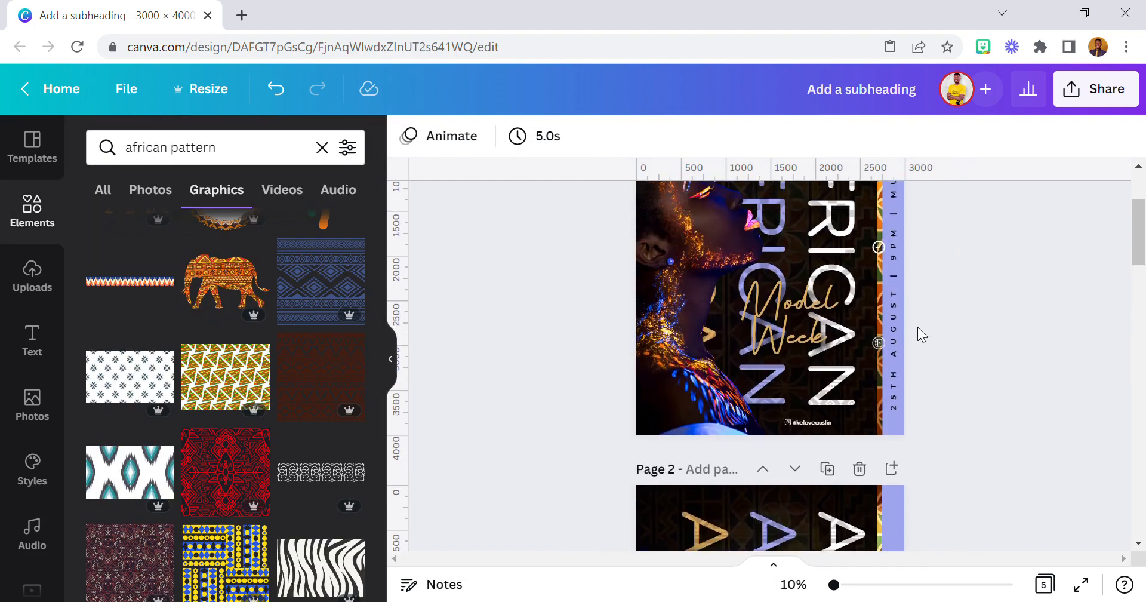
{"action": "right_click", "coordinate": [898, 310]}
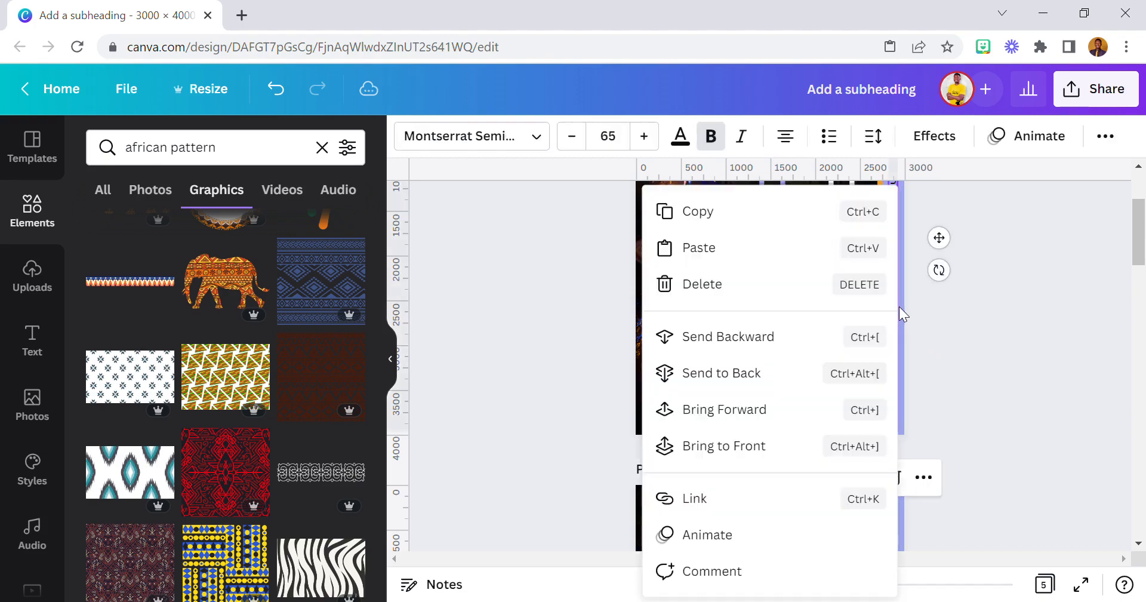
{"action": "left_click", "coordinate": [773, 210]}
{"action": "scroll", "coordinate": [872, 403], "scroll_direction": "down", "scroll_amount": 5}
{"action": "left_click", "coordinate": [890, 382]}
{"action": "right_click", "coordinate": [890, 381]}
{"action": "left_click", "coordinate": [934, 332]}
{"action": "left_click", "coordinate": [995, 368]}
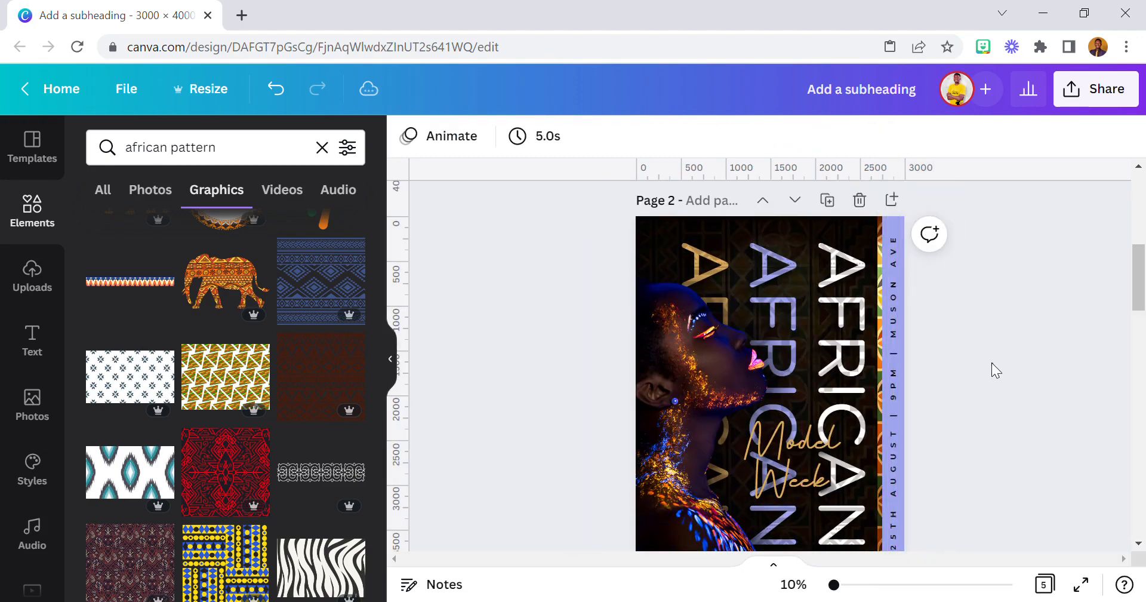
Copy the small icon beside the date on page 1's edge strip and paste it in the same place on page 2
{"action": "scroll", "coordinate": [991, 363], "scroll_direction": "up", "scroll_amount": 3}
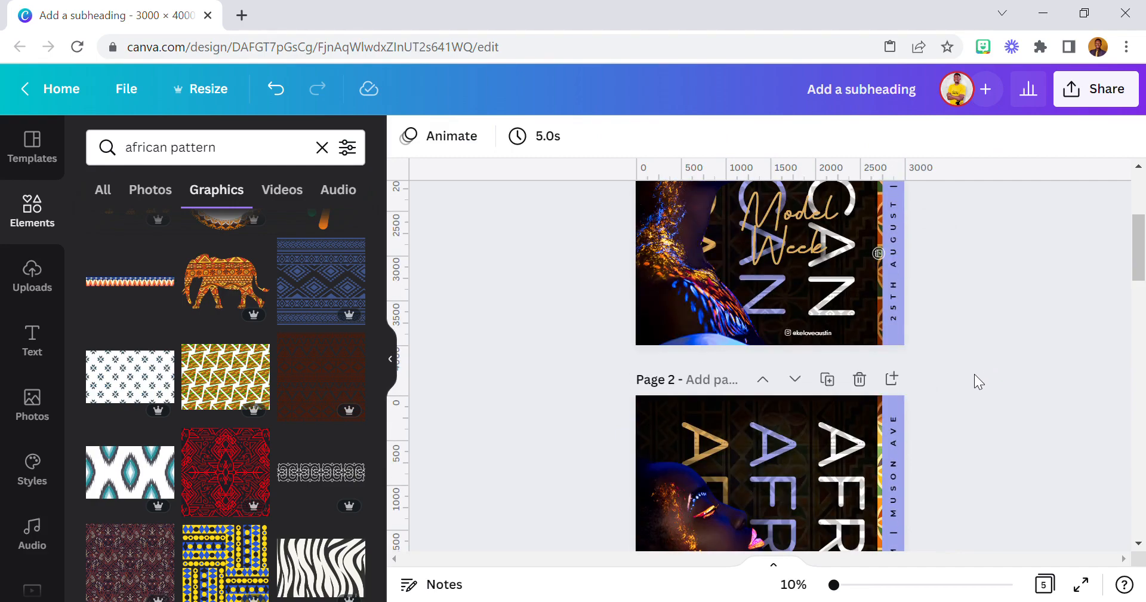
{"action": "right_click", "coordinate": [875, 256]}
{"action": "left_click", "coordinate": [929, 281]}
{"action": "scroll", "coordinate": [862, 422], "scroll_direction": "down", "scroll_amount": 3}
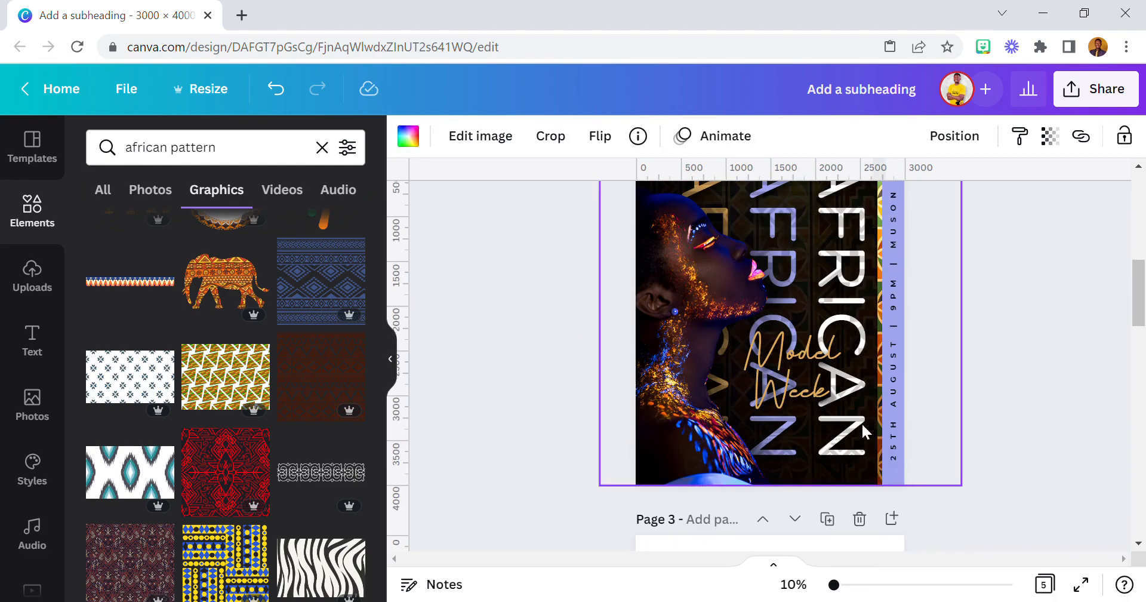
{"action": "right_click", "coordinate": [861, 391]}
{"action": "left_click", "coordinate": [929, 327]}
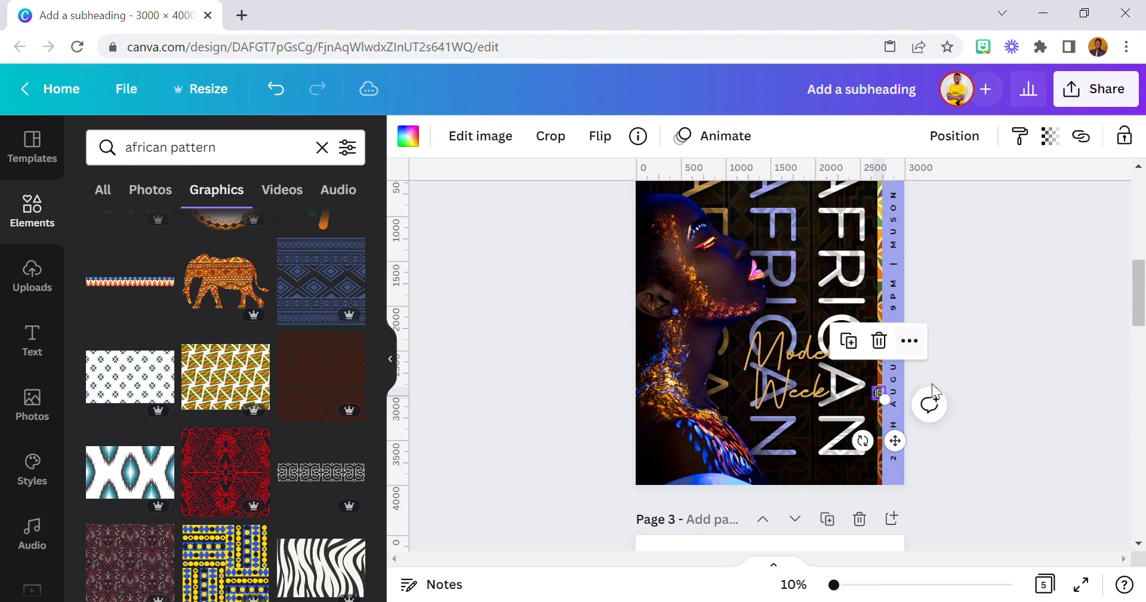
Copy the clock icon beside the time on page 1's edge strip and paste it onto page 2's strip
{"action": "scroll", "coordinate": [955, 392], "scroll_direction": "up", "scroll_amount": 5}
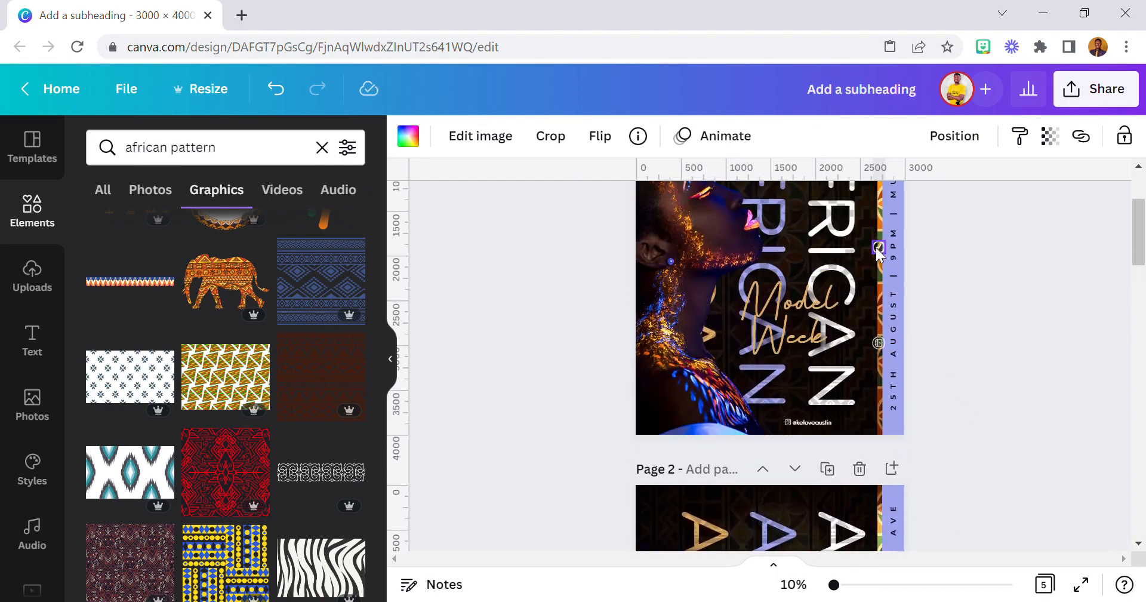
{"action": "right_click", "coordinate": [878, 250]}
{"action": "left_click", "coordinate": [929, 274]}
{"action": "scroll", "coordinate": [864, 421], "scroll_direction": "down", "scroll_amount": 3}
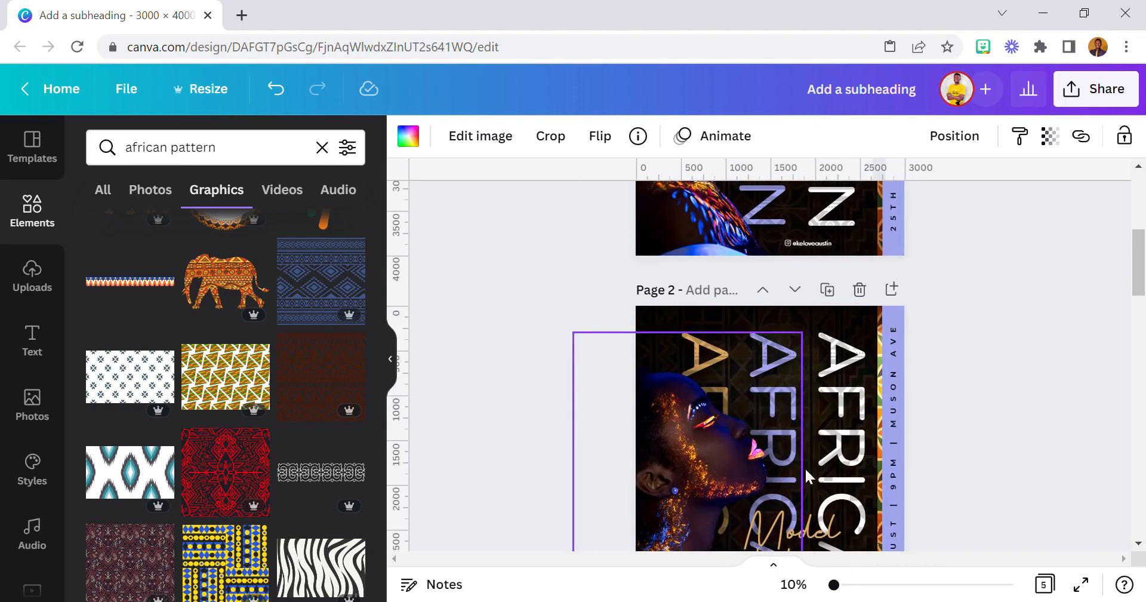
{"action": "right_click", "coordinate": [865, 421]}
{"action": "left_click", "coordinate": [913, 248]}
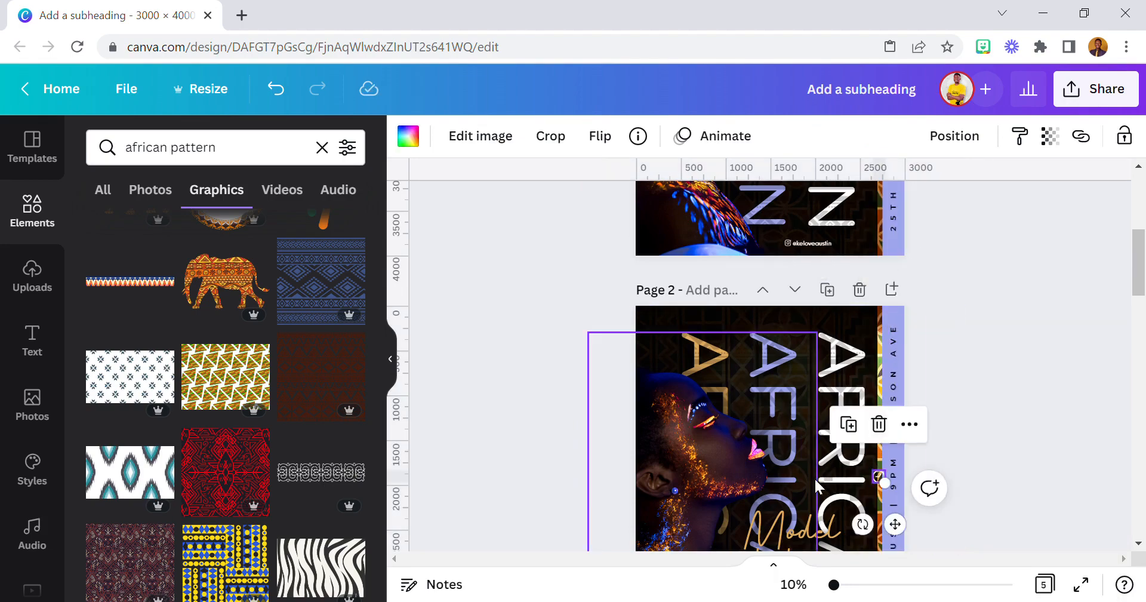
Copy the small icon beside the venue on page 1's edge strip and paste it onto page 2's strip
{"action": "scroll", "coordinate": [817, 485], "scroll_direction": "up", "scroll_amount": 5}
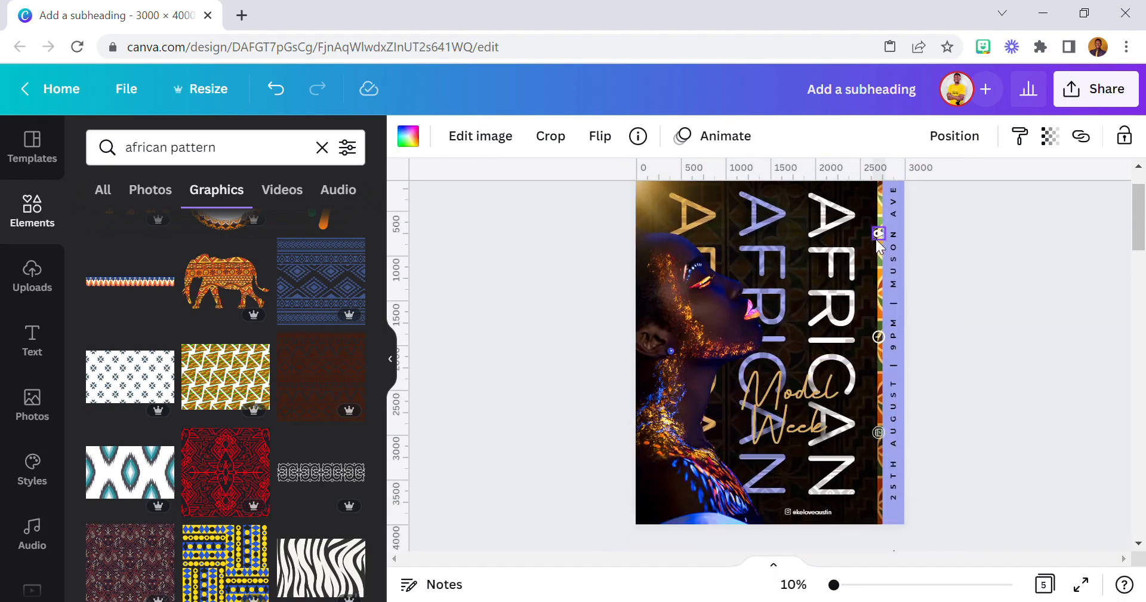
{"action": "right_click", "coordinate": [877, 245]}
{"action": "left_click", "coordinate": [929, 261]}
{"action": "scroll", "coordinate": [797, 443], "scroll_direction": "down", "scroll_amount": 2}
{"action": "scroll", "coordinate": [797, 443], "scroll_direction": "down", "scroll_amount": 3}
{"action": "right_click", "coordinate": [874, 373]}
{"action": "left_click", "coordinate": [915, 246]}
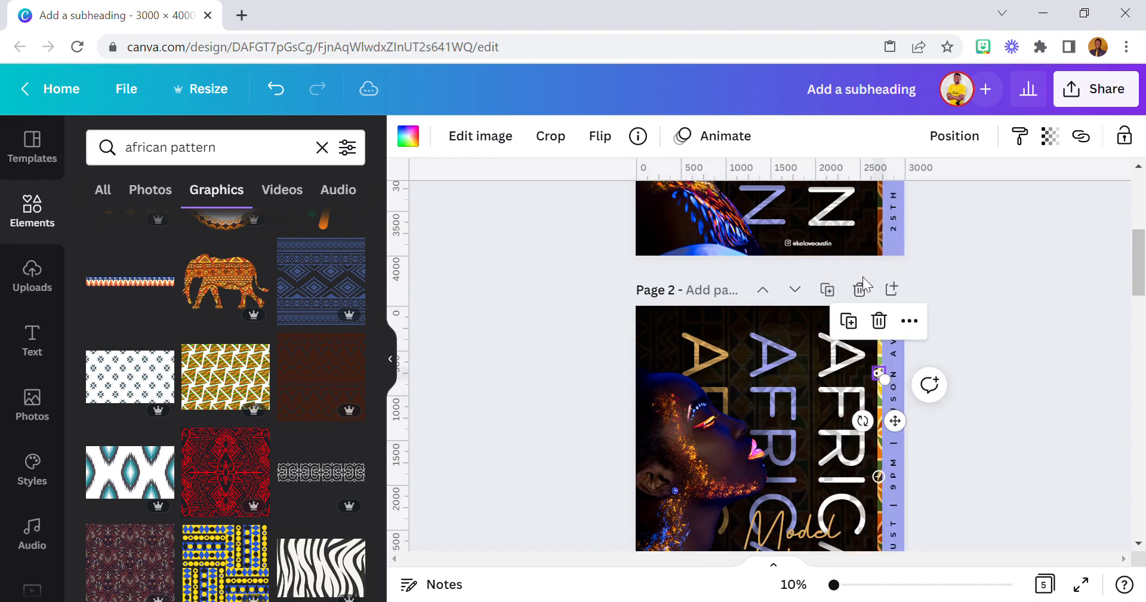
{"action": "left_click", "coordinate": [964, 385]}
Copy the rotated golden light-ray image from page 1's upper corner and paste it over the same corner of page 2
{"action": "scroll", "coordinate": [955, 387], "scroll_direction": "up", "scroll_amount": 3}
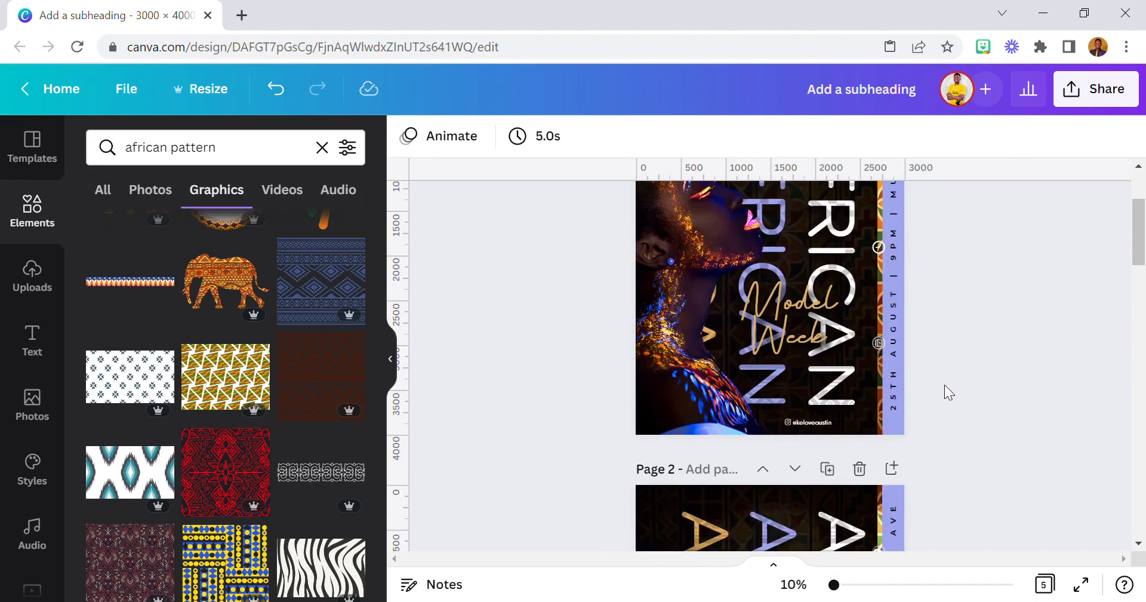
{"action": "right_click", "coordinate": [654, 250]}
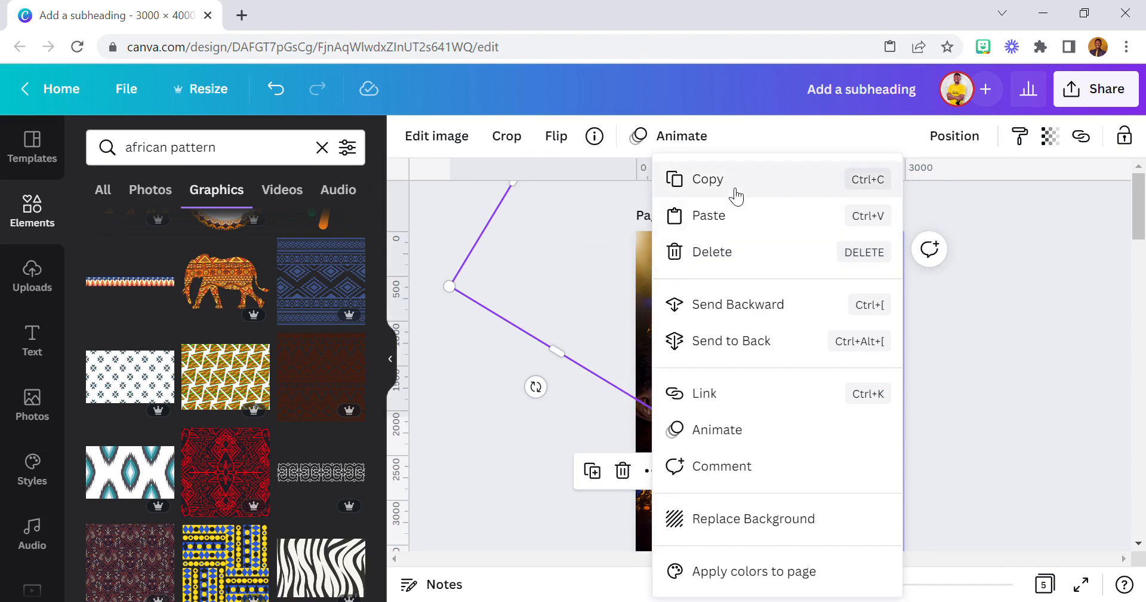
{"action": "left_click", "coordinate": [731, 188]}
{"action": "scroll", "coordinate": [786, 434], "scroll_direction": "down", "scroll_amount": 5}
{"action": "scroll", "coordinate": [747, 425], "scroll_direction": "down", "scroll_amount": 3}
{"action": "right_click", "coordinate": [801, 325]}
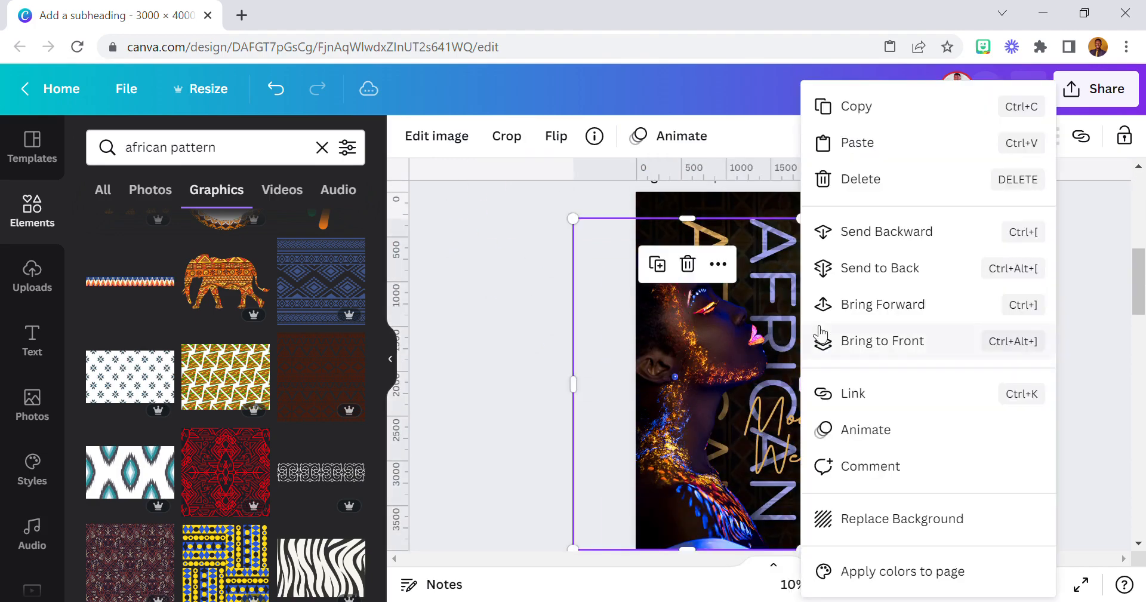
{"action": "left_click", "coordinate": [872, 150]}
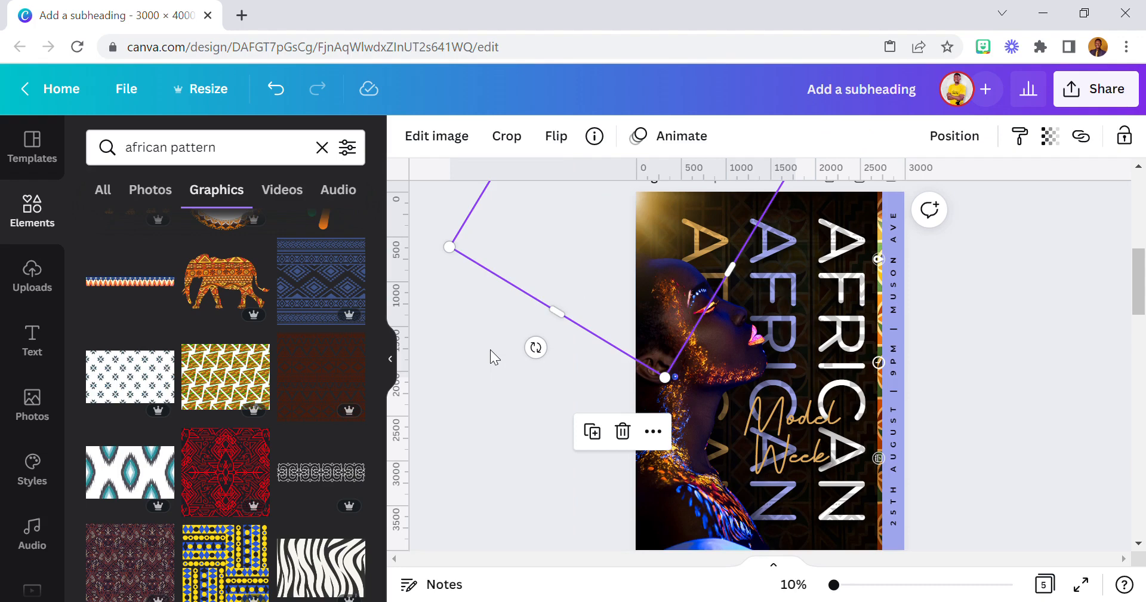
{"action": "left_click", "coordinate": [513, 451]}
{"action": "scroll", "coordinate": [529, 458], "scroll_direction": "down", "scroll_amount": 2}
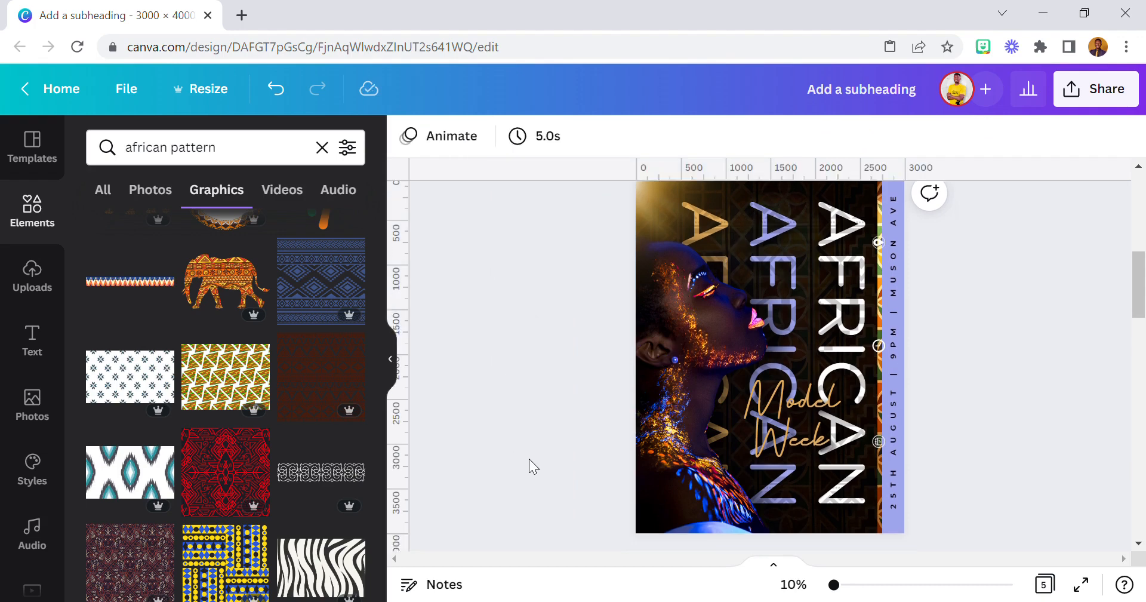
{"action": "scroll", "coordinate": [529, 458], "scroll_direction": "up", "scroll_amount": 1}
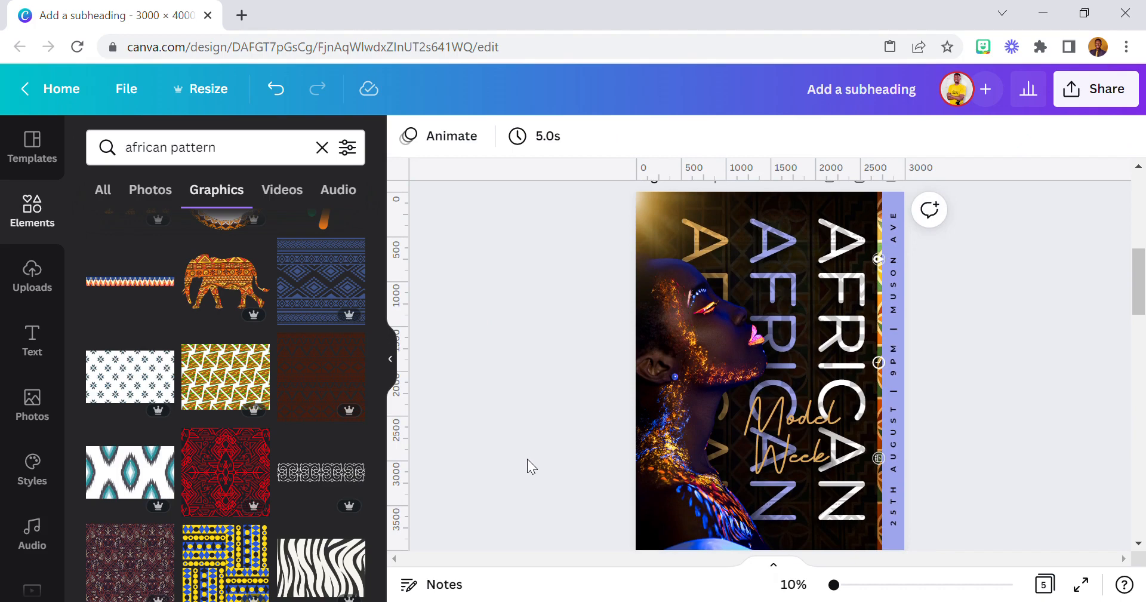